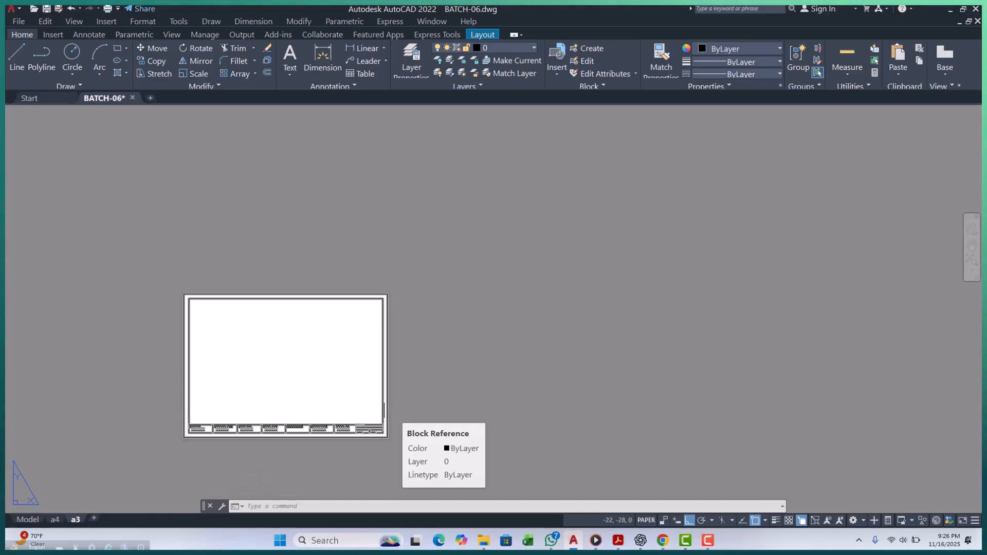
Switch from the a3 layout to model space.
key(Escape)
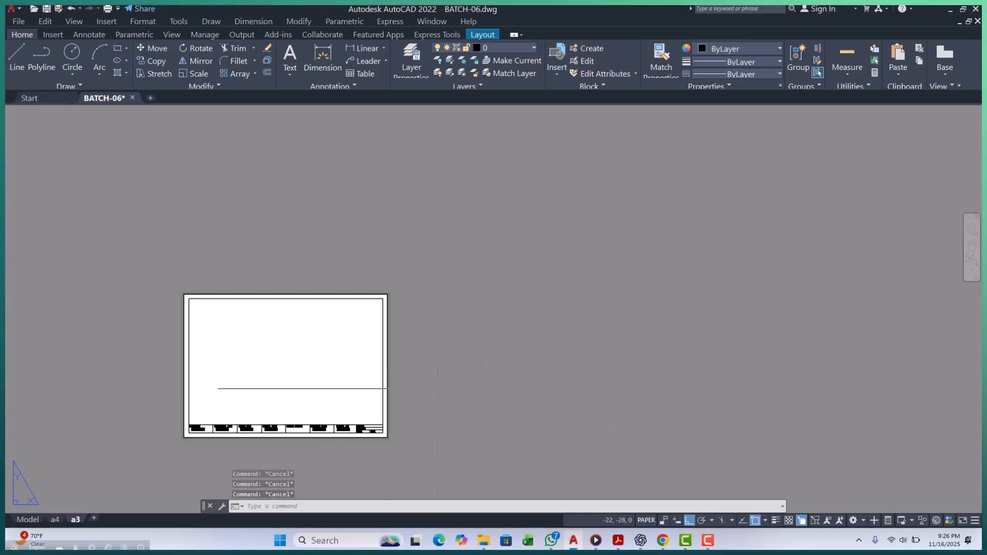
click(27, 520)
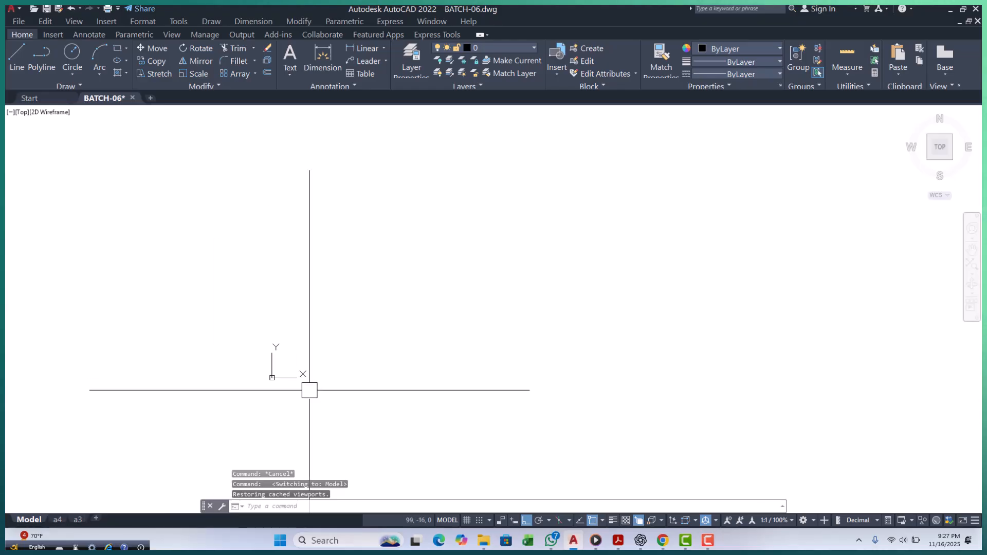
key(Escape)
mouse_move(368, 321)
middle_down()
mouse_move(365, 298)
mouse_move(396, 273)
middle_up()
scroll(300, 348, up, 2)
scroll(332, 342, up, 6)
scroll(302, 262, up, 3)
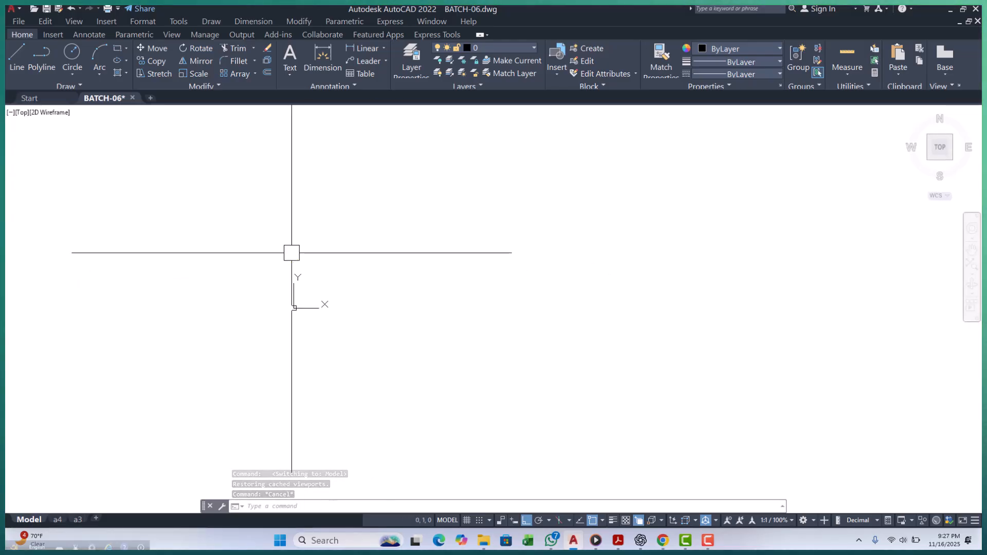
scroll(300, 256, up, 4)
scroll(253, 376, up, 4)
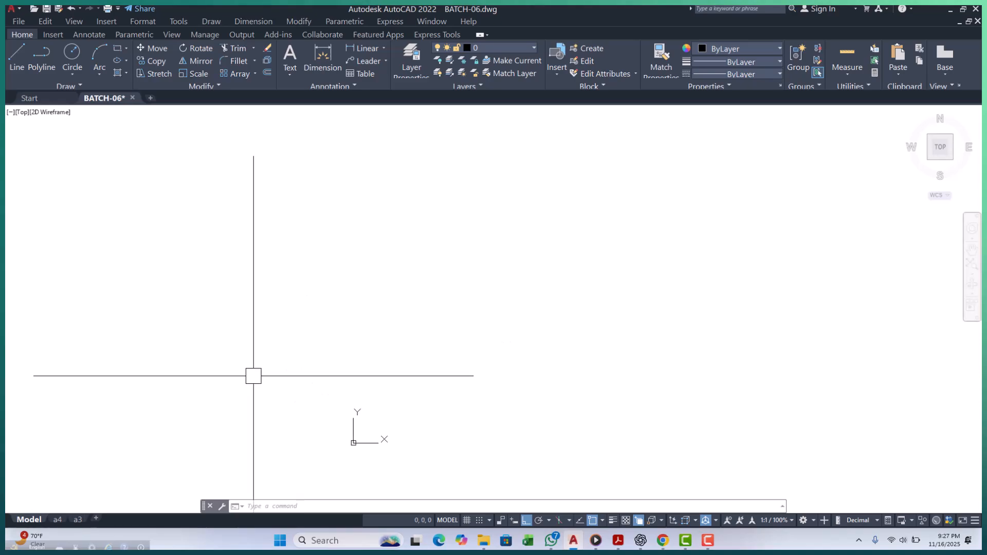
Draw a horizontal and a vertical polyline starting from the origin at 0,0.
middle_drag(331, 351, 324, 320)
key(Escape)
key(Escape)
key(Escape)
text(P)
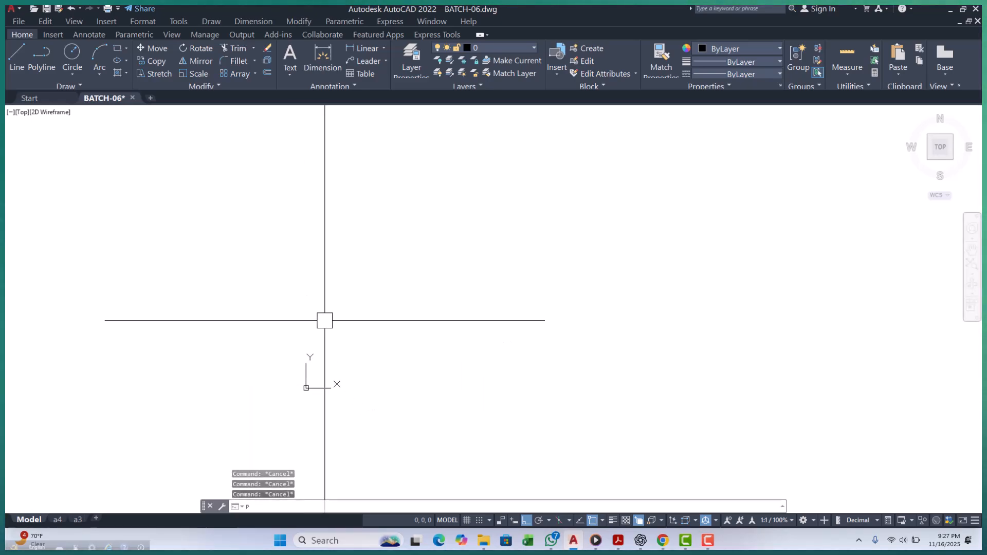
text(L)
key(Return)
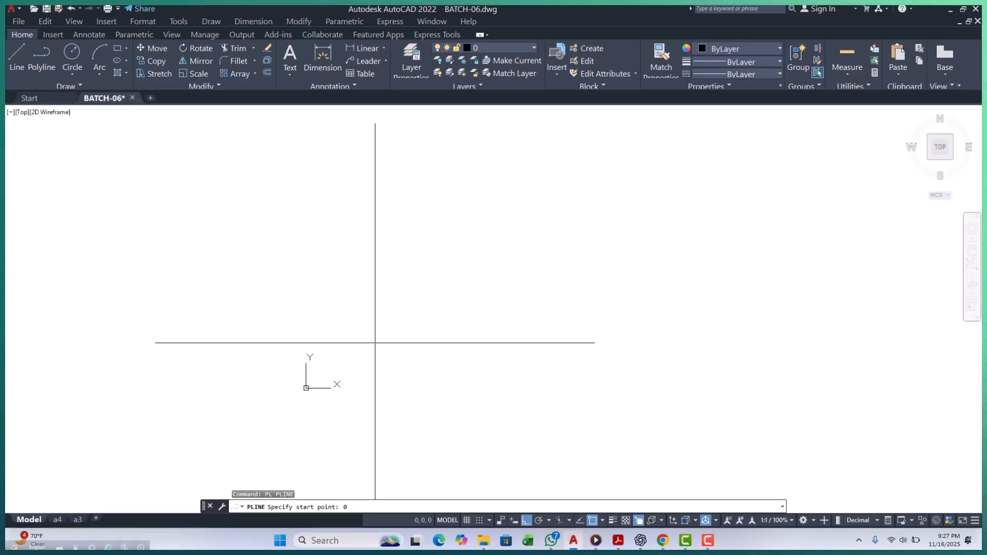
text(0,0)
key(Return)
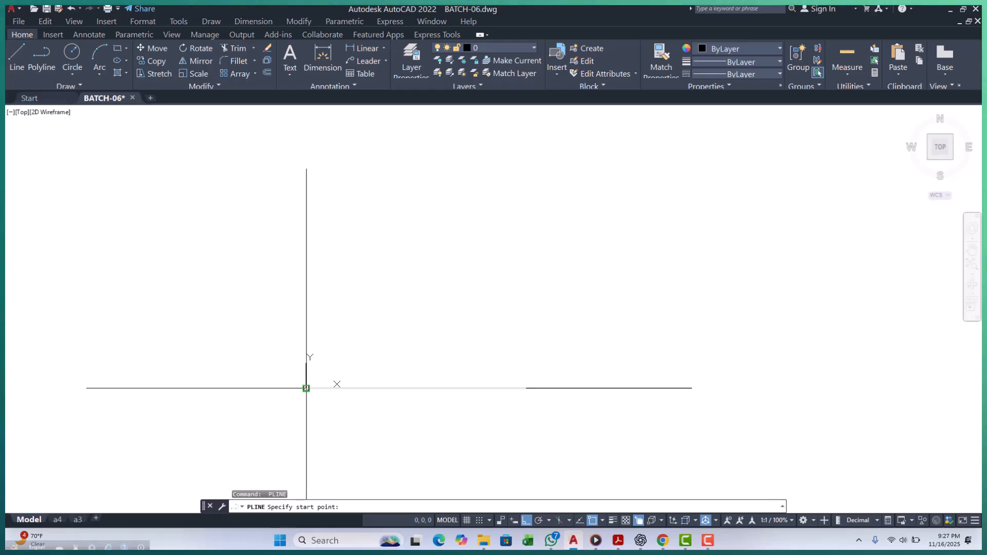
click(342, 192)
key(Escape)
scroll(353, 349, up, 5)
mouse_move(328, 357)
middle_down()
mouse_move(244, 330)
mouse_move(269, 357)
middle_up()
key(Escape)
key(Escape)
key(Escape)
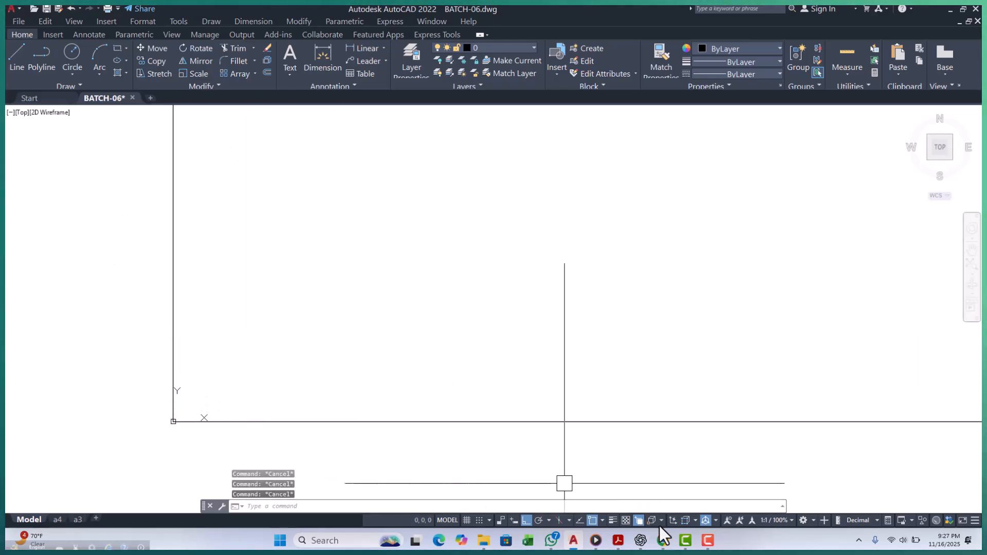
Switch to Google Meet, admit the participant waiting to join the call, and return to the AutoCAD drawing.
mouse_move(663, 541)
click(611, 488)
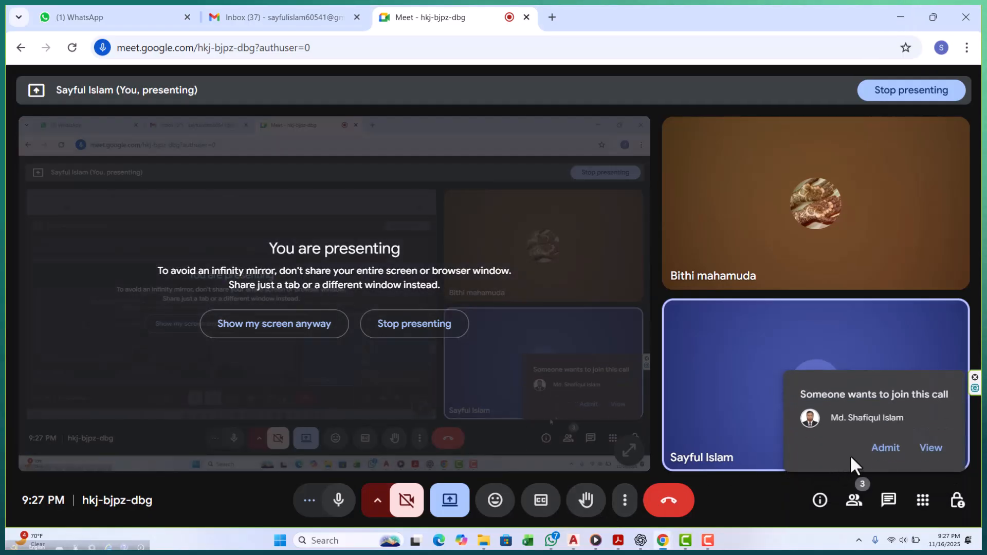
click(873, 456)
click(897, 20)
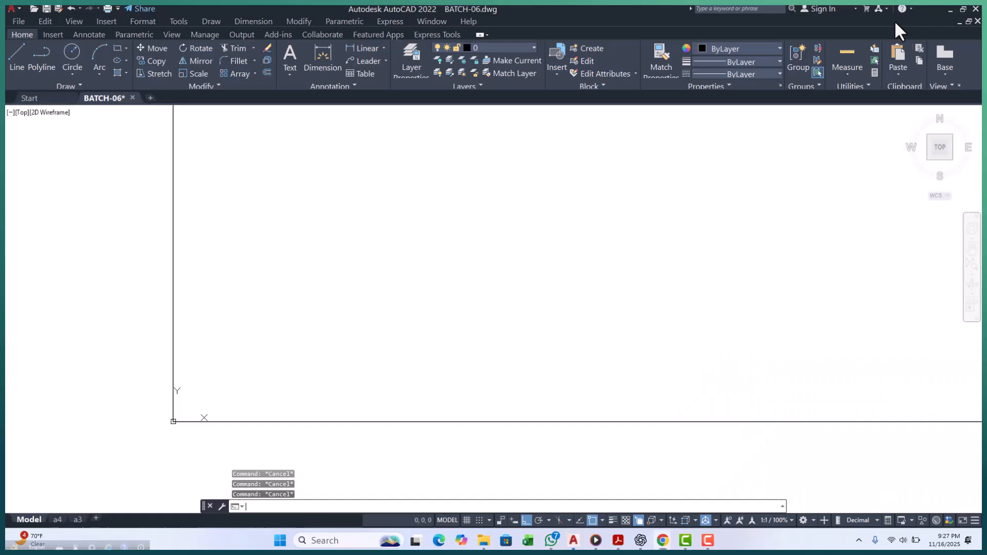
scroll(306, 368, down, 5)
scroll(303, 390, up, 6)
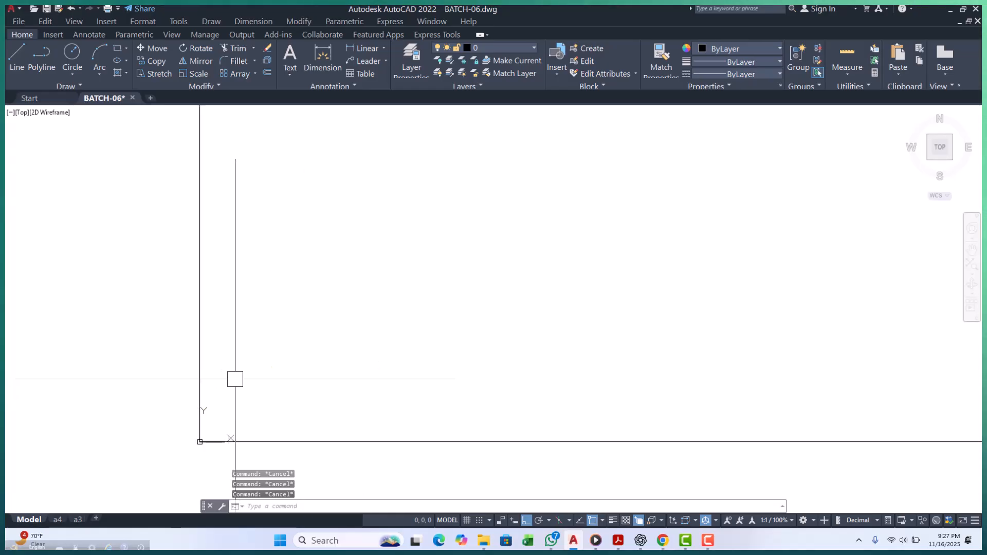
Start a polyline at the corner by the origin and draw its first segment 20 units straight up.
text(pl)
key(Return)
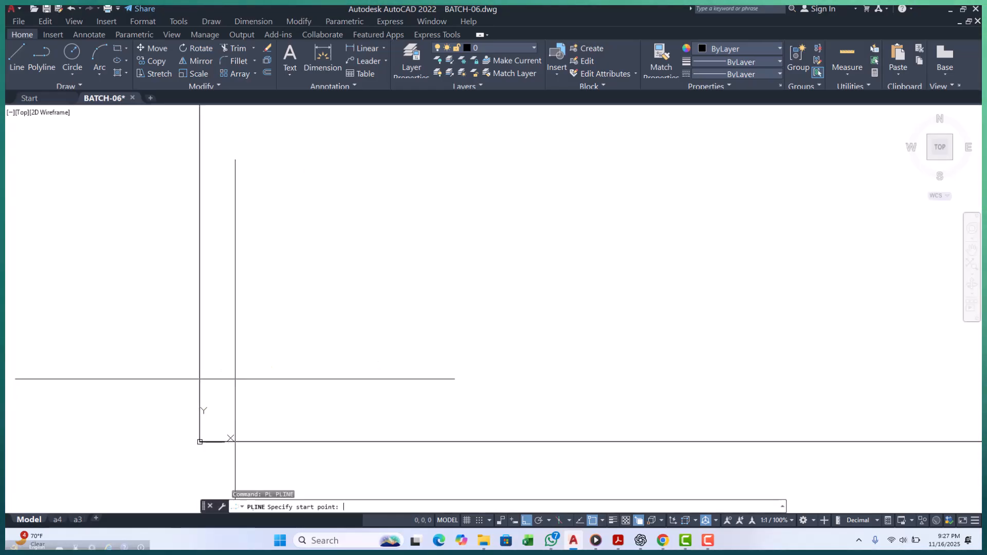
scroll(231, 434, up, 2)
click(231, 434)
scroll(260, 313, down, 7)
scroll(283, 216, up, 2)
scroll(282, 209, down, 5)
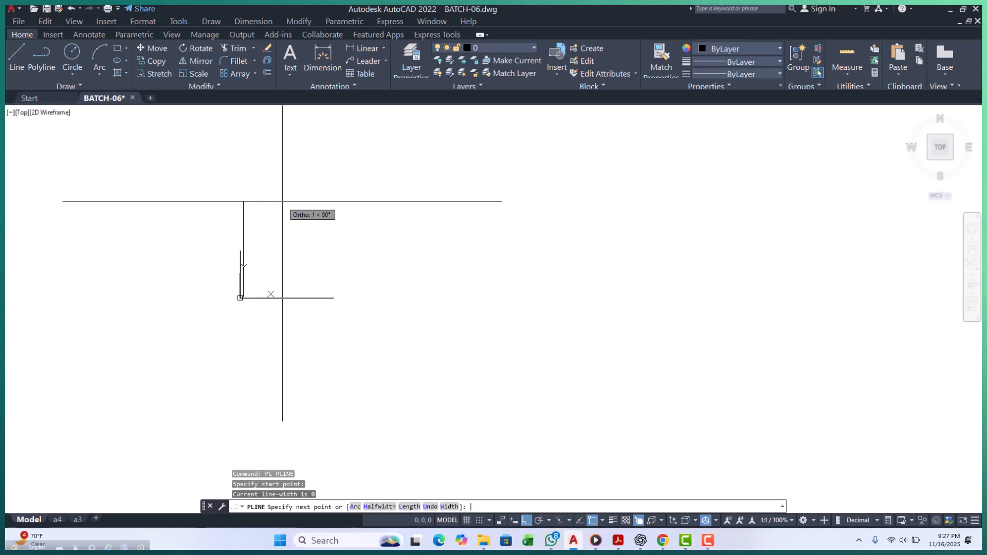
text(20)
key(Return)
scroll(226, 329, down, 2)
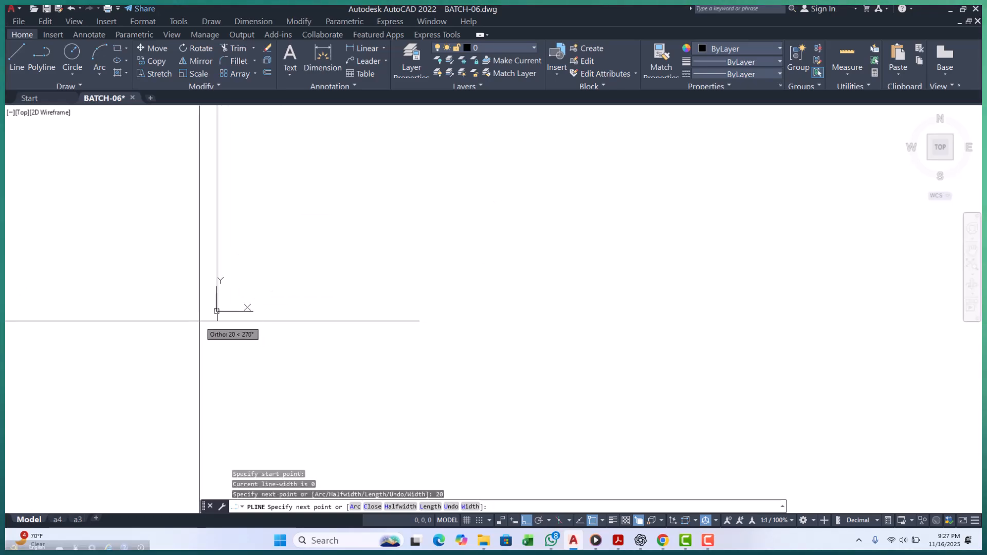
Continue the polyline 20 units to the right and 20 units down to form a square, and end it there.
scroll(302, 323, up, 2)
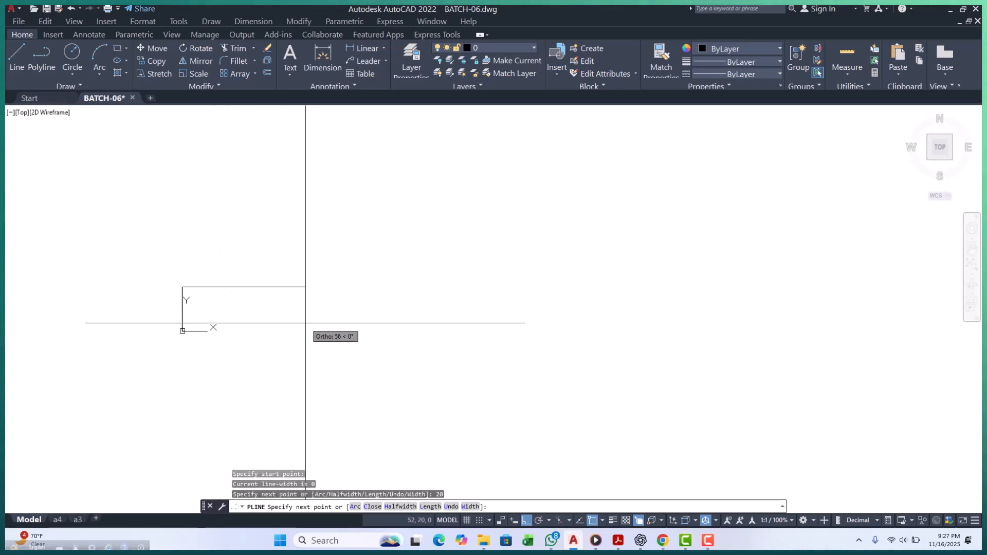
text(20)
key(Return)
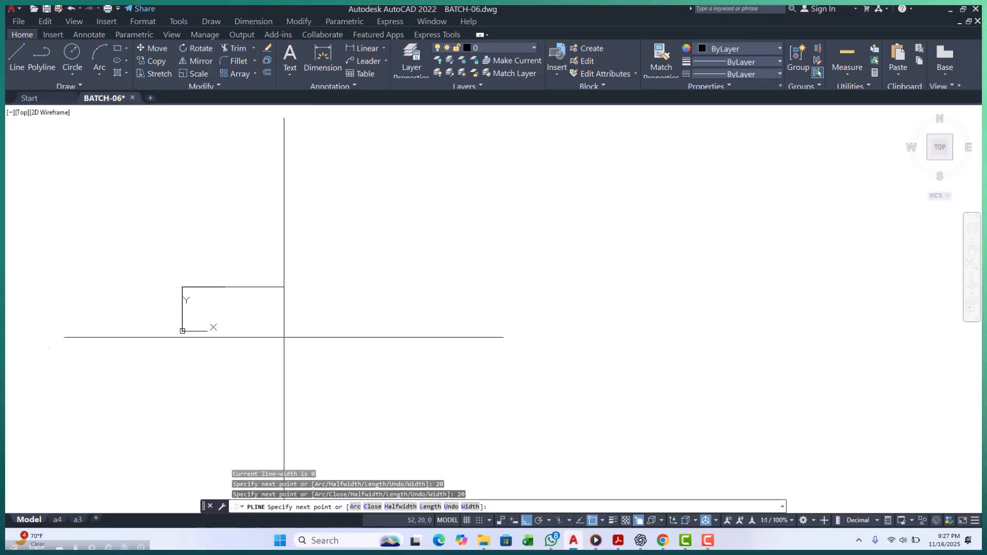
text(2)
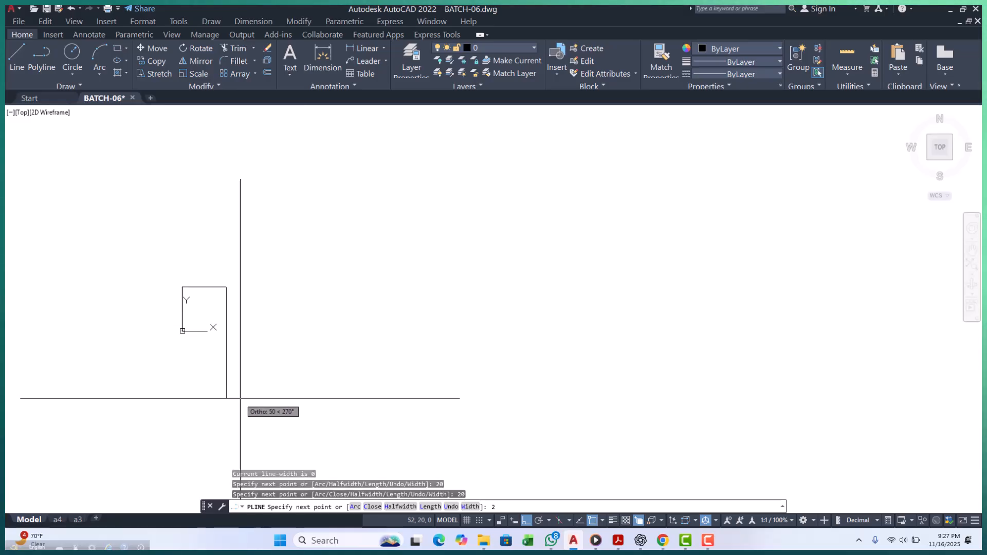
text(0)
key(Return)
scroll(205, 352, up, 3)
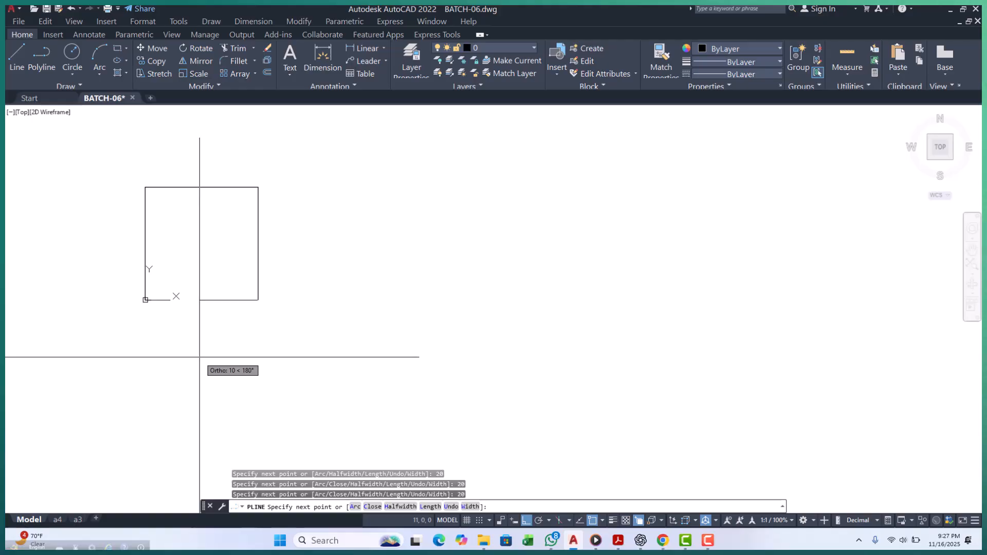
key(Escape)
key(Escape)
key(Escape)
key(Escape)
scroll(147, 166, up, 2)
middle_drag(169, 237, 195, 313)
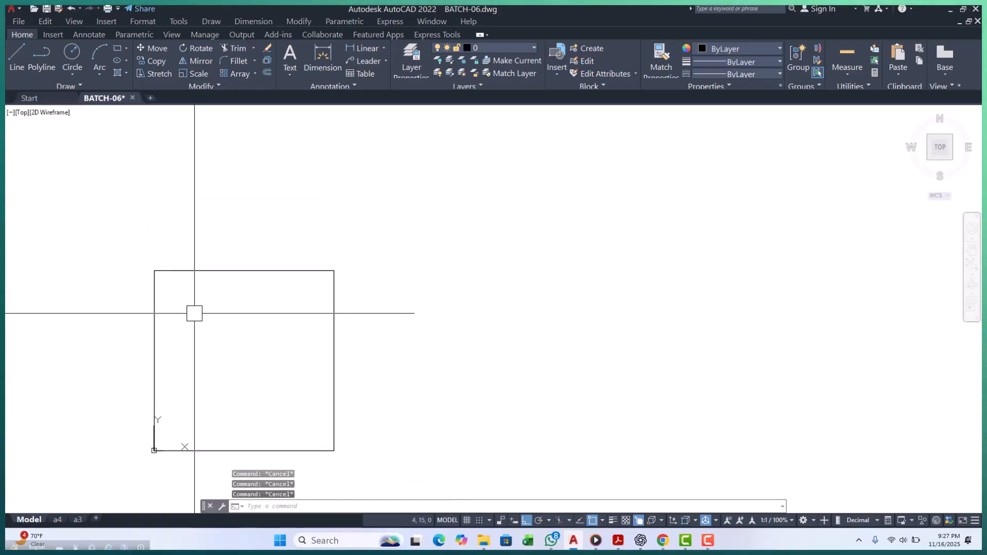
Add a linear dimension to the square's top edge, placed just above it.
text(D)
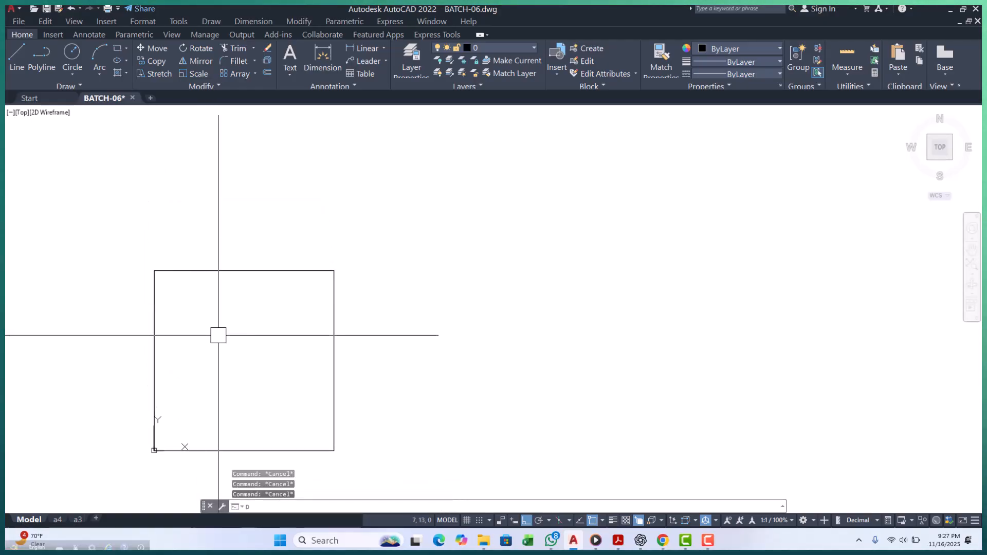
text(LI)
key(Return)
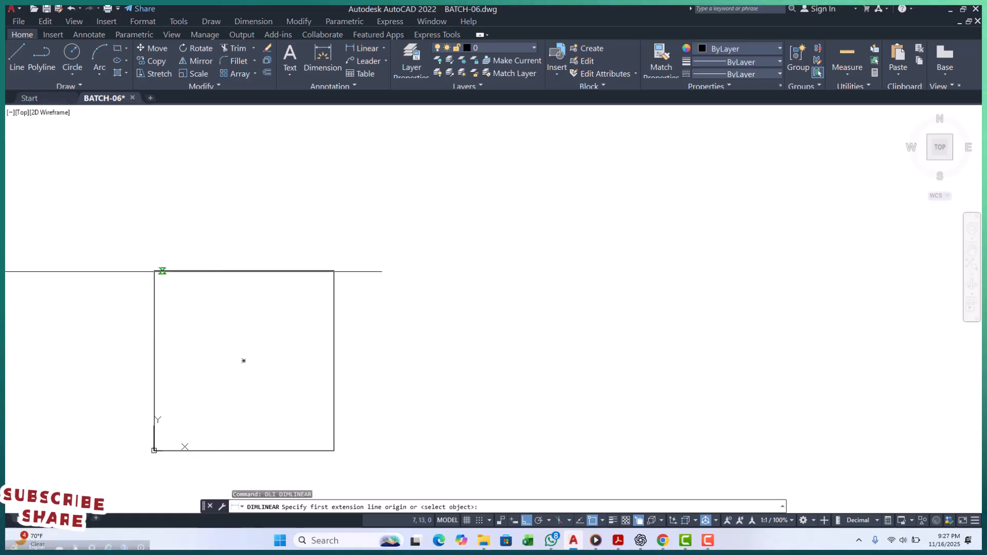
click(154, 271)
click(328, 271)
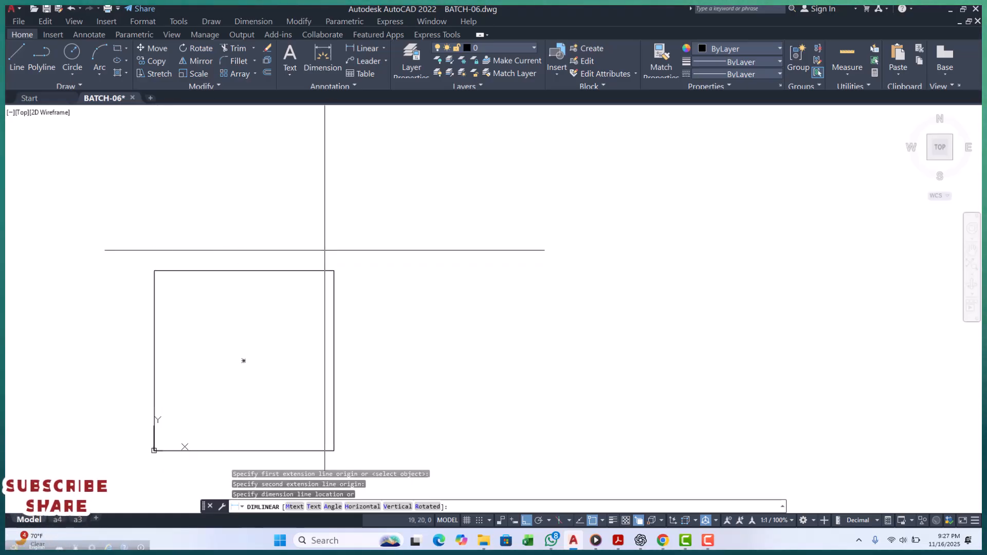
click(325, 251)
scroll(325, 250, up, 5)
click(333, 252)
click(336, 333)
click(361, 332)
key(Escape)
scroll(382, 334, down, 2)
key(Escape)
scroll(141, 290, up, 5)
scroll(223, 190, down, 6)
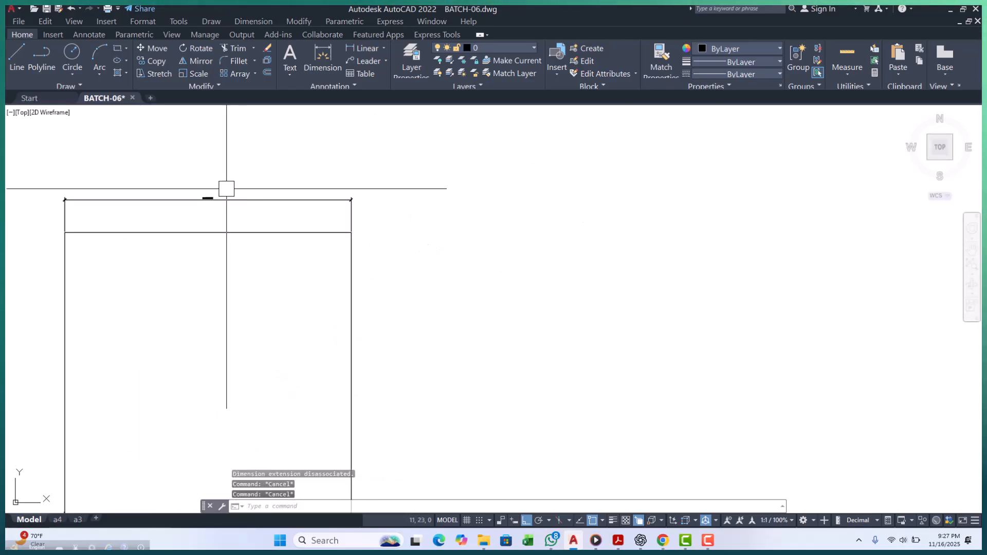
Add a vertical linear dimension to the square's right edge, placed outside the square.
key(space)
scroll(263, 201, down, 2)
scroll(328, 384, up, 2)
click(313, 411)
scroll(317, 388, down, 2)
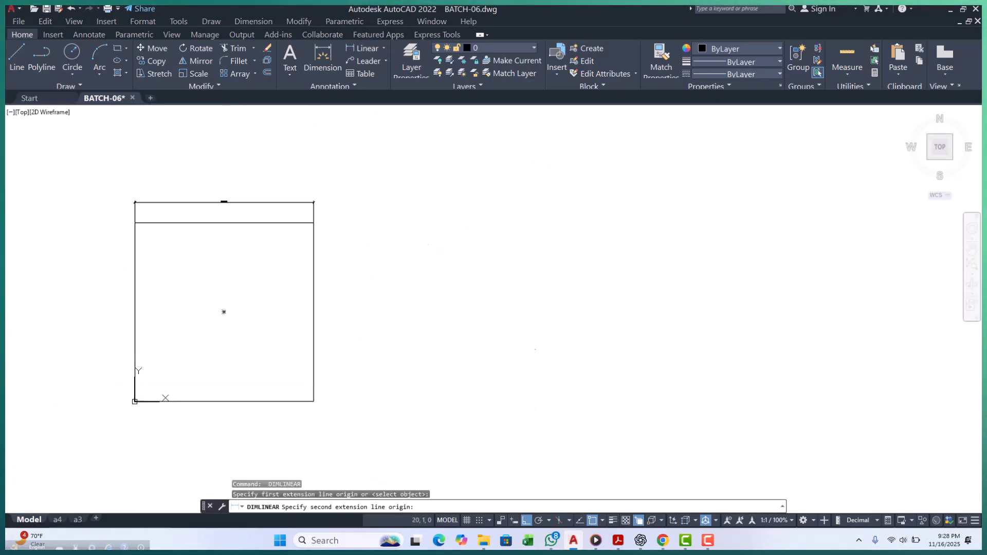
click(314, 222)
click(345, 241)
key(Escape)
scroll(339, 310, up, 2)
scroll(341, 313, down, 2)
middle_drag(343, 317, 405, 375)
key(Escape)
key(Escape)
Modify the Standard dimension style by setting its arrow size to 3.
text(D)
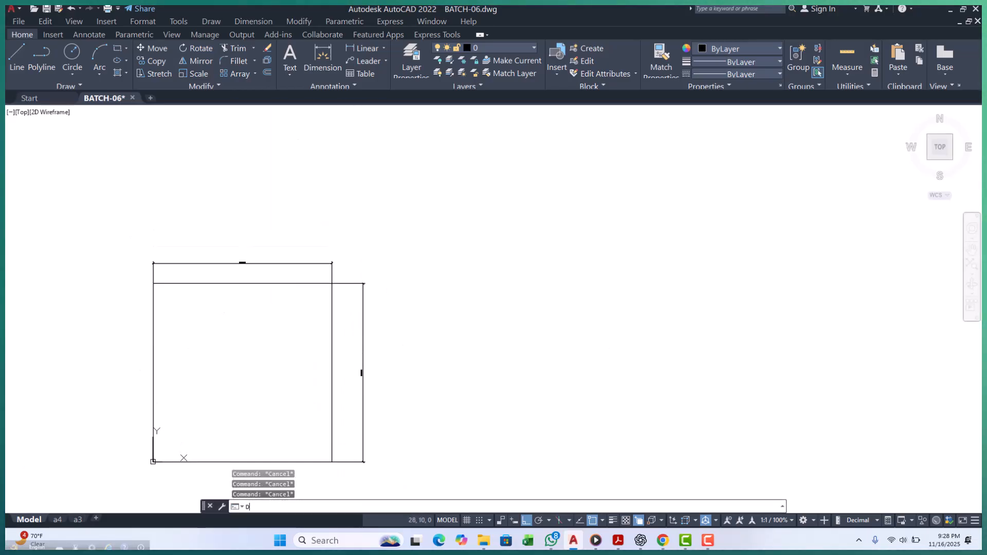
key(Return)
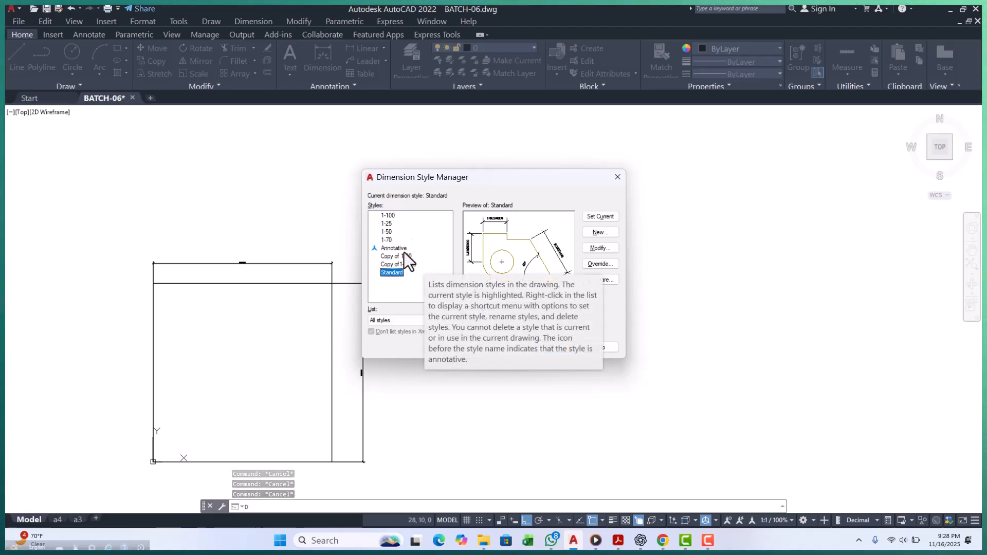
click(603, 251)
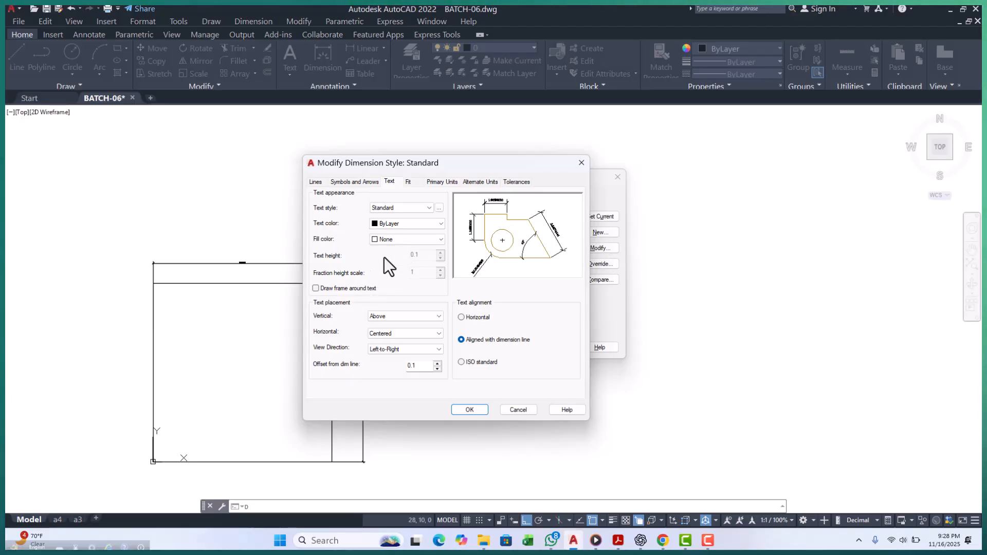
click(353, 181)
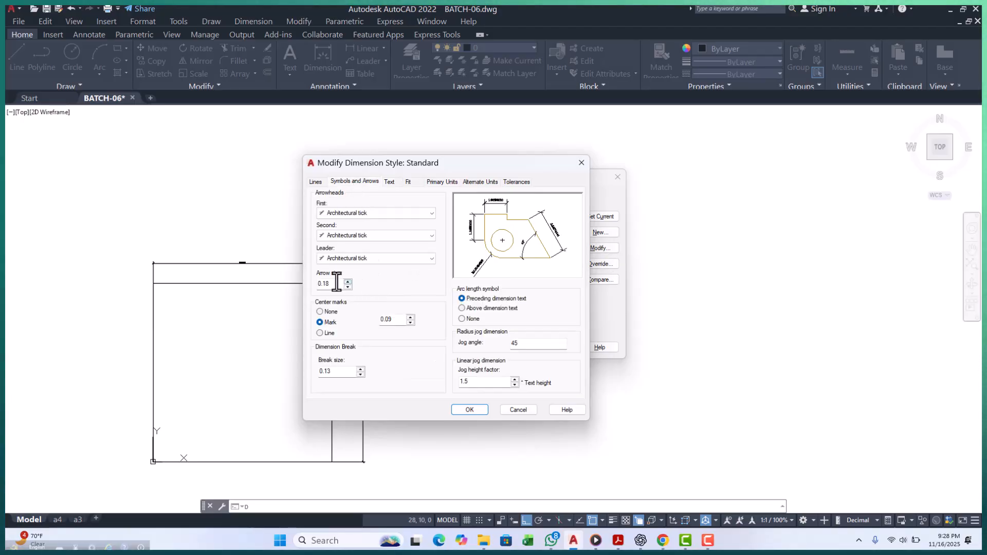
text(3)
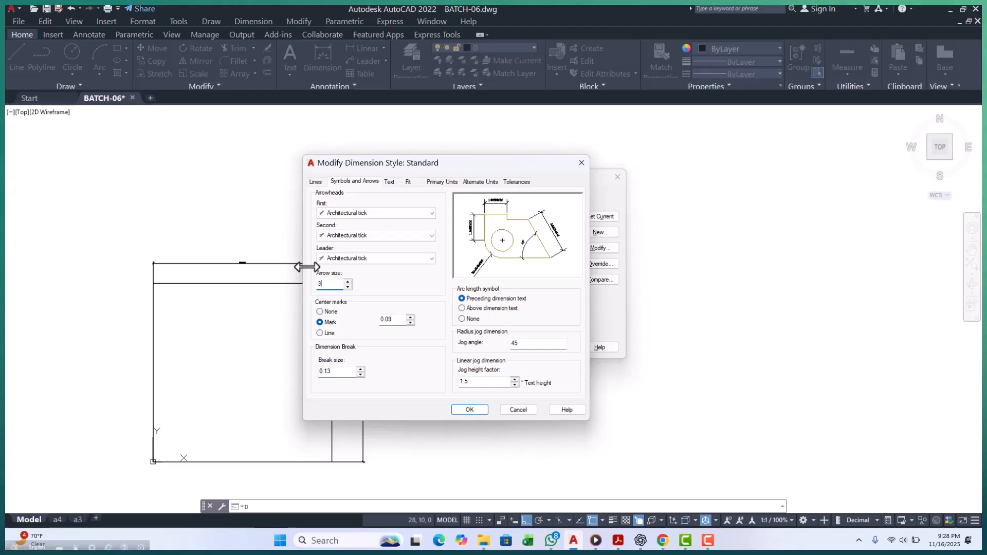
Set the height of the Standard text style used by the dimensions to 5 and save the dimension style changes.
click(388, 180)
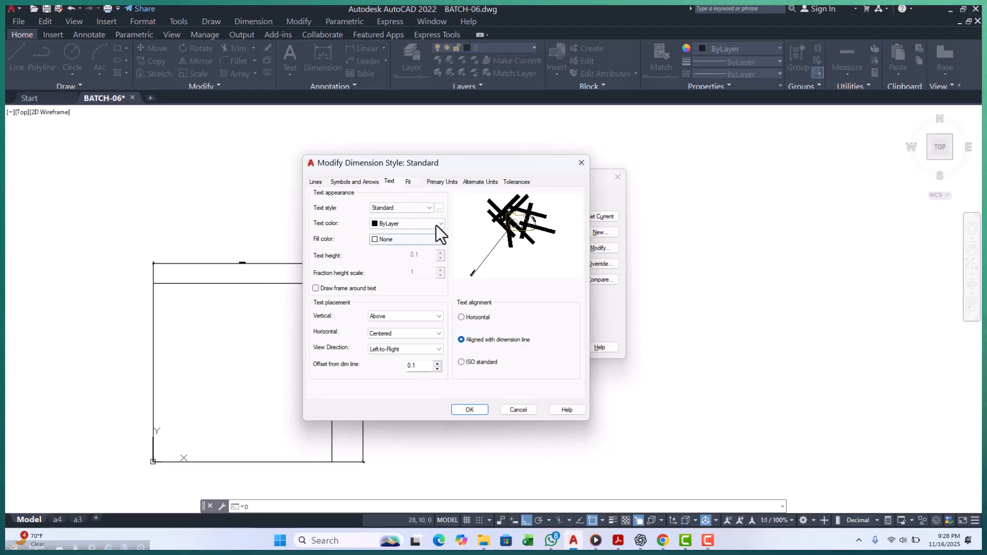
click(438, 208)
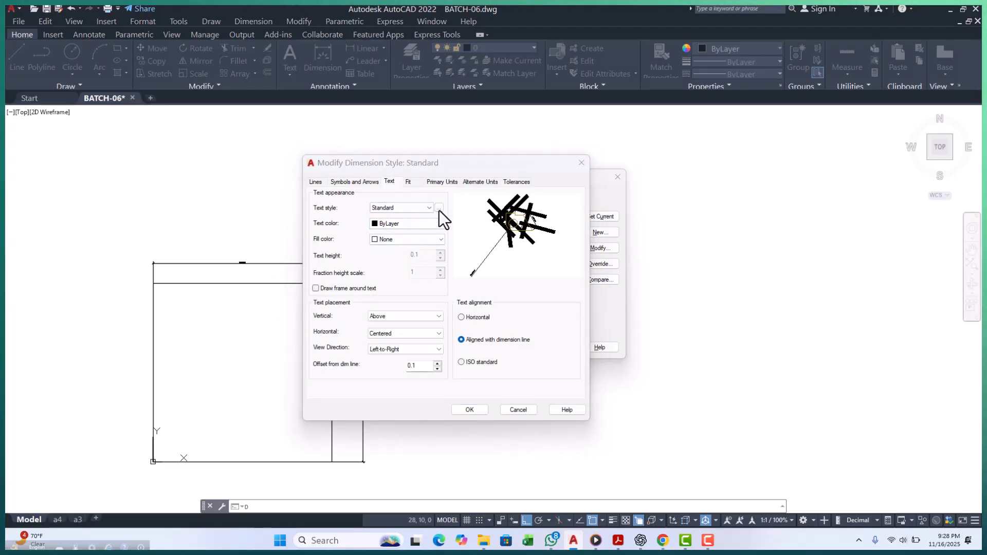
text(5)
click(493, 382)
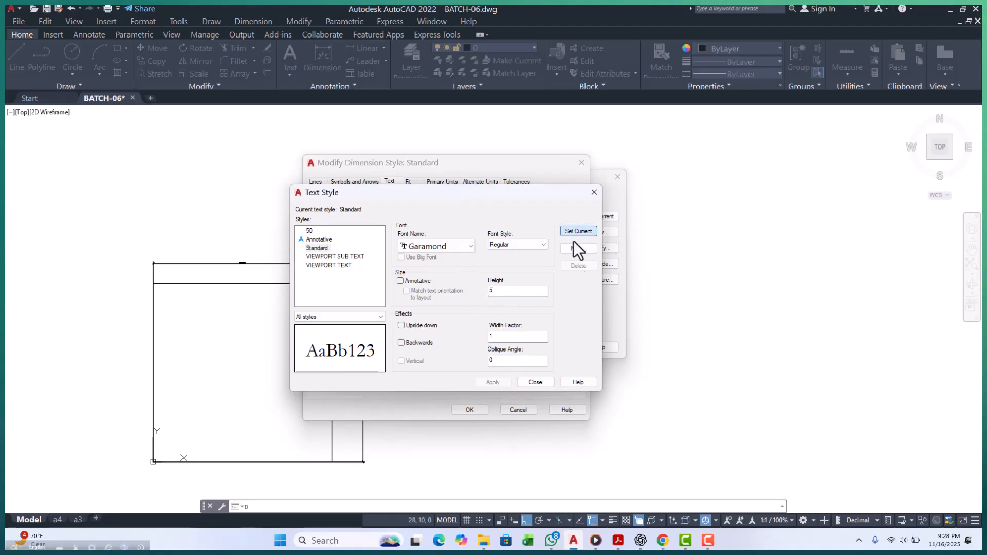
click(534, 382)
click(470, 409)
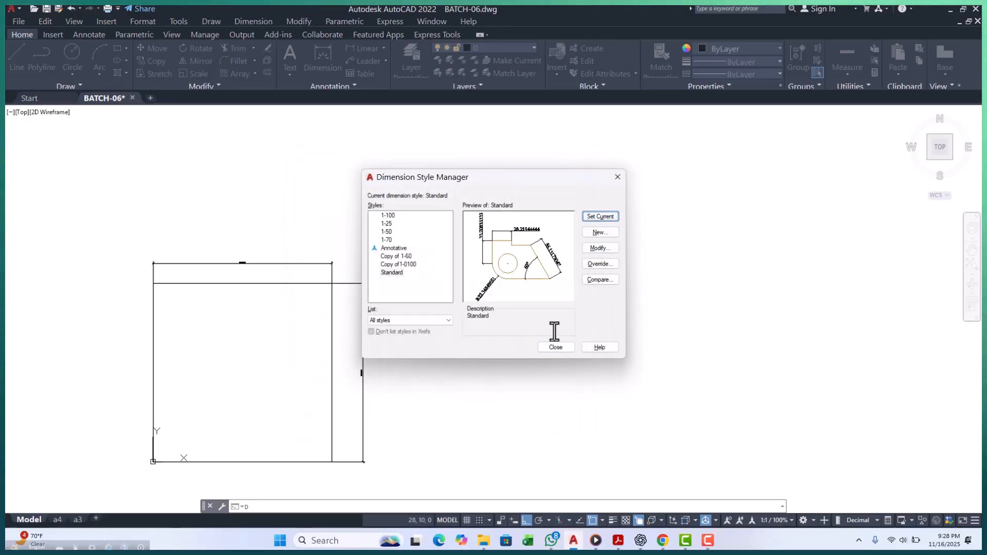
click(555, 347)
Examine the size of the text and ticks on the square's two dimensions.
key(Escape)
key(Escape)
scroll(456, 282, down, 5)
scroll(392, 332, up, 4)
click(417, 337)
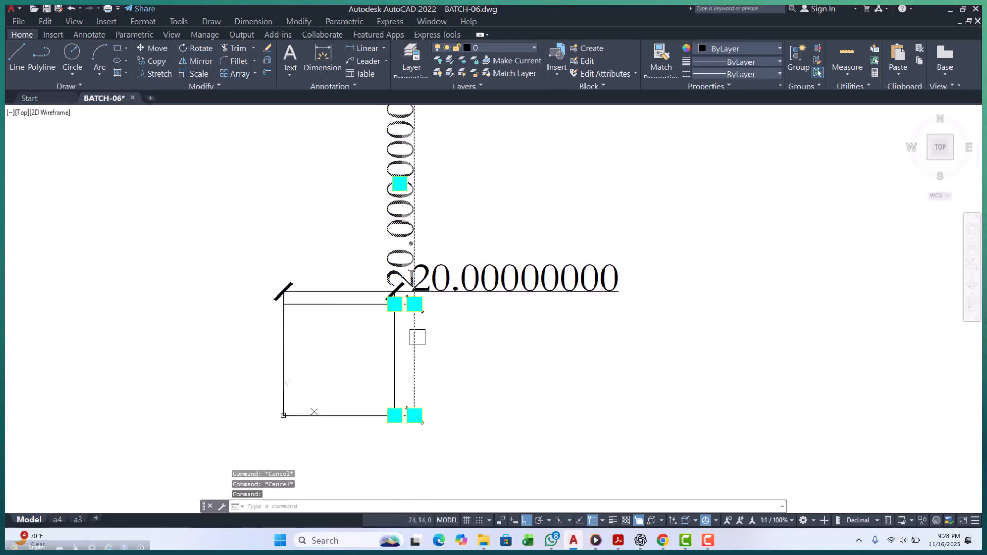
scroll(442, 315, up, 2)
click(400, 299)
scroll(346, 310, down, 2)
key(Escape)
key(Escape)
key(Escape)
Set the height of the Standard text style used by the dimensions to 1 and save the Standard dimension style.
text(d)
key(Return)
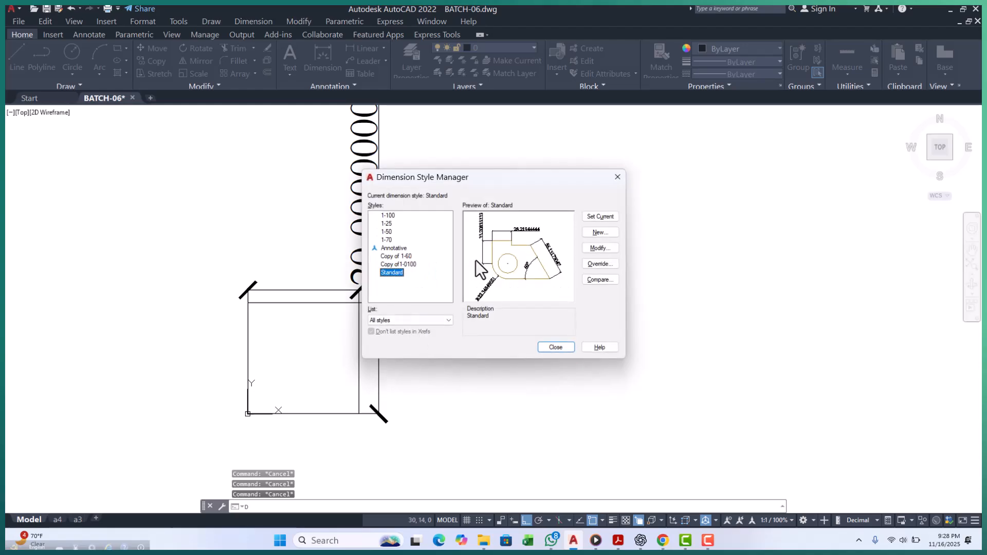
click(606, 247)
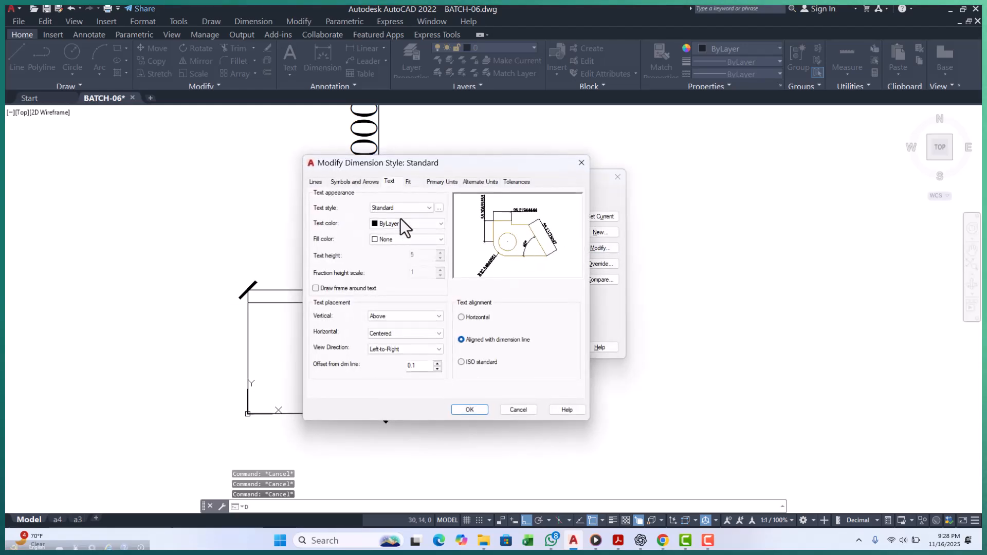
click(439, 208)
double_click(498, 290)
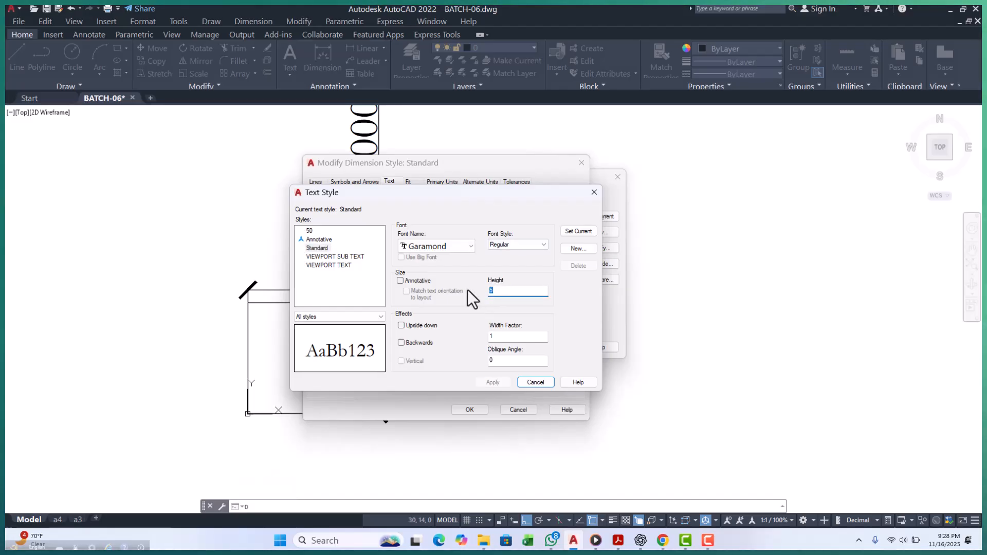
text(1)
click(494, 383)
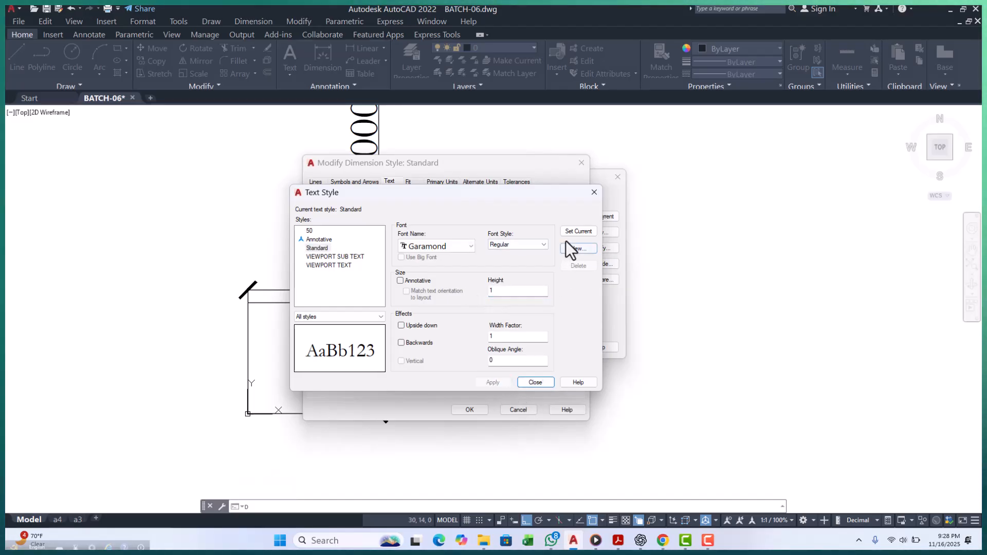
click(531, 383)
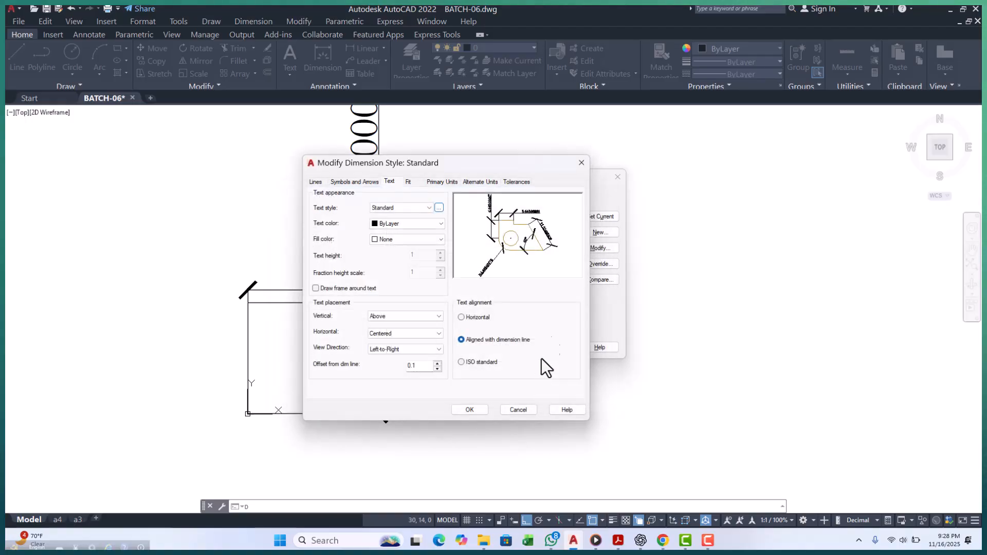
click(470, 410)
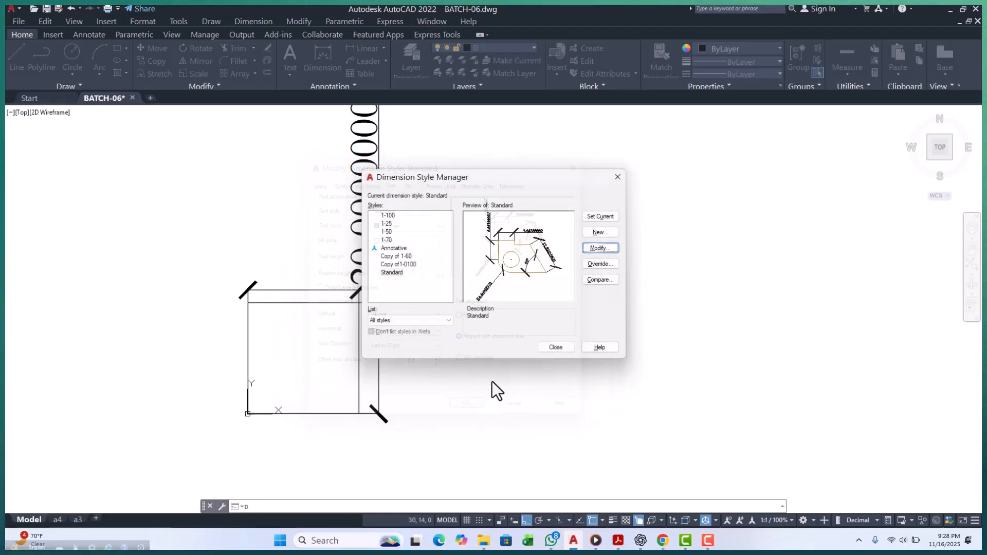
click(556, 348)
Examine the dimension text on the square's upper and right sides in relation to the tick marks.
scroll(290, 345, up, 4)
middle_drag(291, 346, 363, 394)
scroll(323, 287, up, 2)
middle_drag(330, 253, 323, 235)
scroll(314, 224, down, 2)
middle_drag(392, 306, 366, 233)
scroll(366, 233, down, 2)
middle_drag(387, 277, 399, 298)
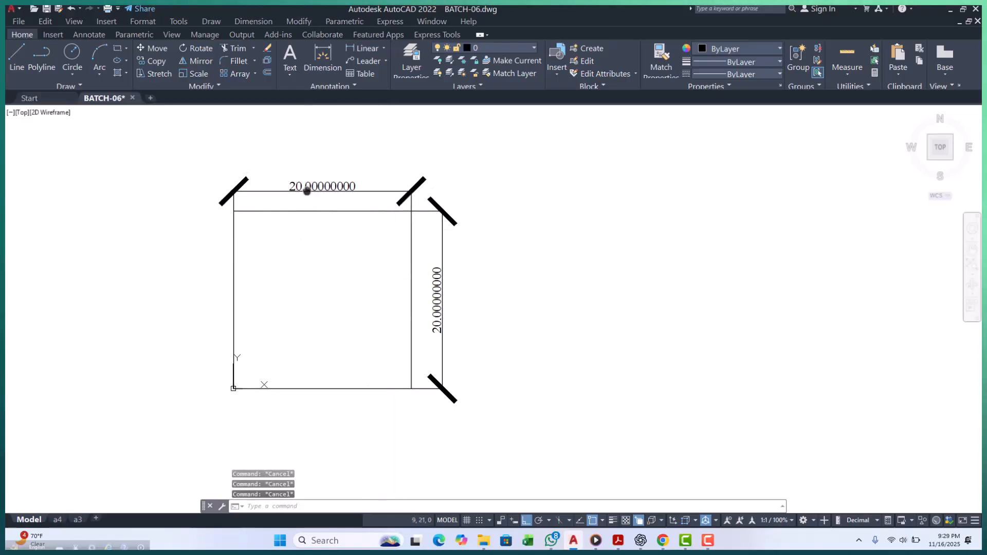
Copy the square with its two dimensions four times in a horizontal row to the right of the original.
scroll(329, 241, down, 2)
click(483, 181)
click(230, 386)
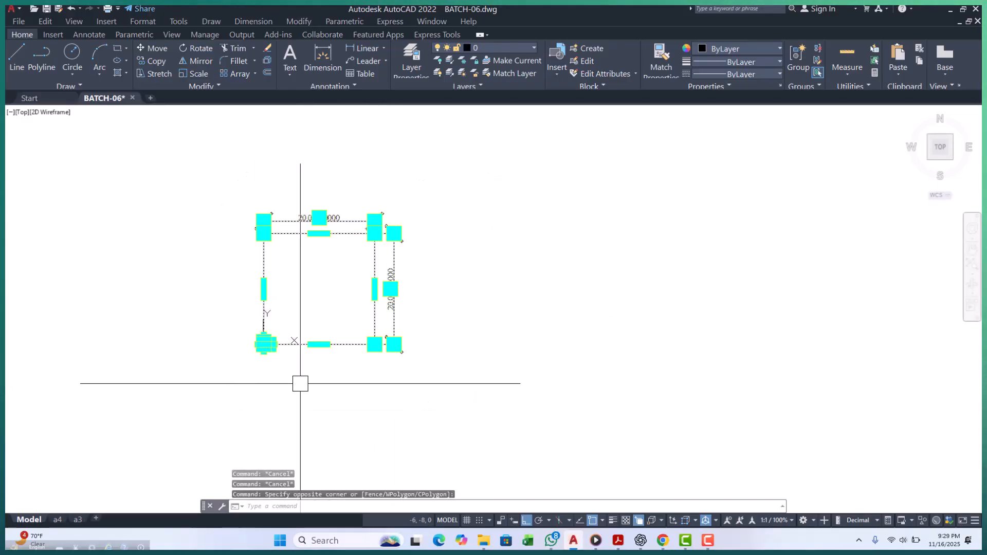
text(CP)
key(Return)
click(377, 391)
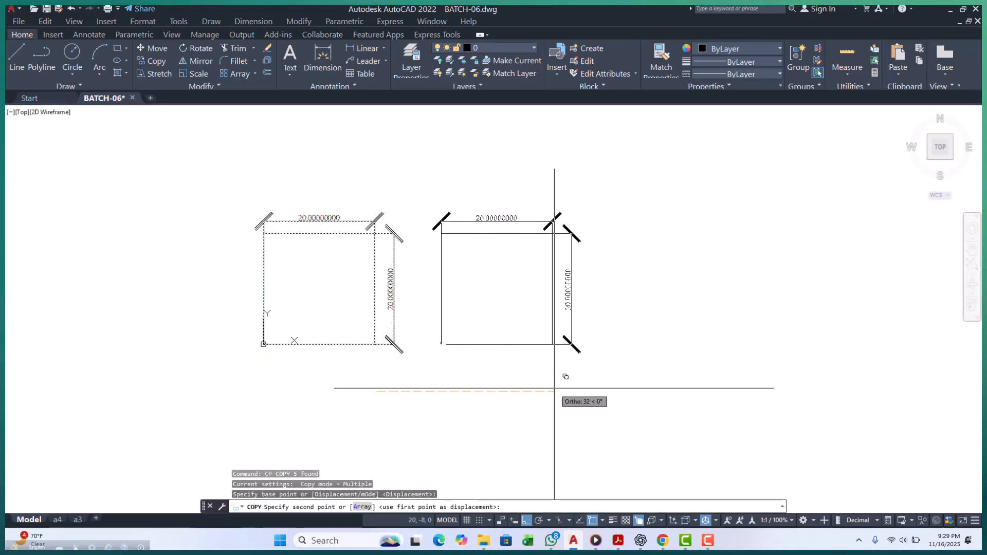
click(555, 391)
click(733, 380)
middle_drag(745, 380, 337, 401)
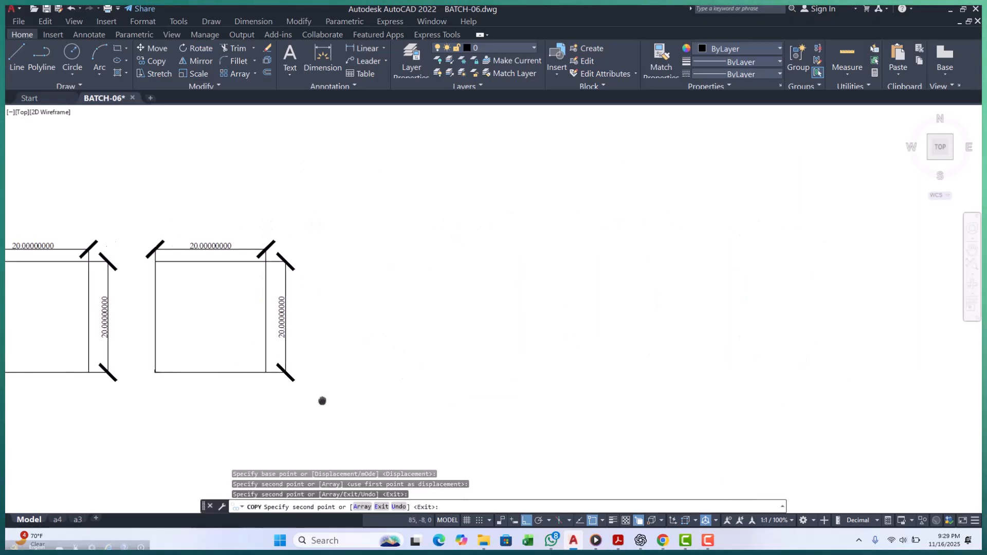
click(465, 406)
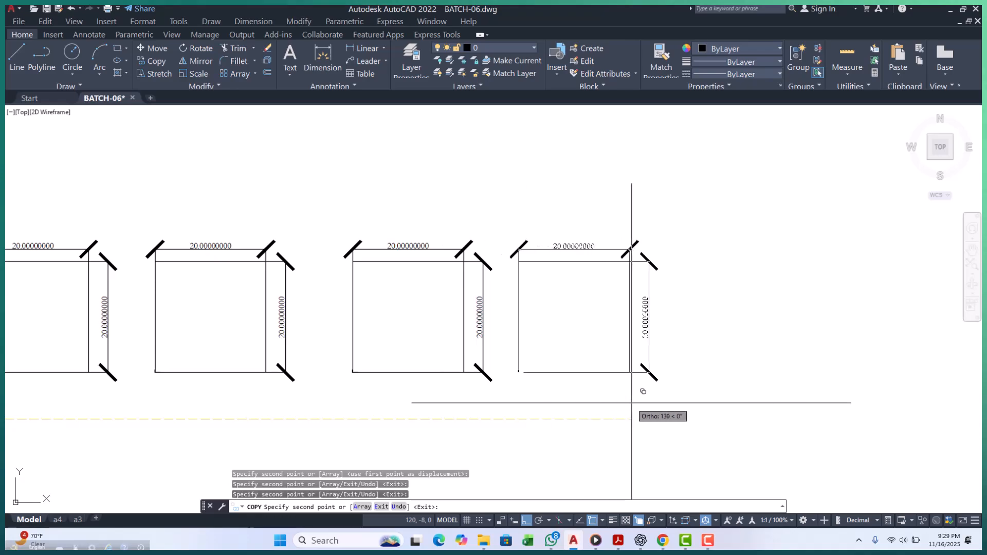
key(Escape)
key(Escape)
key(Escape)
key(Escape)
Erase the small stray objects at the origin, on the first square's lower-left corner.
scroll(724, 359, down, 8)
scroll(664, 363, up, 6)
scroll(353, 324, up, 2)
middle_drag(379, 328, 331, 297)
scroll(260, 338, up, 5)
click(172, 254)
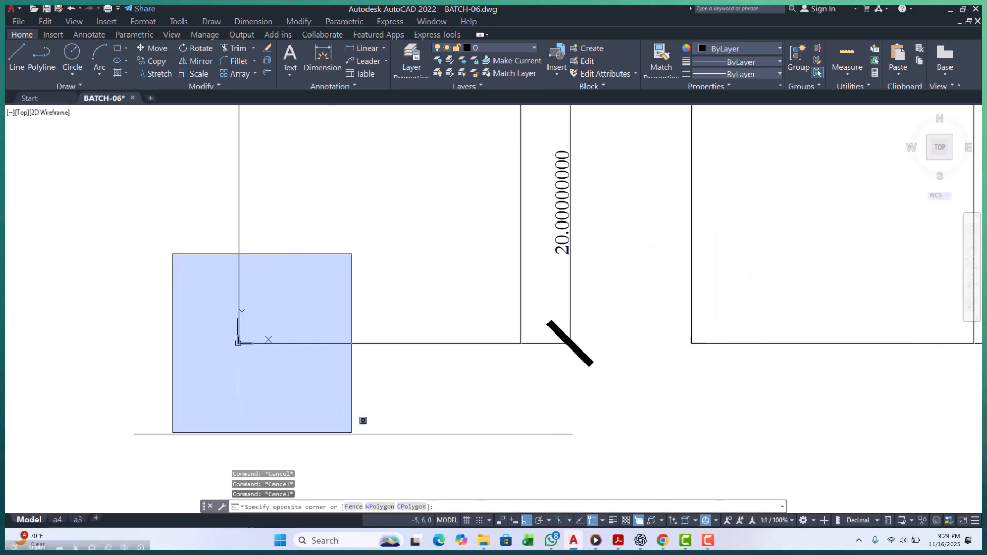
click(358, 433)
text(e)
key(Return)
scroll(357, 433, down, 5)
scroll(469, 336, up, 6)
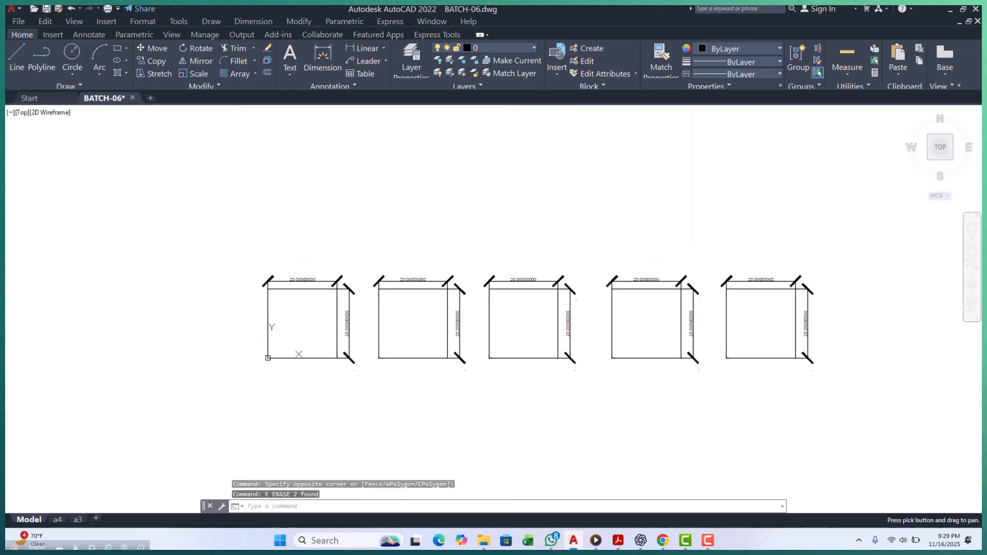
Examine the row of five squares and their dimensions.
scroll(365, 353, down, 5)
scroll(359, 335, up, 5)
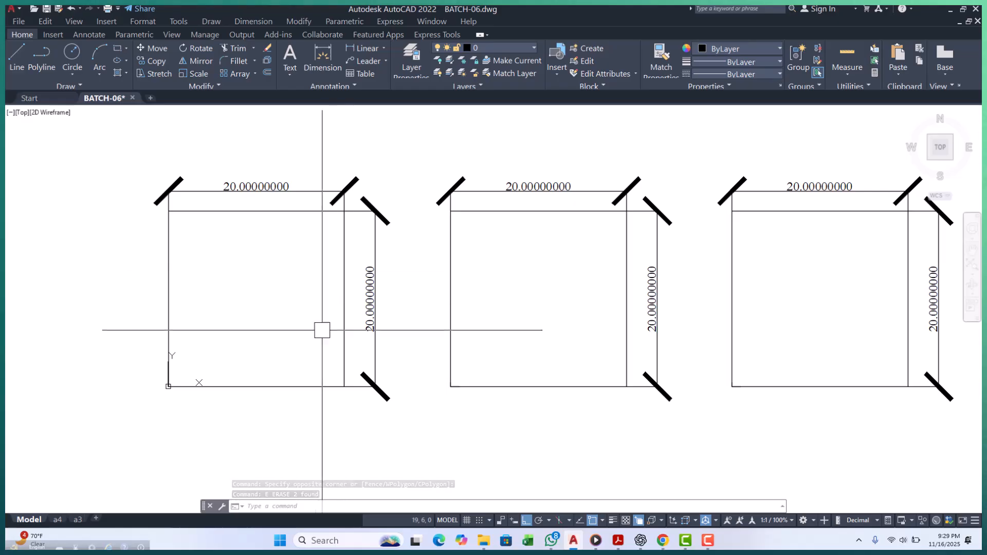
middle_drag(342, 329, 322, 325)
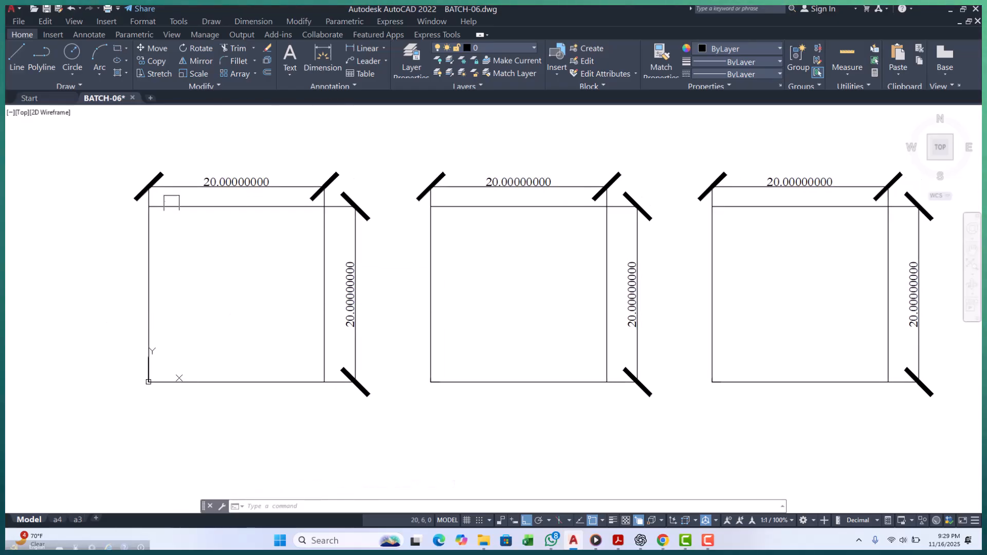
middle_drag(357, 286, 371, 379)
scroll(242, 220, down, 5)
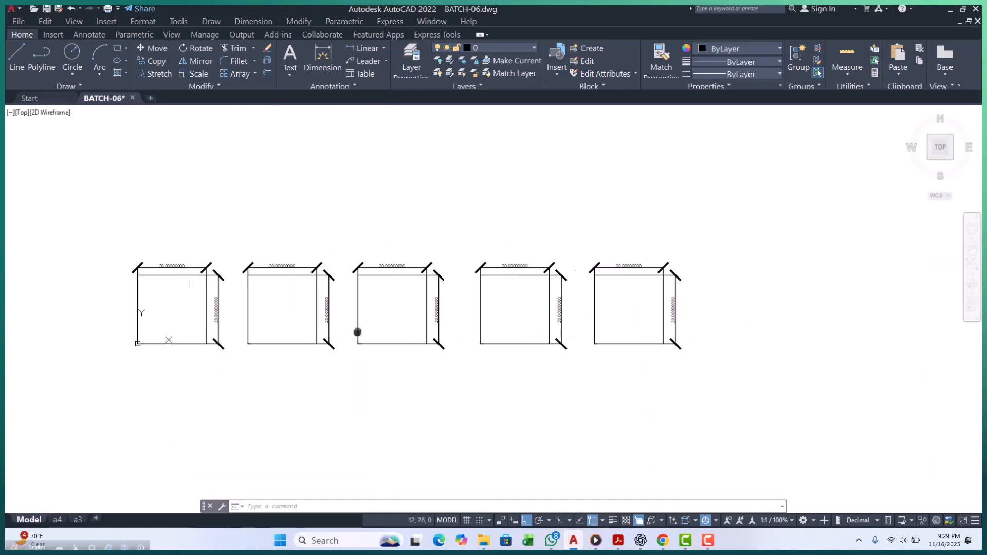
scroll(133, 319, up, 2)
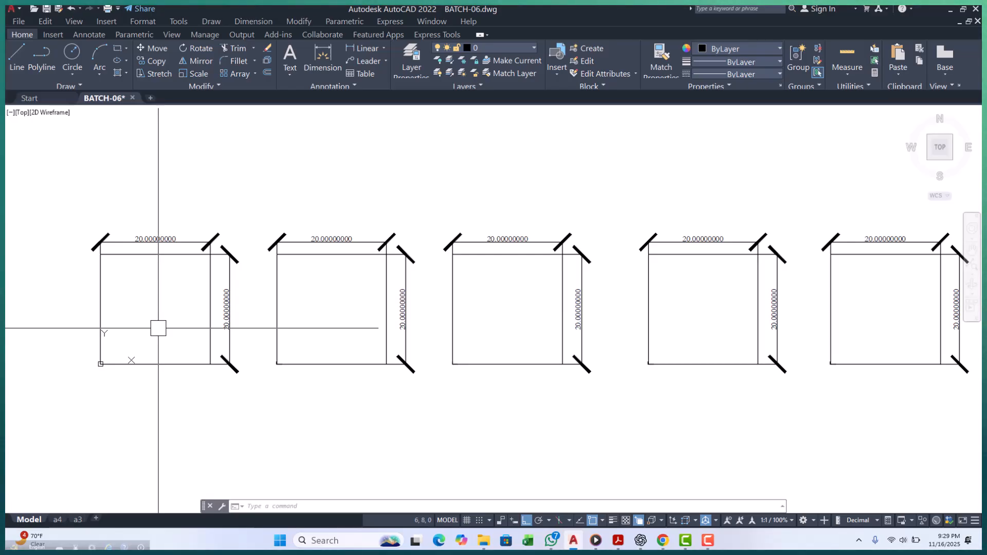
scroll(344, 349, down, 2)
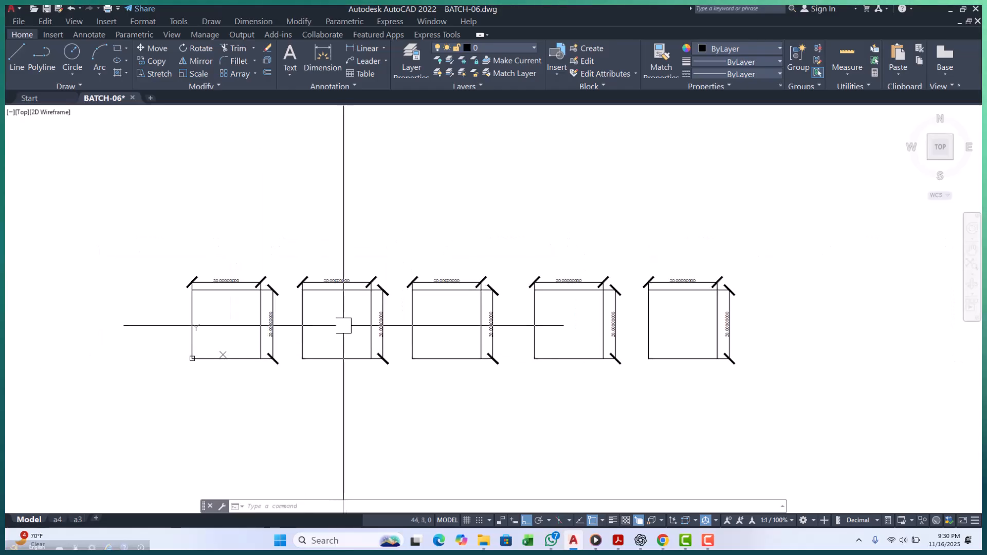
scroll(343, 325, up, 4)
scroll(308, 308, down, 2)
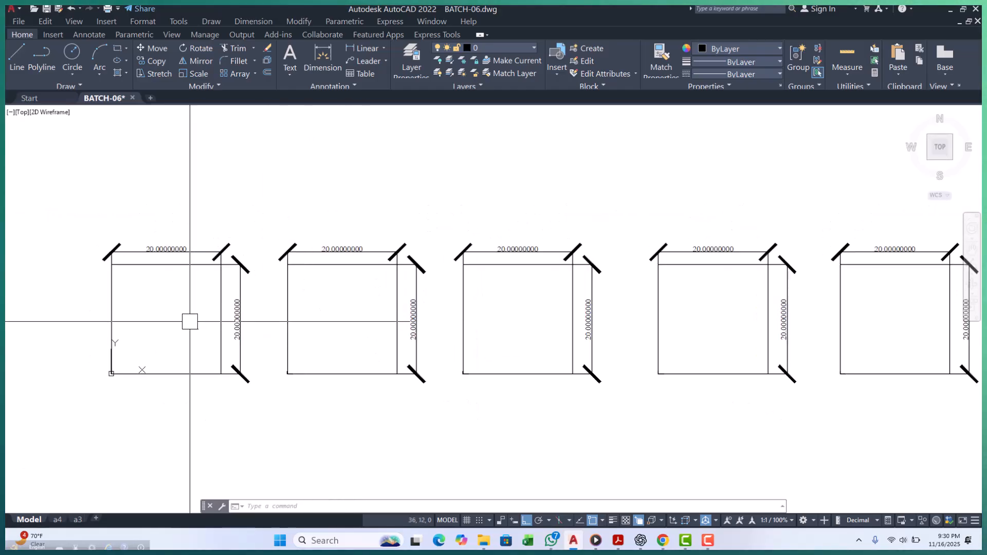
scroll(196, 333, up, 2)
scroll(260, 329, down, 4)
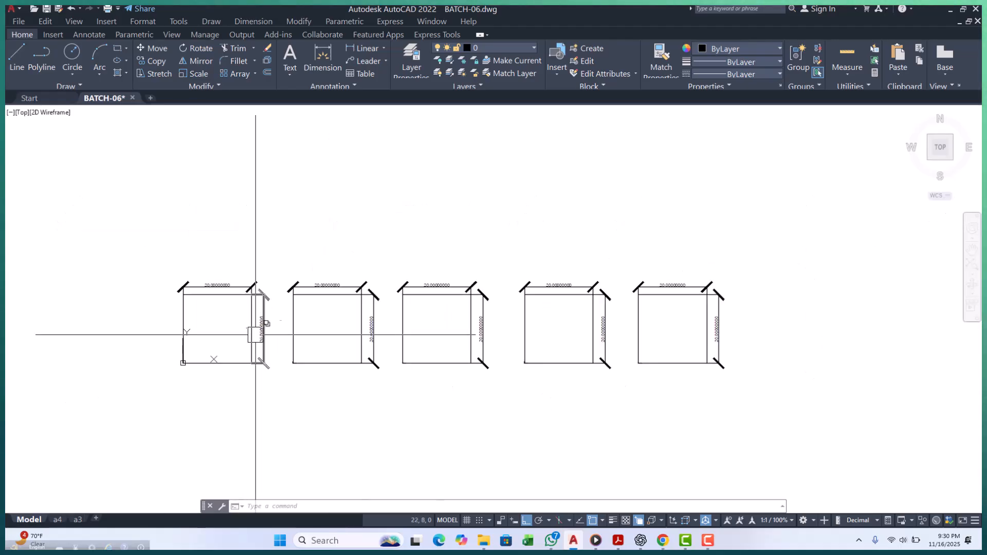
click(766, 242)
scroll(236, 391, up, 3)
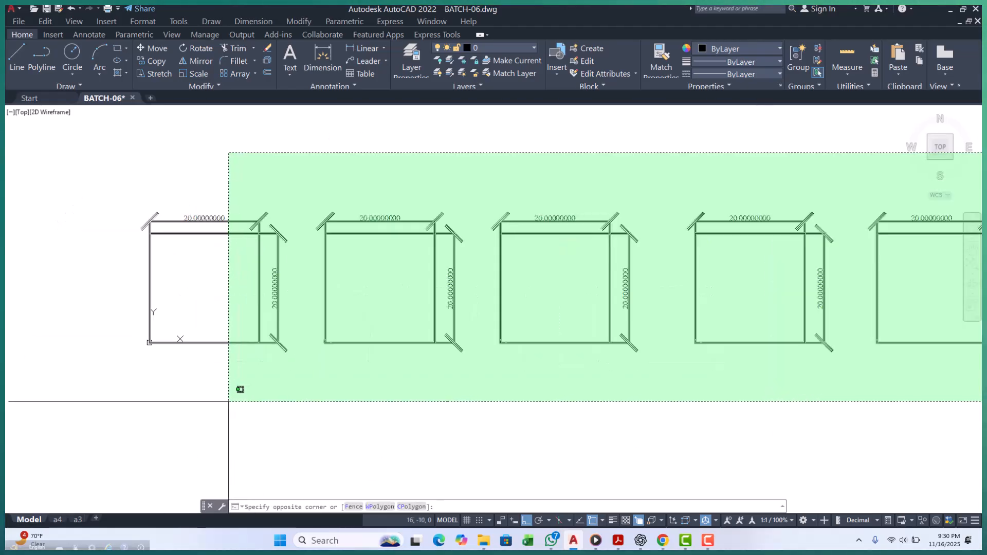
click(236, 391)
scroll(225, 242, up, 4)
scroll(529, 288, down, 3)
key(Escape)
Stretch the first square's right side 5 units to the right, moving the other four squares along with it.
scroll(510, 245, up, 2)
scroll(283, 304, up, 3)
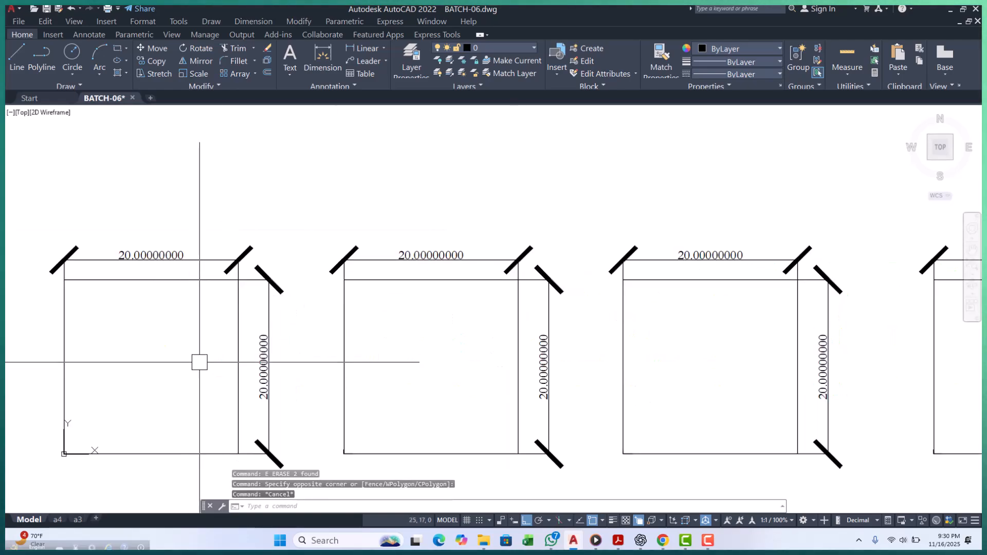
scroll(206, 329, down, 4)
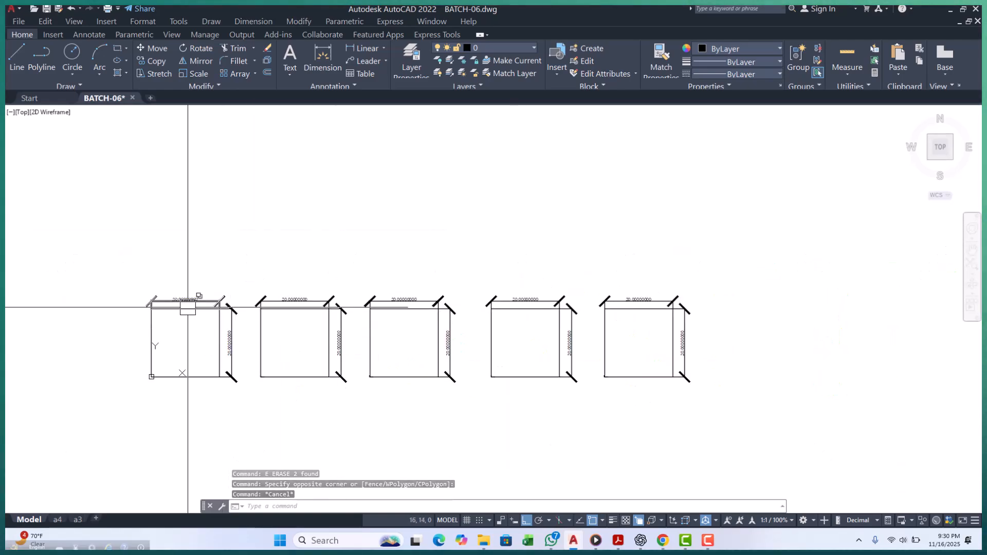
click(759, 269)
scroll(214, 411, up, 2)
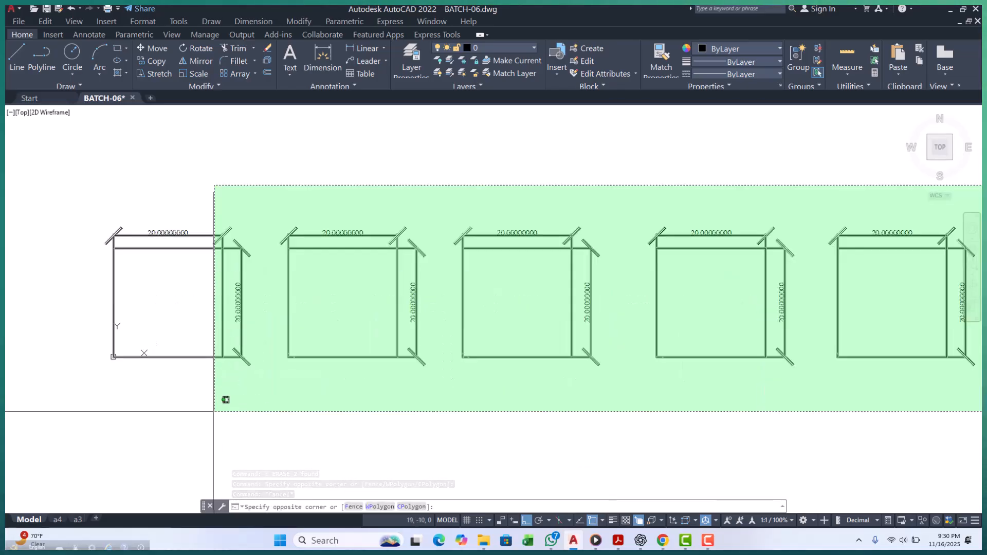
click(205, 418)
text(s)
key(Return)
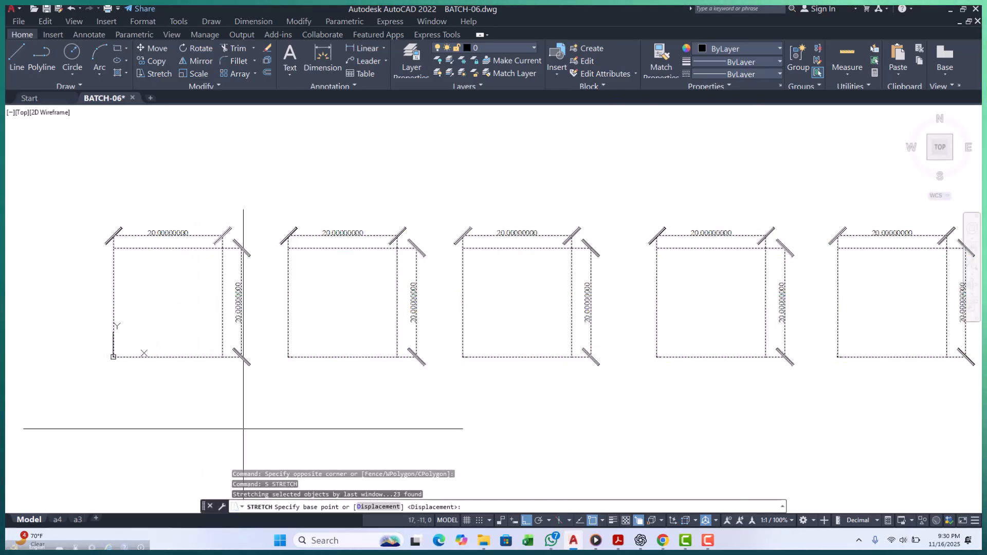
click(229, 418)
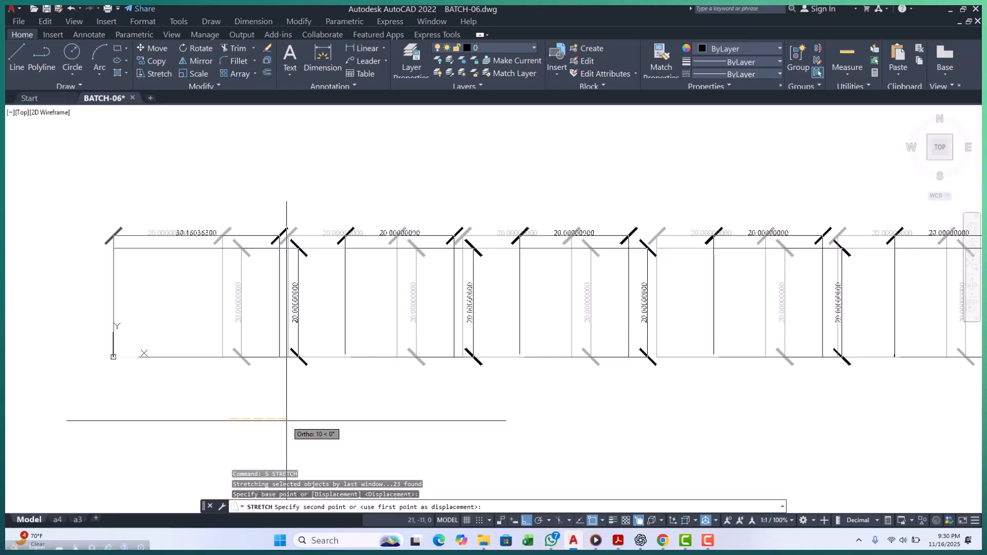
text(5)
key(Return)
Stretch the second square's right side 5 units to the right, moving the three squares beyond it as well.
scroll(181, 247, down, 3)
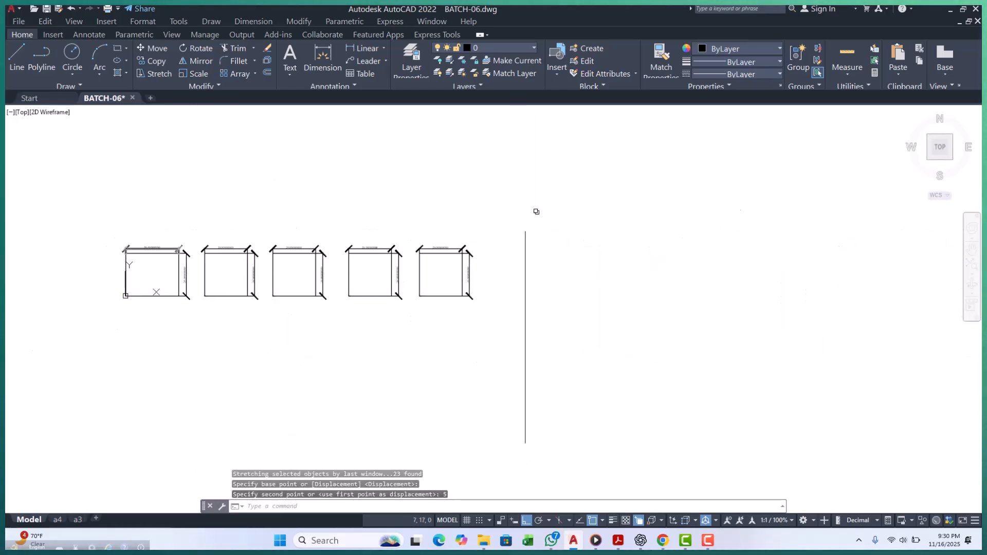
click(522, 194)
scroll(239, 308, up, 4)
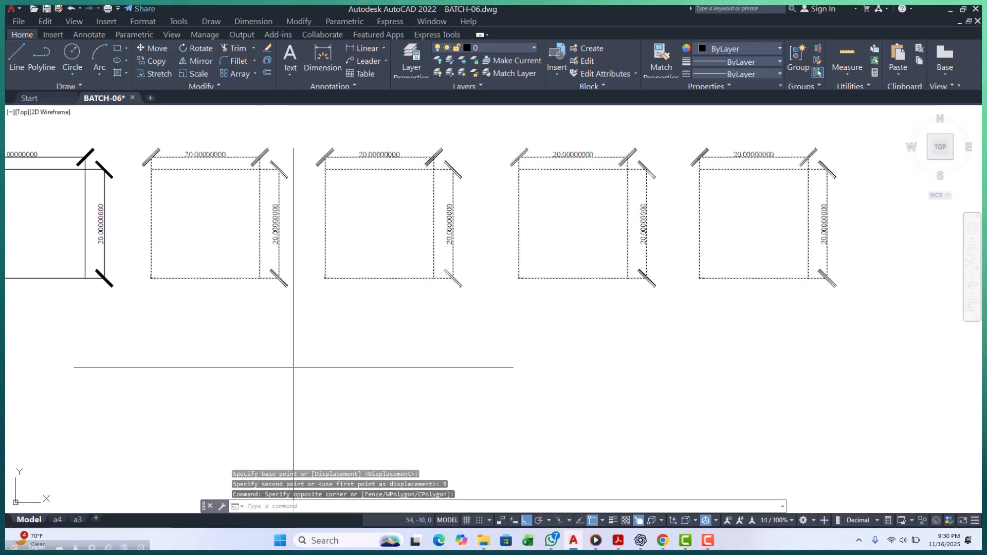
text(s)
key(Return)
click(251, 369)
text(5)
key(Return)
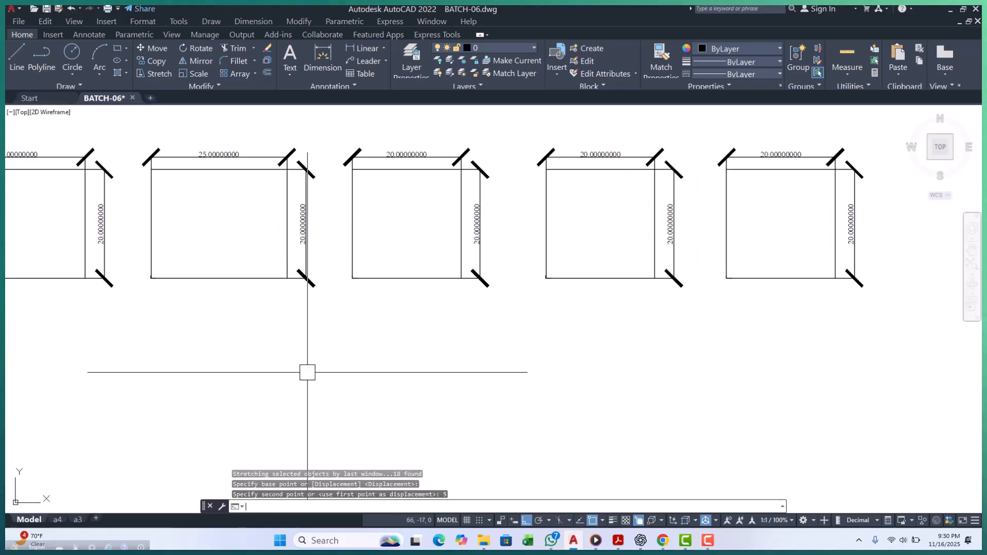
Stretch the third square's right side 5 units to the right, moving the last two squares along.
scroll(307, 372, down, 3)
click(712, 191)
click(366, 359)
text(s)
key(Return)
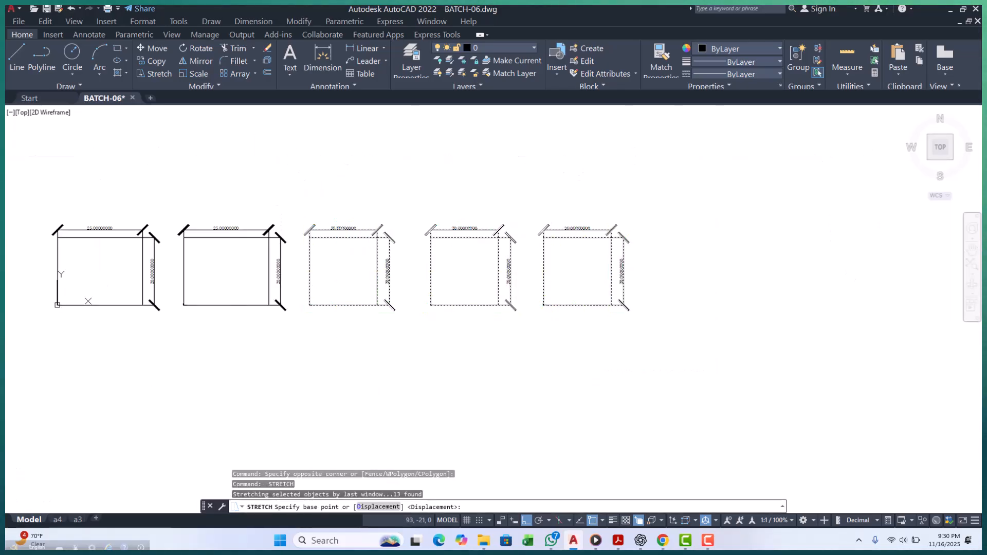
click(369, 386)
text(5)
key(Return)
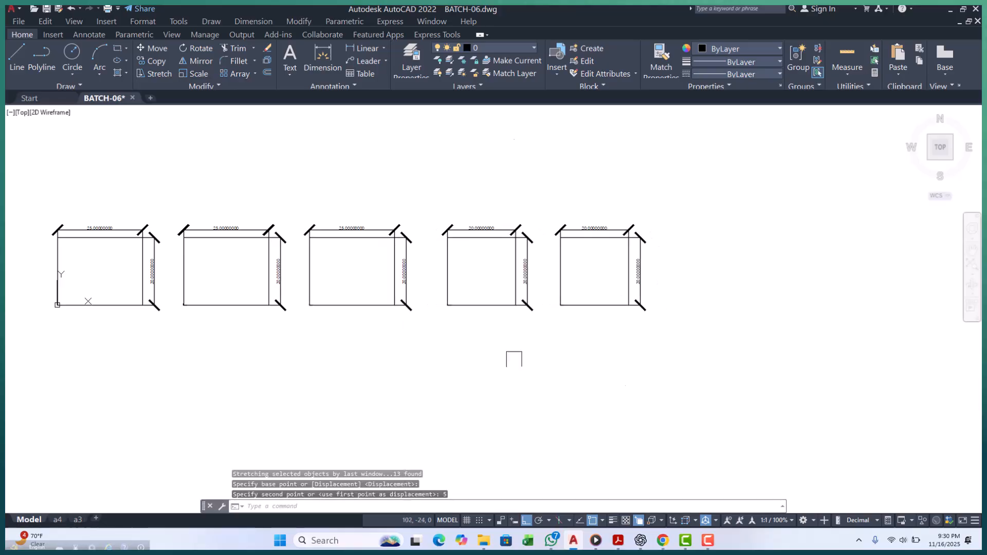
Stretch the fourth square's right side 5 units to the right, moving the last square along.
click(759, 191)
click(491, 355)
text(s)
key(Return)
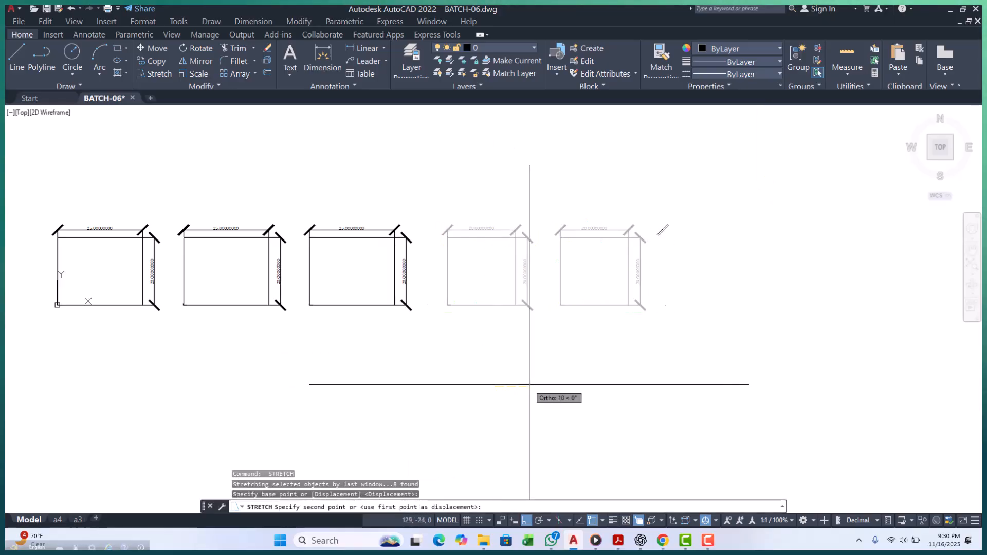
click(529, 388)
text(5)
key(Return)
Stretch the right side of the last square in the row 5 units to the right.
click(726, 181)
click(618, 339)
text(s)
key(Return)
click(589, 392)
text(5)
key(Return)
Stretch the top edges of all five squares 10 units straight up in one operation.
scroll(619, 390, down, 2)
scroll(332, 301, up, 4)
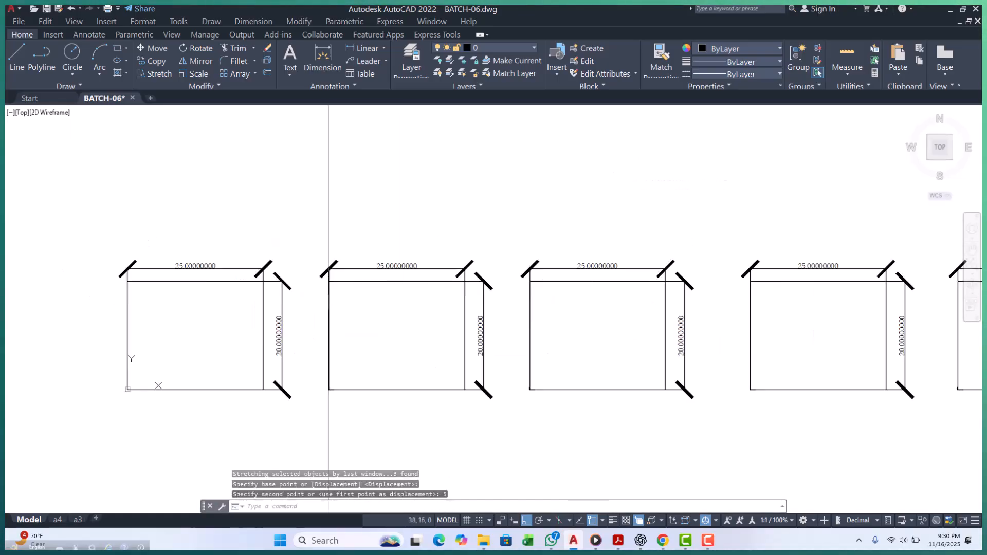
scroll(367, 288, down, 3)
scroll(281, 300, up, 6)
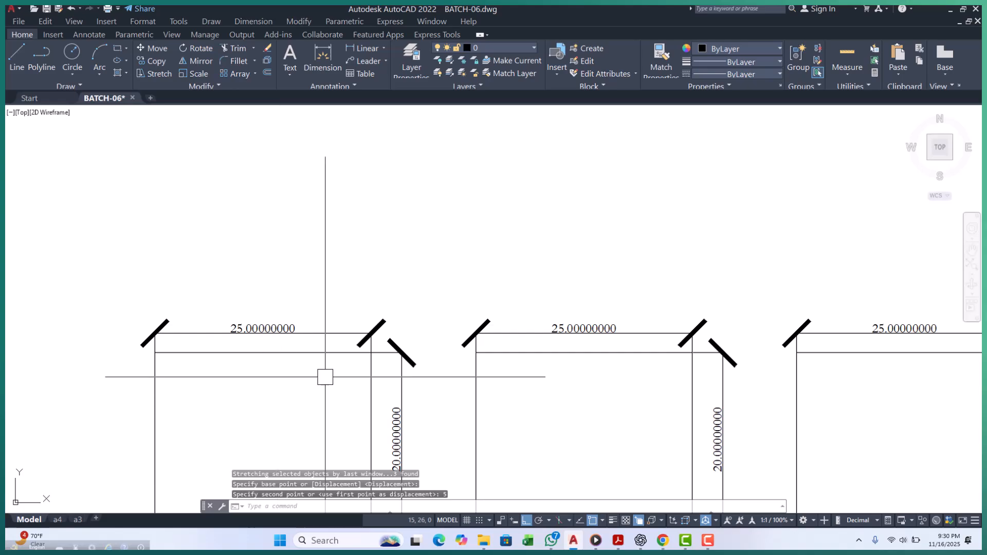
scroll(326, 375, down, 4)
click(916, 243)
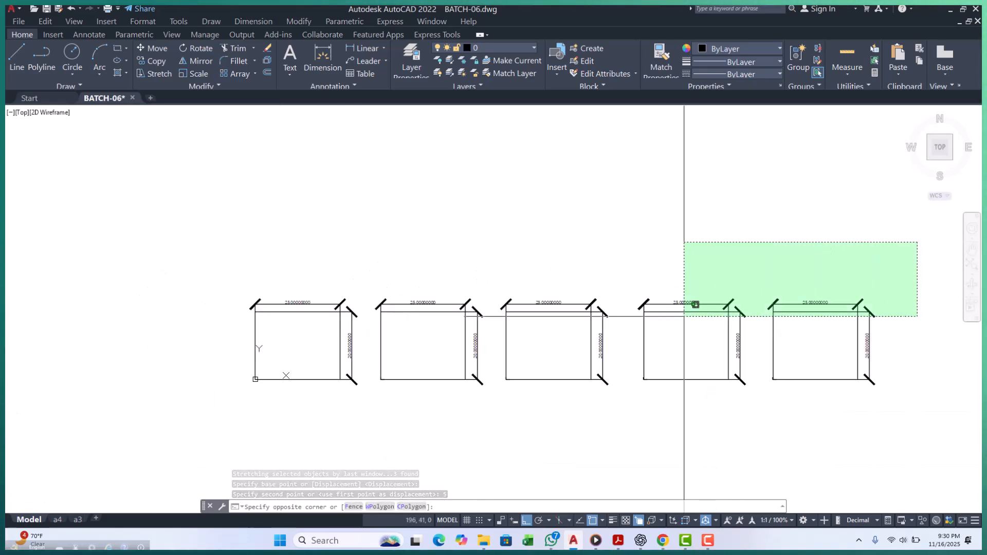
click(205, 335)
text(D)
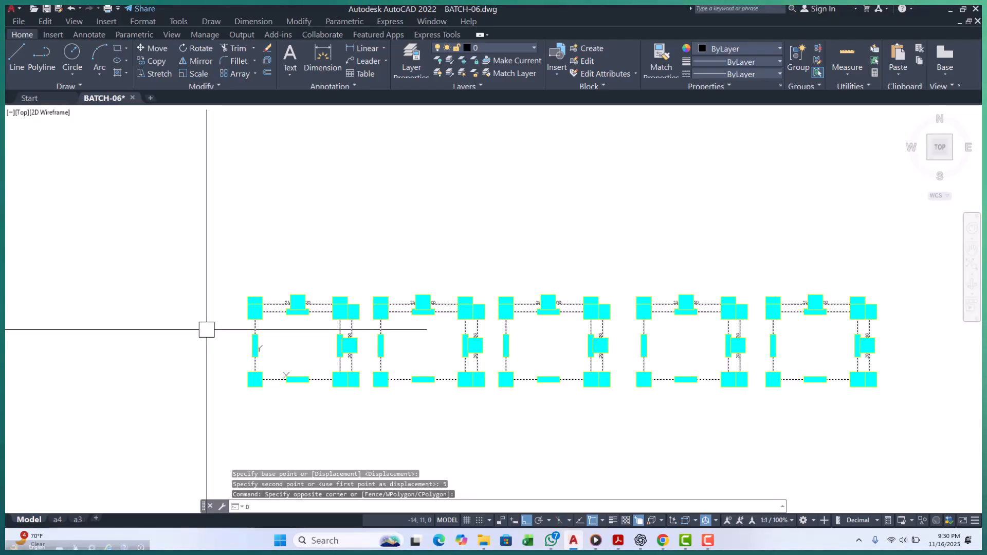
text(S)
key(Return)
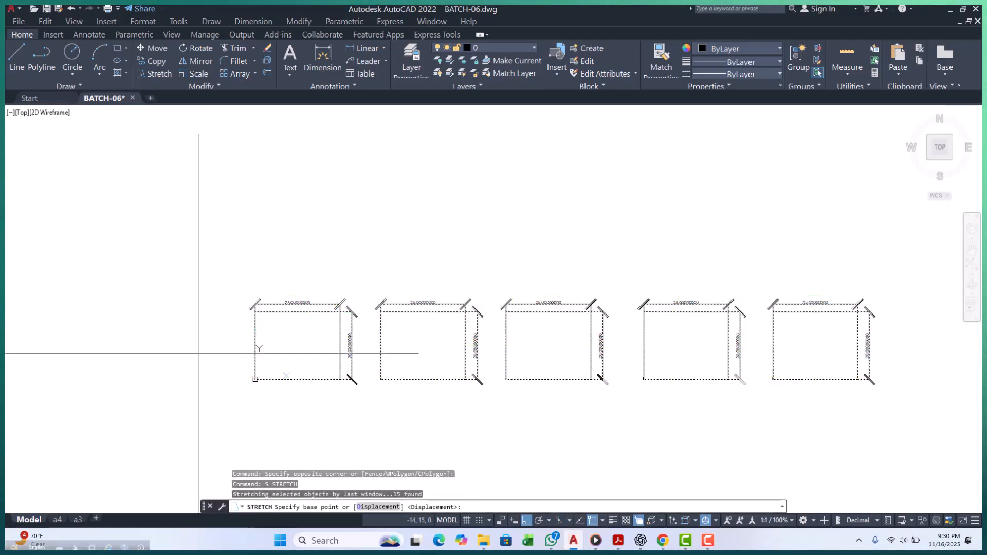
click(206, 329)
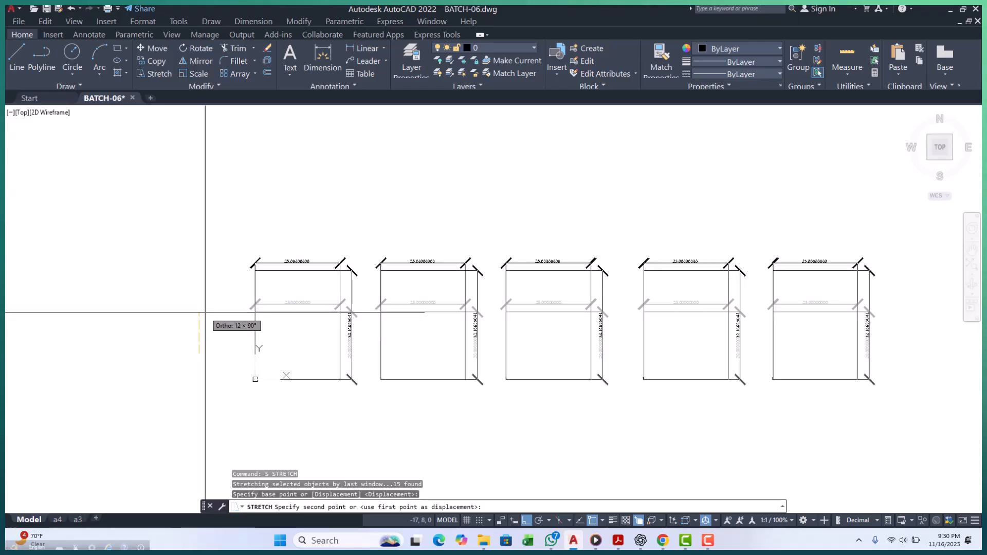
text(10)
key(Return)
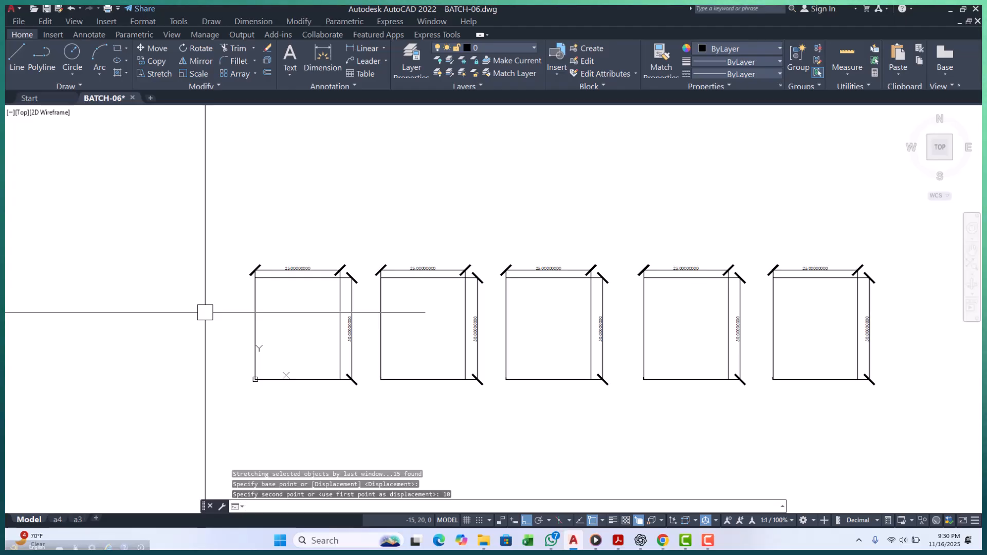
key(Escape)
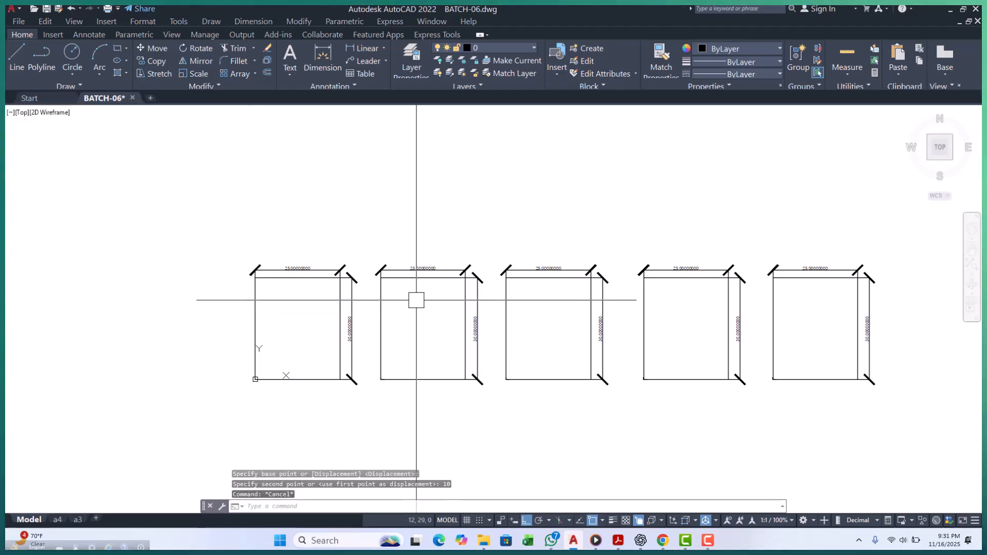
Examine the width and height dimensions across the row of five stretched rectangles.
middle_drag(416, 299, 364, 299)
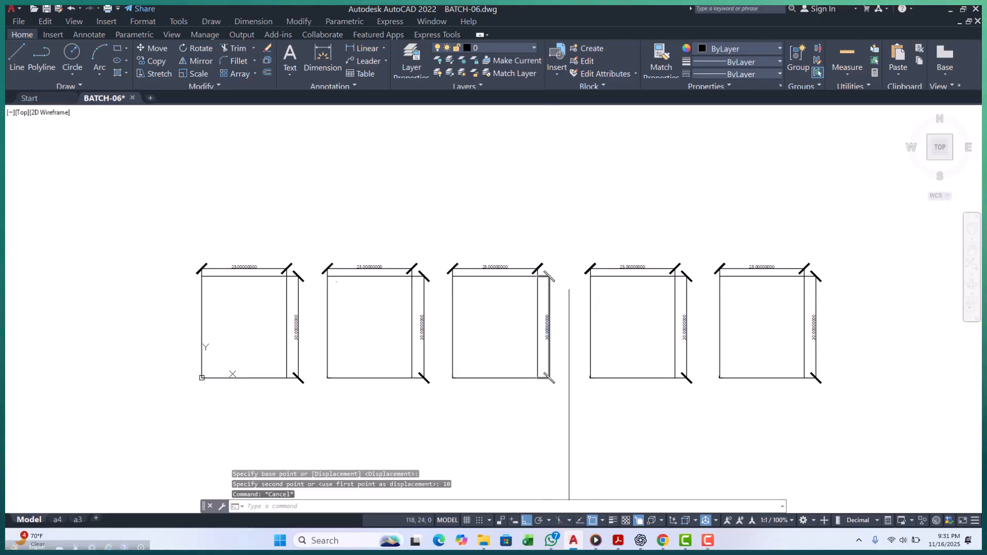
mouse_move(348, 287)
middle_down()
mouse_move(366, 347)
mouse_move(421, 384)
middle_up()
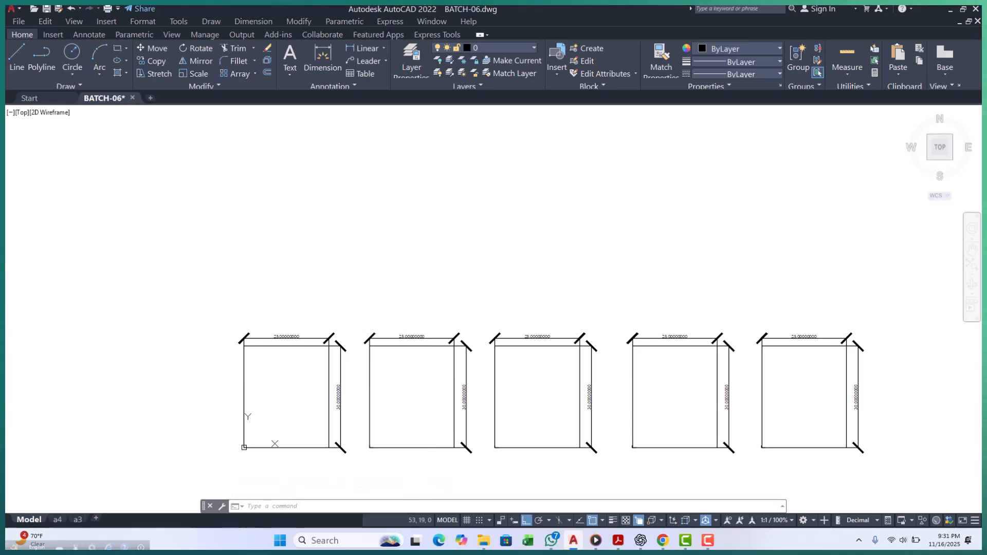
middle_drag(406, 355, 423, 365)
scroll(423, 366, down, 3)
scroll(398, 370, up, 2)
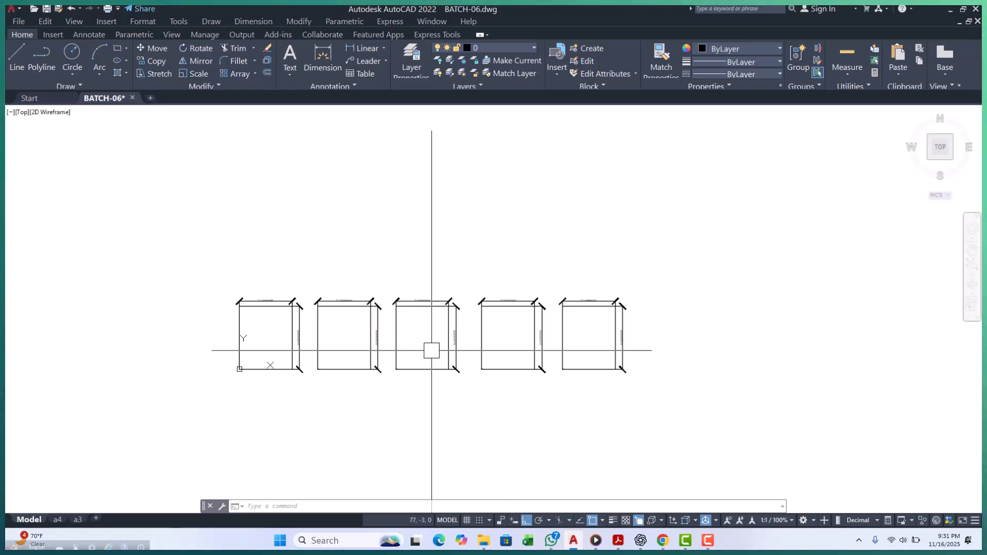
scroll(448, 341, up, 4)
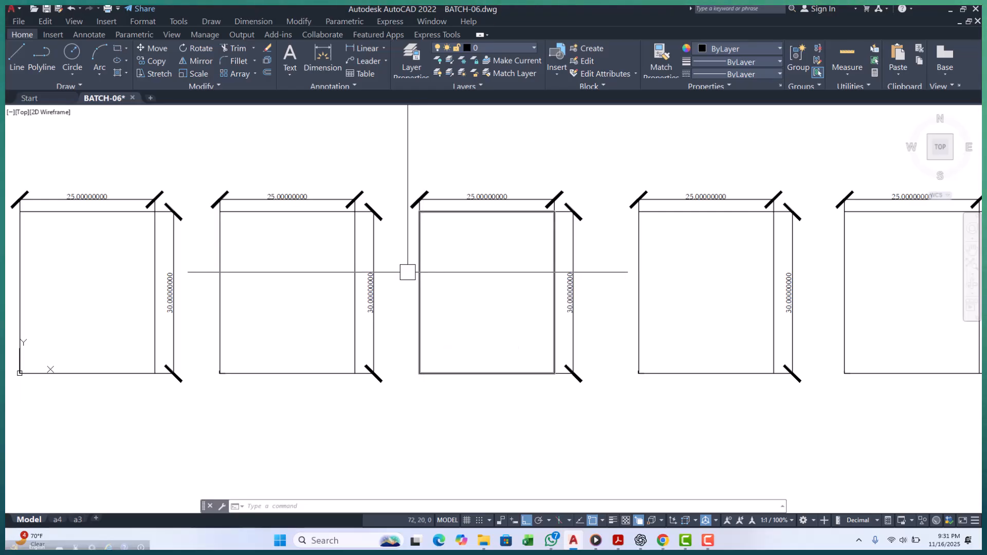
scroll(371, 261, down, 4)
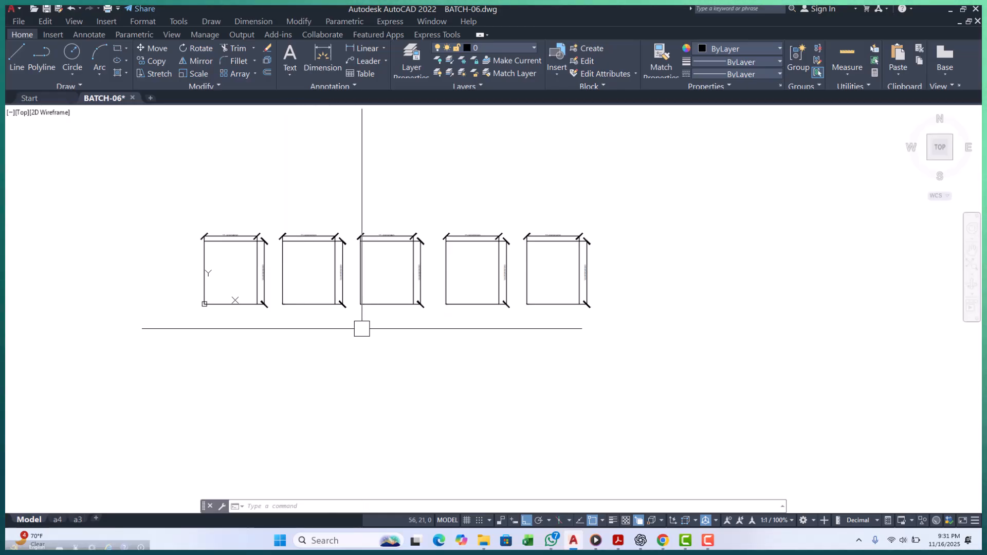
middle_drag(366, 285, 368, 351)
scroll(260, 283, up, 6)
key(Escape)
key(Escape)
key(Escape)
middle_drag(265, 282, 304, 321)
scroll(318, 329, down, 6)
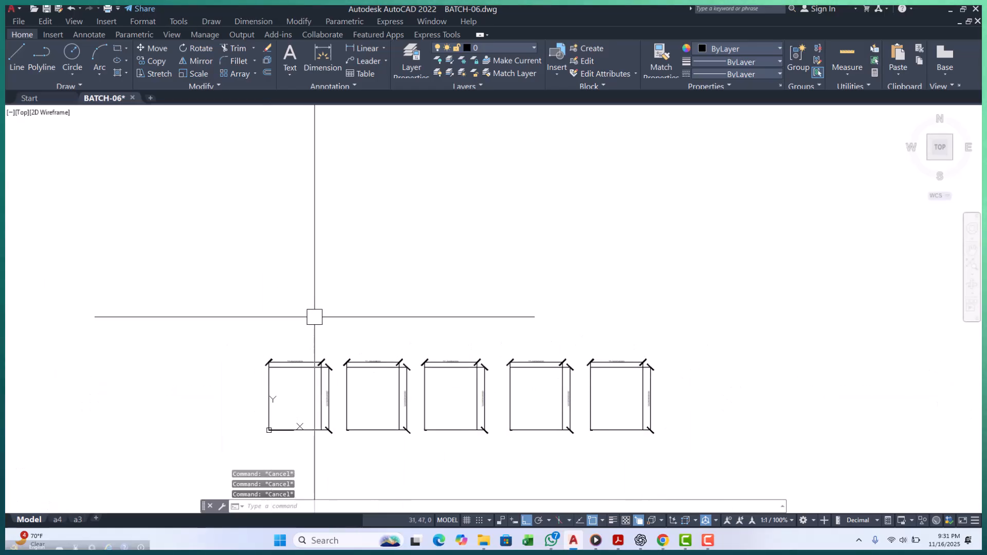
scroll(326, 367, up, 4)
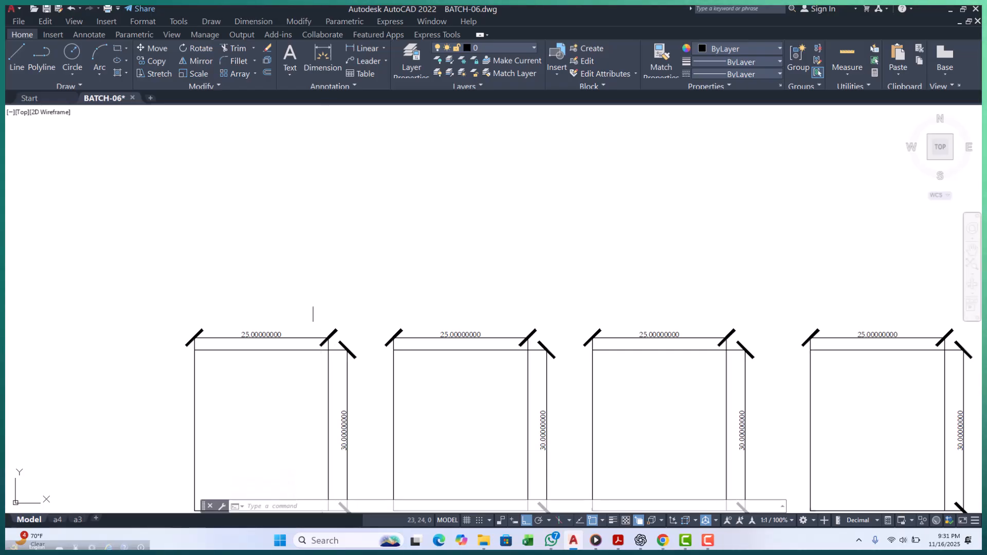
scroll(417, 249, down, 1)
scroll(264, 369, up, 4)
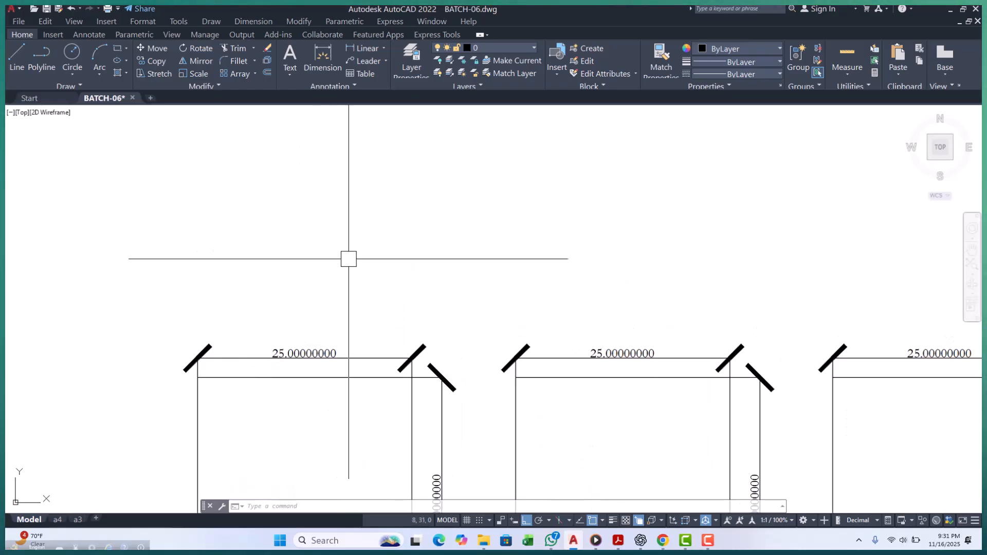
scroll(338, 301, down, 4)
key(Escape)
key(Escape)
key(Escape)
scroll(302, 355, up, 2)
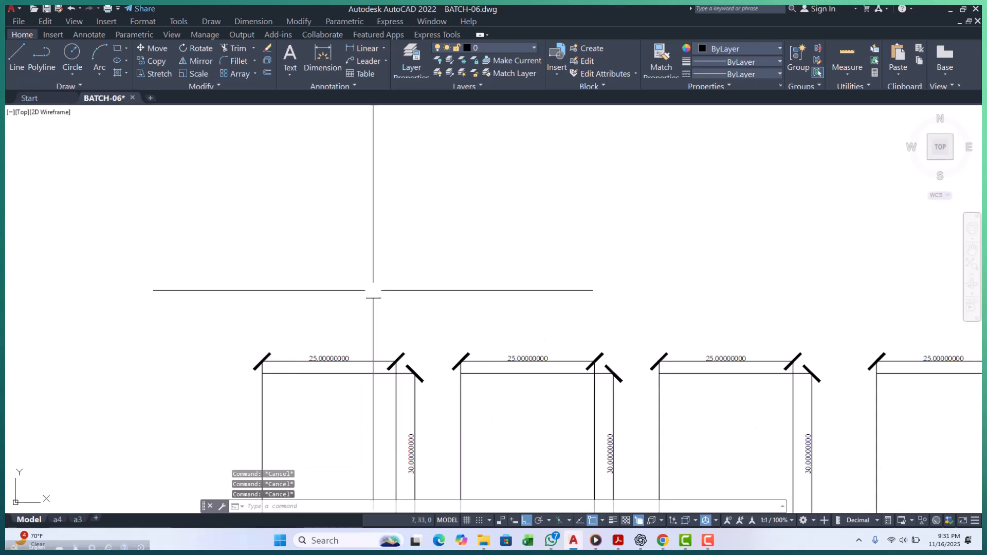
middle_drag(331, 316, 344, 330)
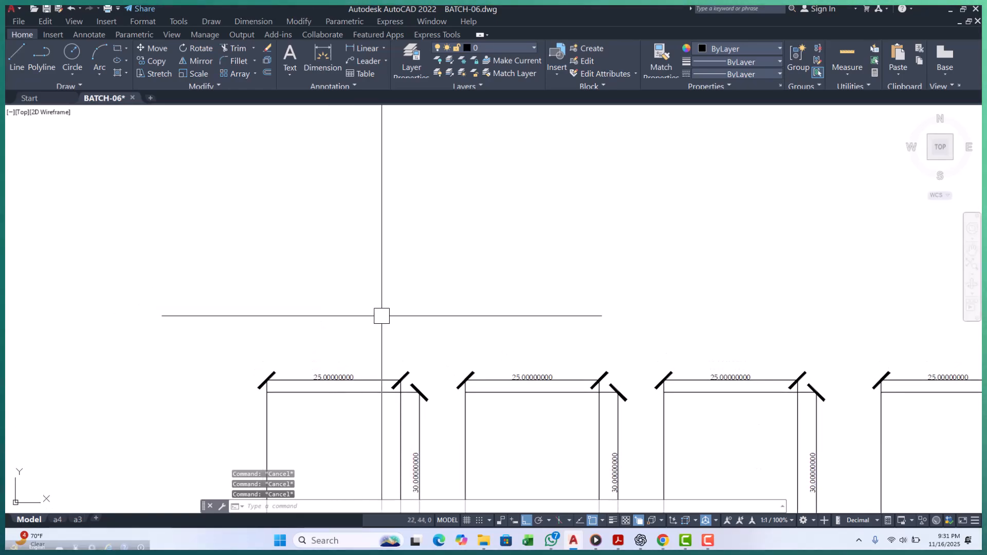
scroll(382, 316, down, 4)
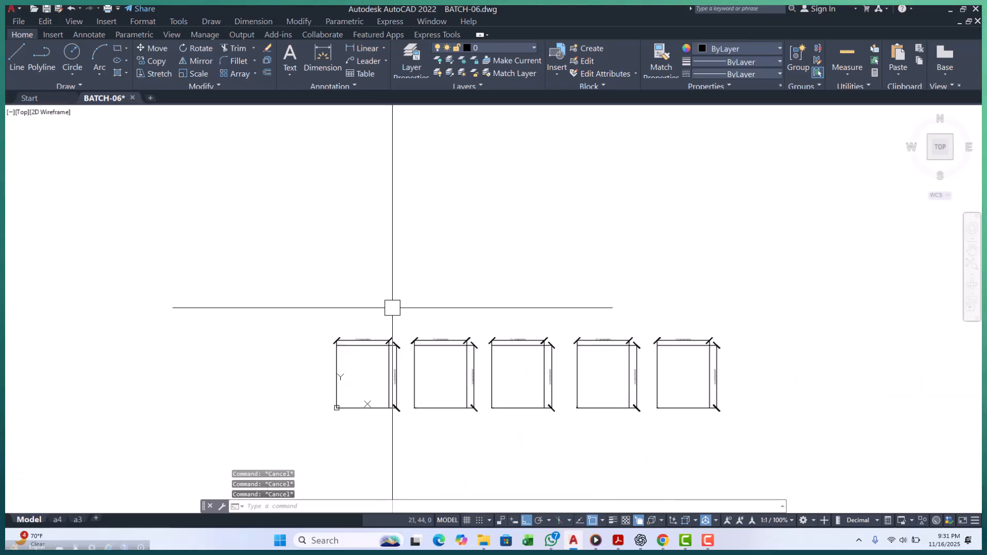
scroll(386, 323, up, 2)
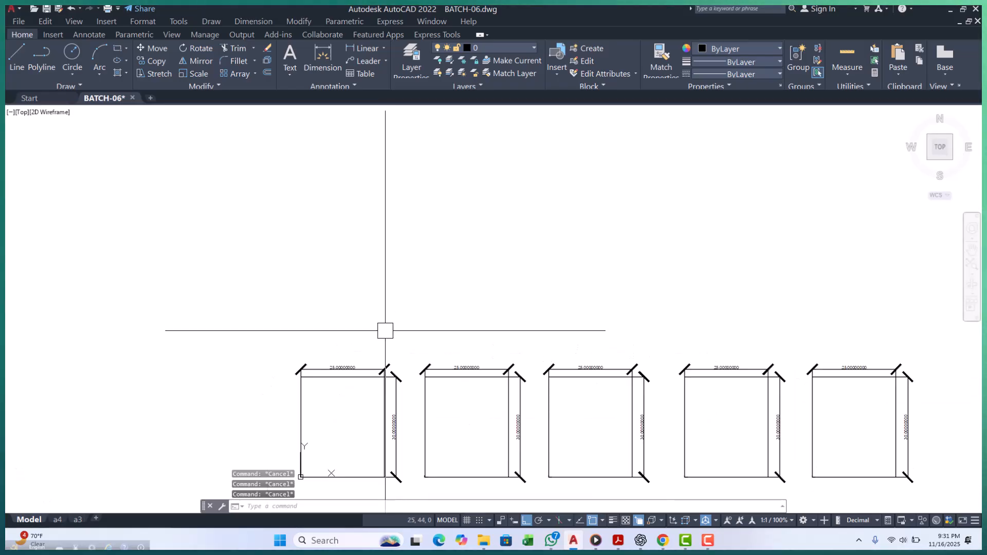
scroll(389, 310, down, 2)
scroll(383, 324, up, 2)
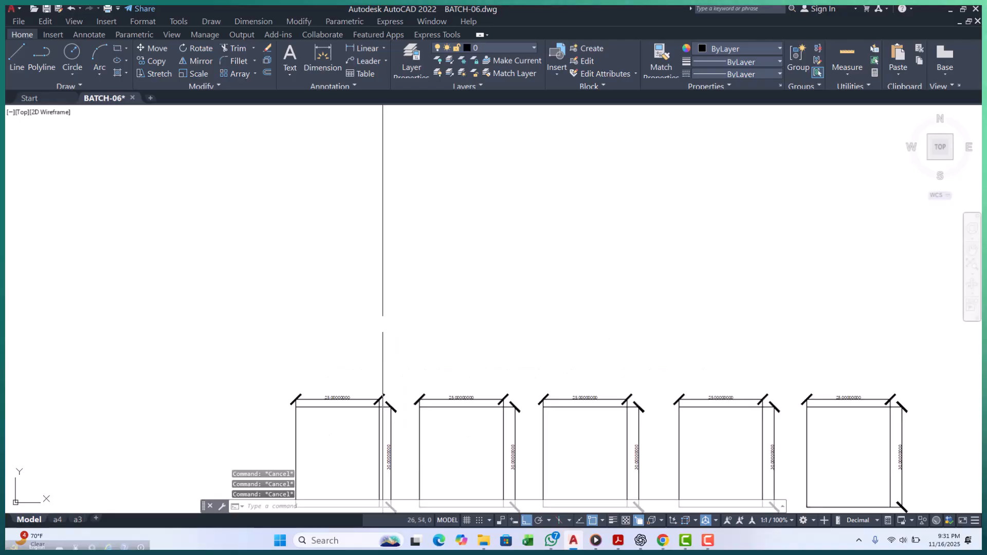
scroll(360, 278, down, 3)
scroll(352, 318, up, 4)
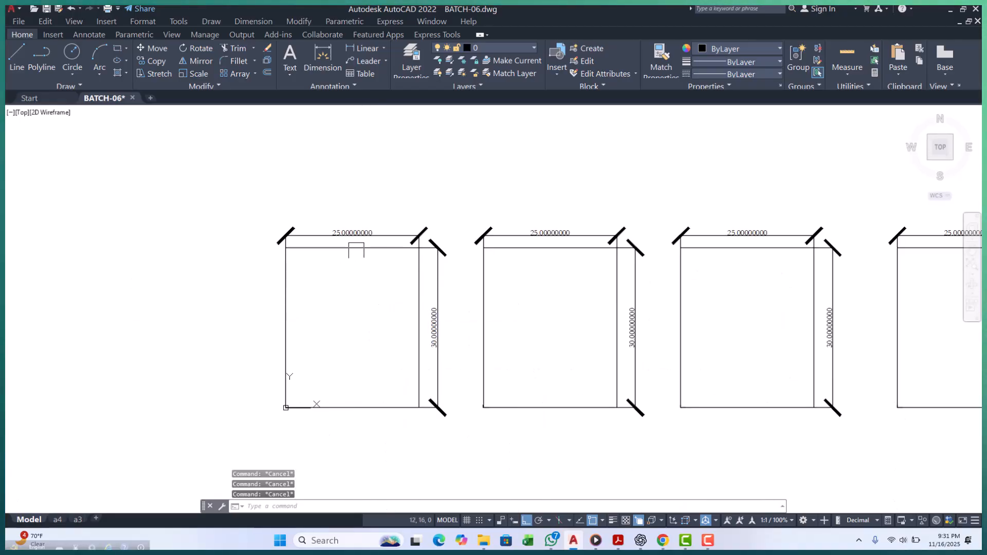
Copy the first rectangle, without its dimensions, about 55 units straight up into the empty area above the row.
click(356, 251)
scroll(362, 380, down, 2)
text(c)
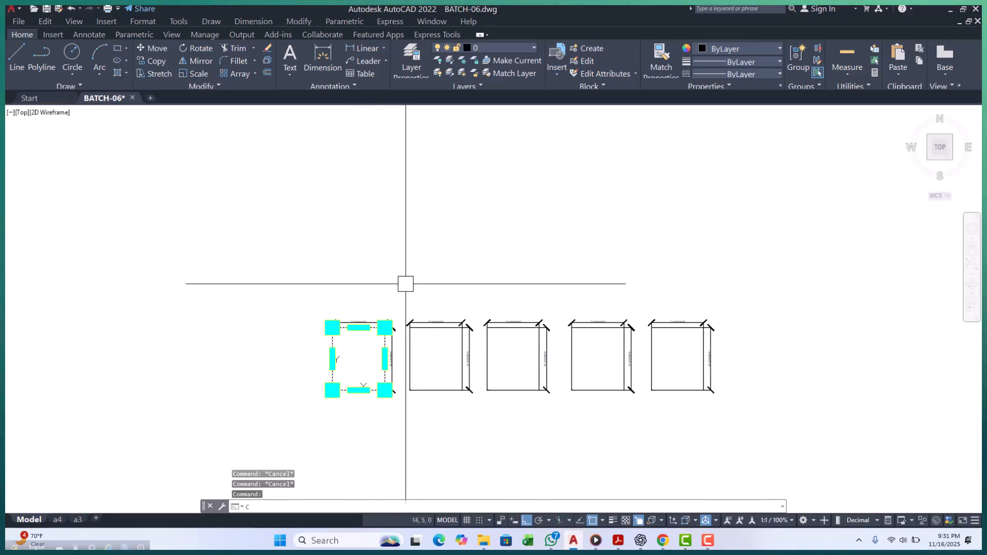
text(o)
key(Return)
click(419, 306)
scroll(424, 293, down, 2)
click(438, 230)
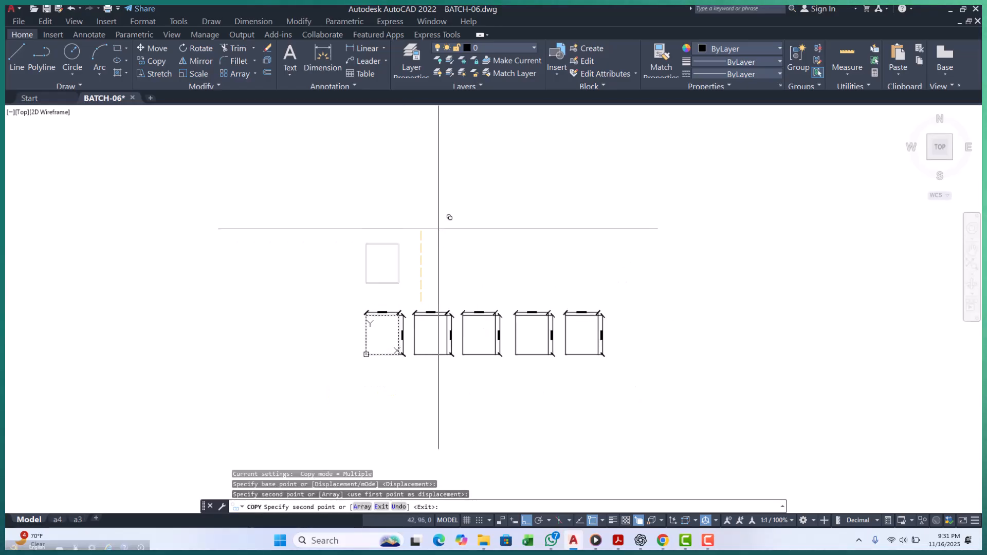
key(Escape)
key(Escape)
key(Escape)
scroll(378, 234, up, 5)
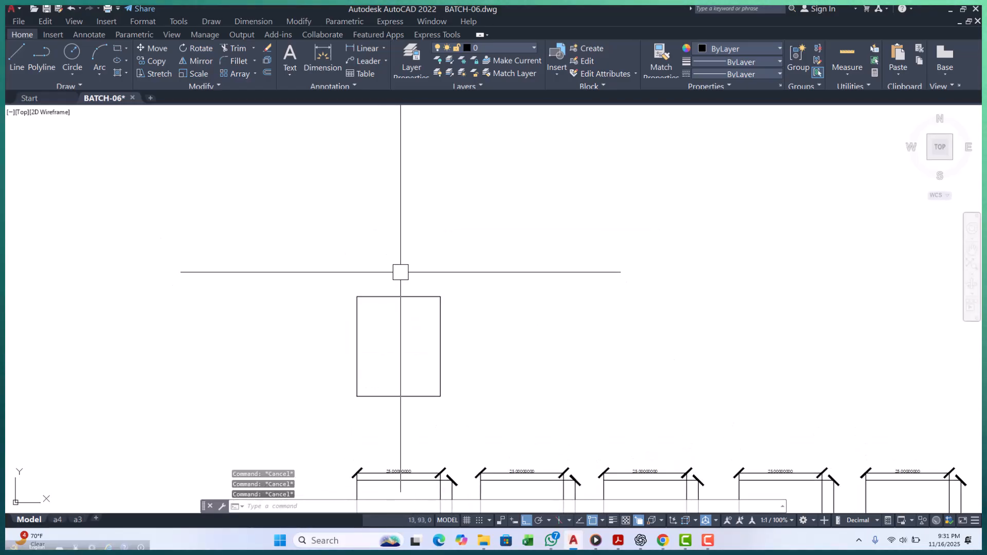
Draw a horizontal polyline 30 units long to the right from the copied rectangle's top-left corner.
text(PLINE Specify start point:)
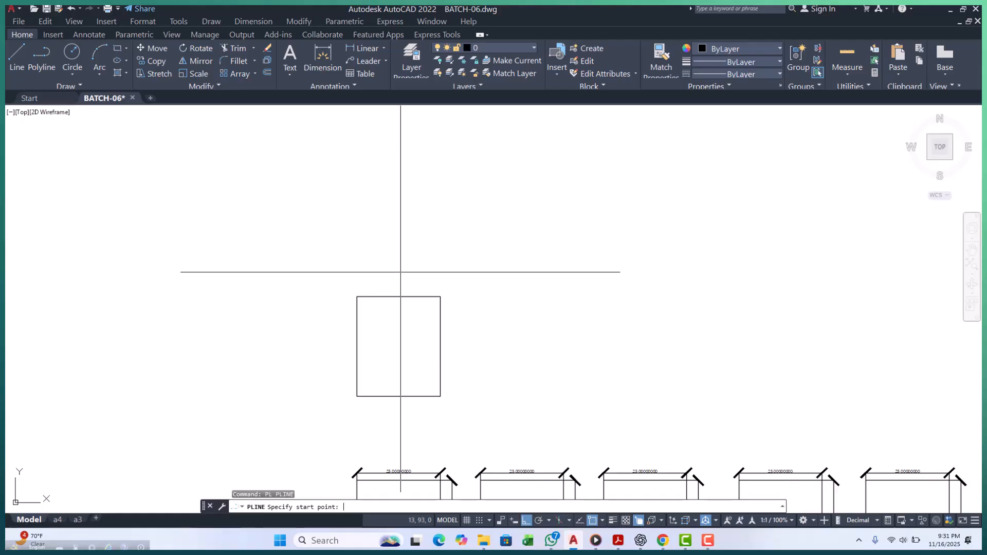
scroll(355, 287, up, 2)
click(359, 301)
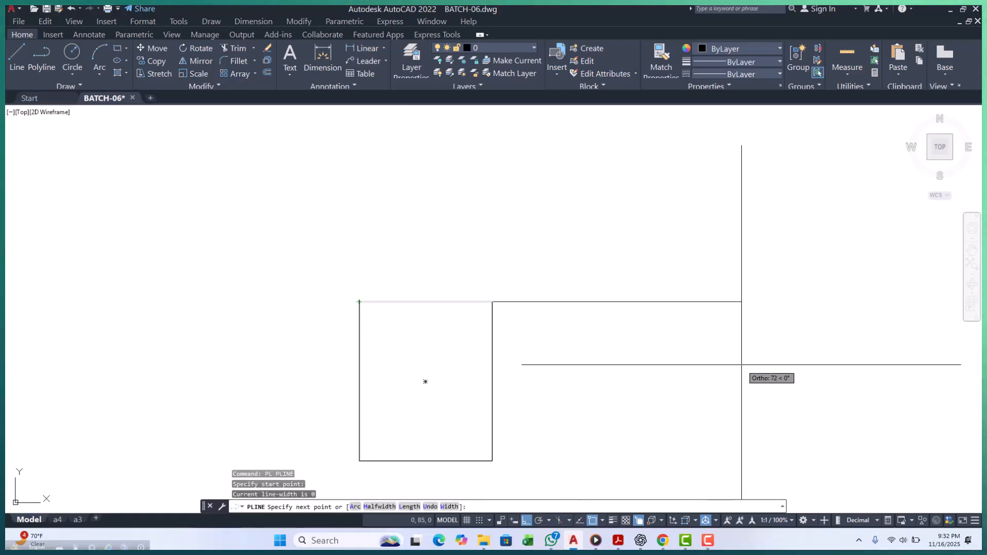
text(30)
key(Return)
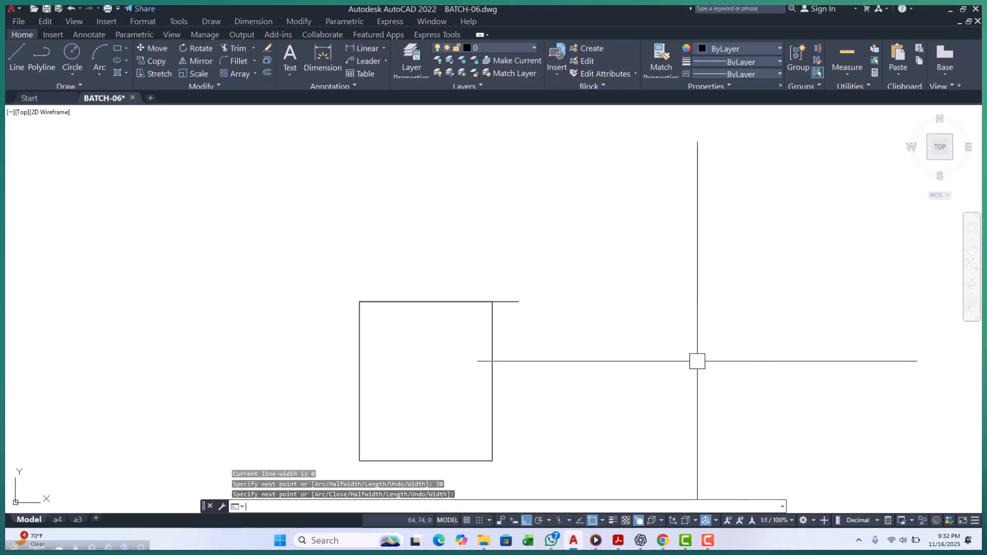
scroll(496, 293, up, 3)
key(Return)
Move the 30-unit line straight up so it sits a short distance above the copied rectangle.
click(535, 316)
text(m)
key(Return)
click(659, 392)
scroll(502, 297, down, 3)
key(Escape)
key(Escape)
key(Escape)
scroll(336, 278, up, 4)
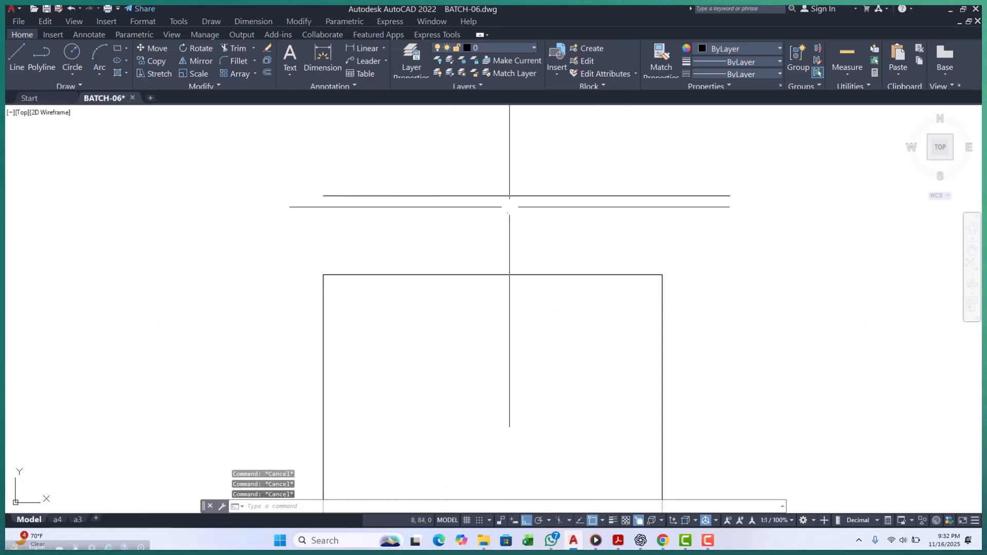
click(323, 324)
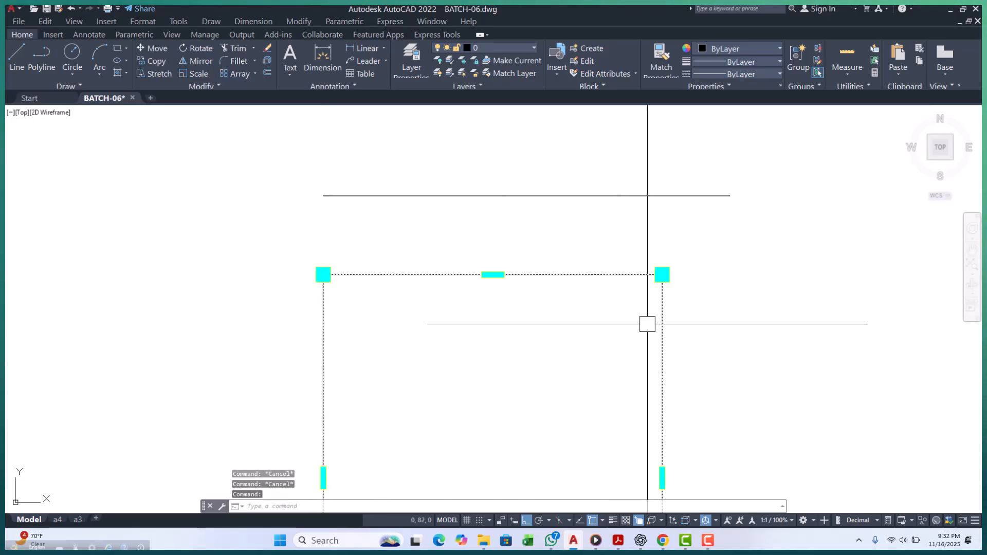
key(Escape)
scroll(613, 307, down, 3)
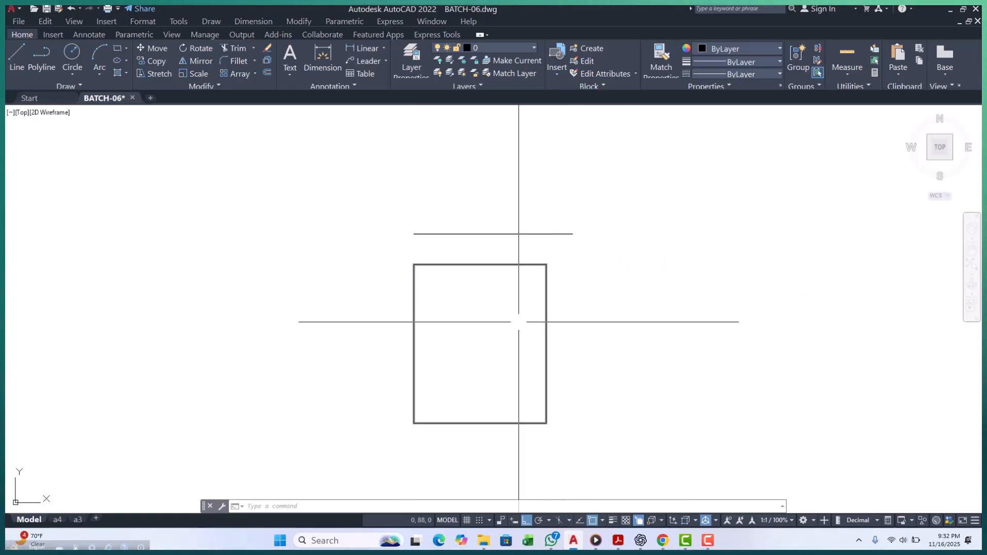
click(546, 308)
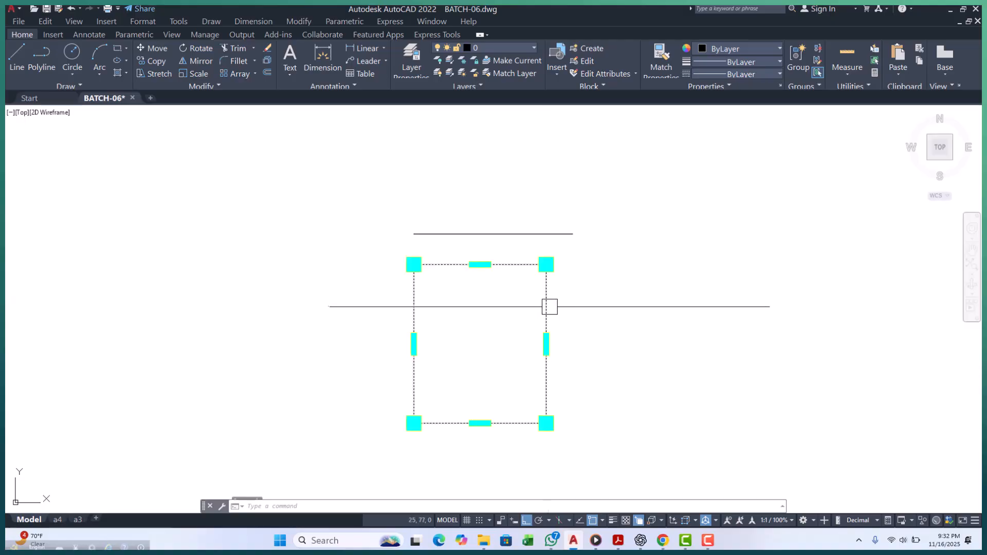
key(Escape)
key(Escape)
key(Escape)
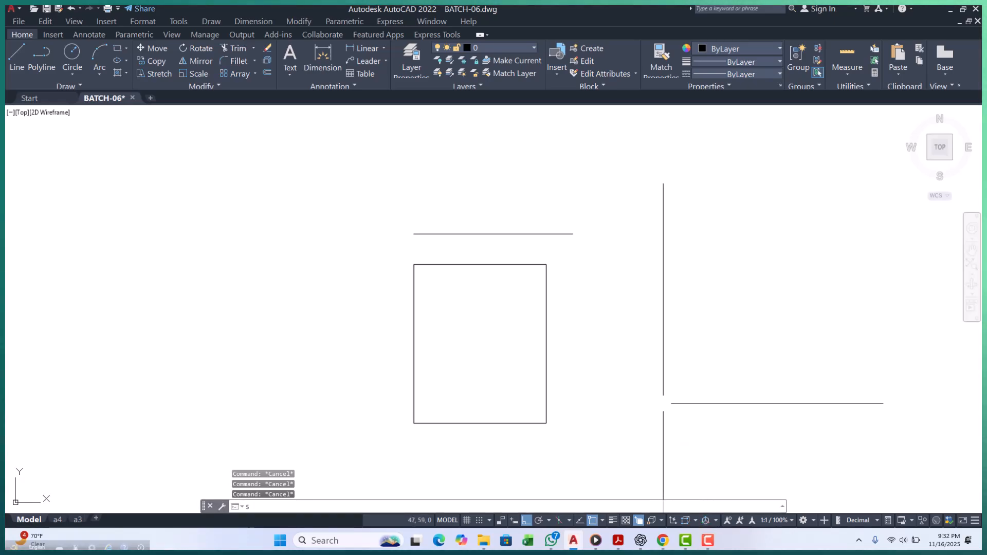
text(c)
key(Return)
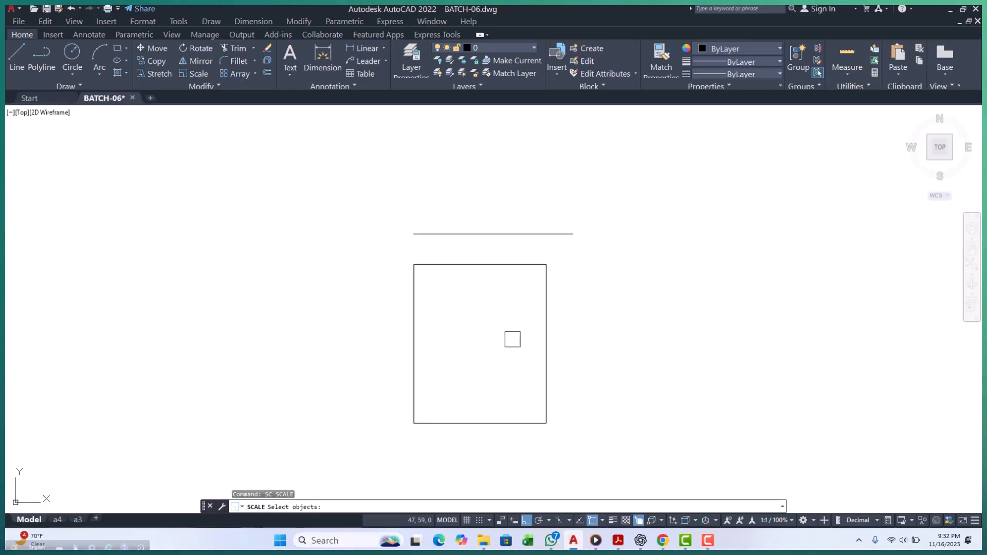
click(543, 327)
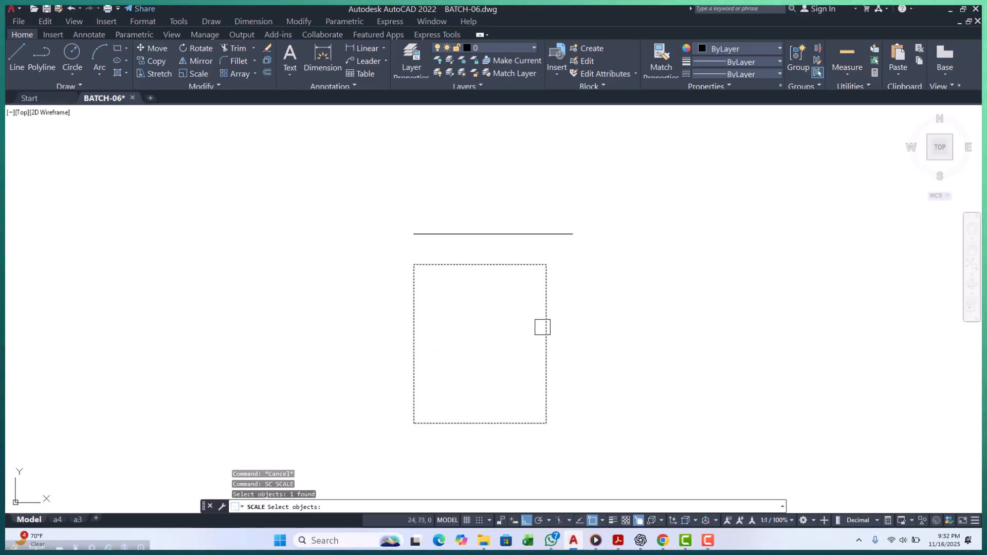
key(Return)
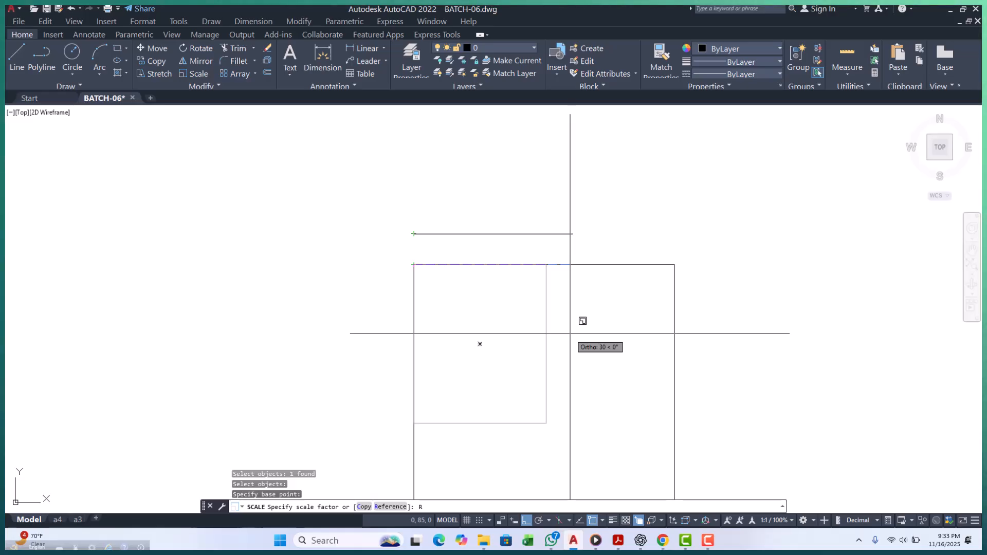
key(Return)
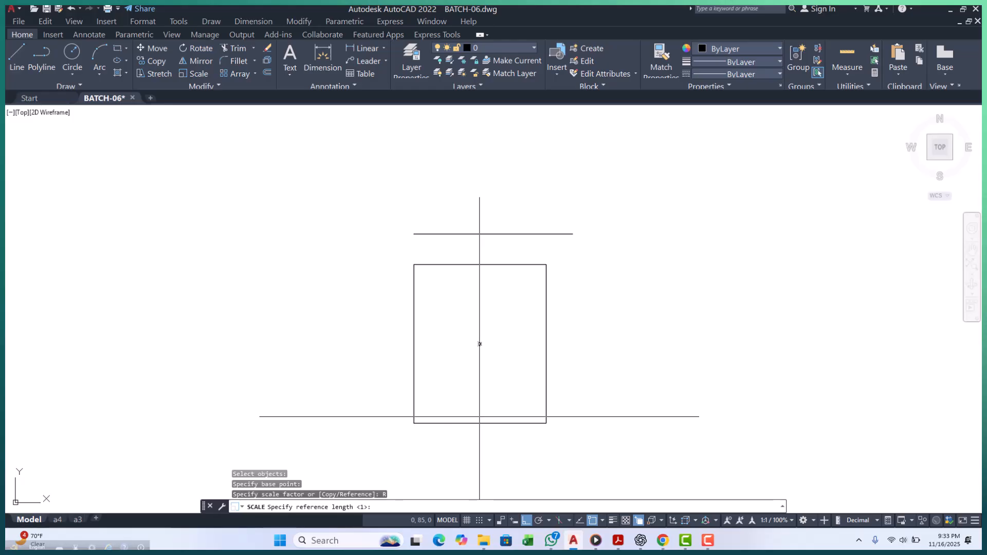
scroll(443, 232, up, 2)
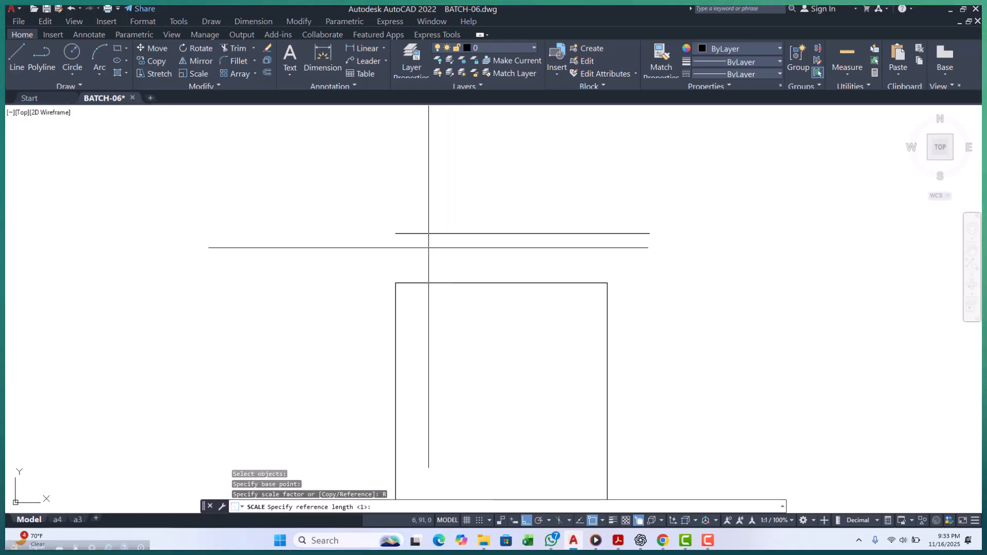
click(395, 234)
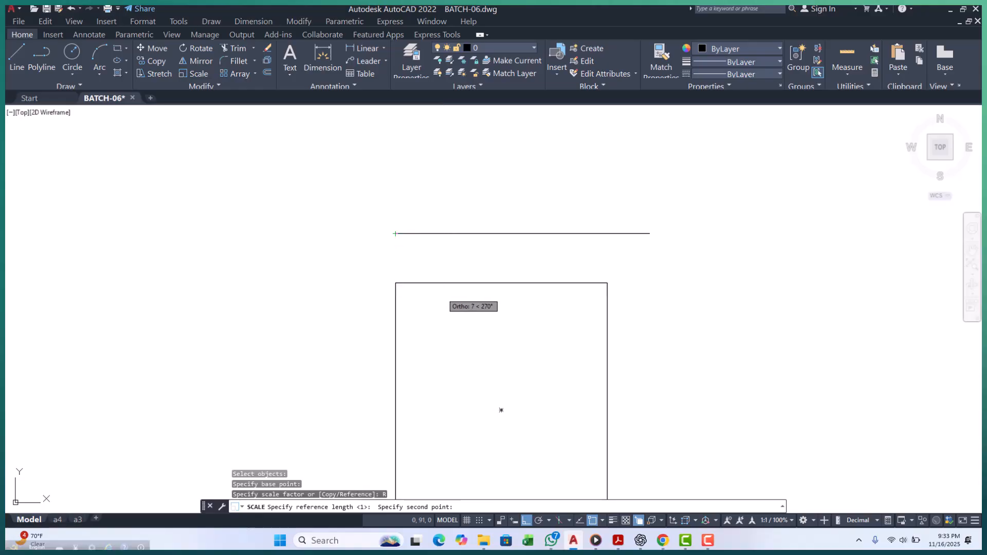
key(Escape)
key(Escape)
Move the copied rectangle straight up so its top-left corner meets the left end of the 30-unit line.
click(439, 284)
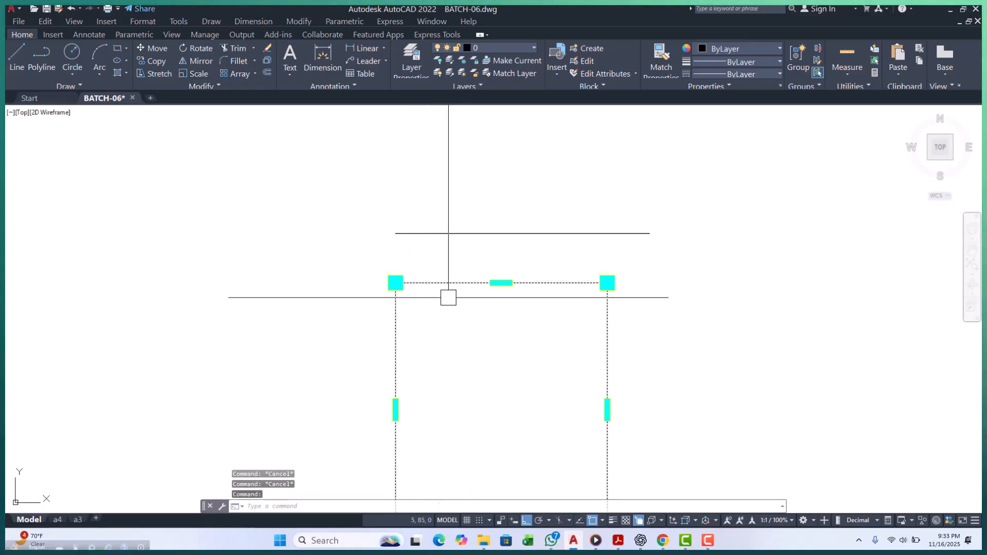
text(m)
key(Return)
click(395, 283)
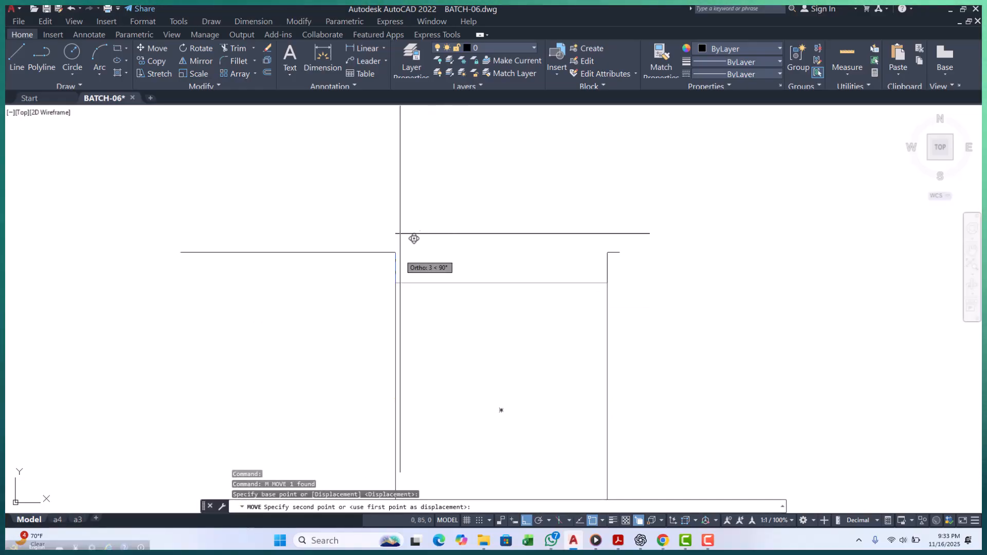
click(399, 233)
key(Escape)
middle_drag(623, 253, 611, 294)
key(Escape)
click(597, 301)
key(Escape)
Scale the copied rectangle by reference from its top-left corner, using its top edge as reference length and the line's right end as new length.
text(sc)
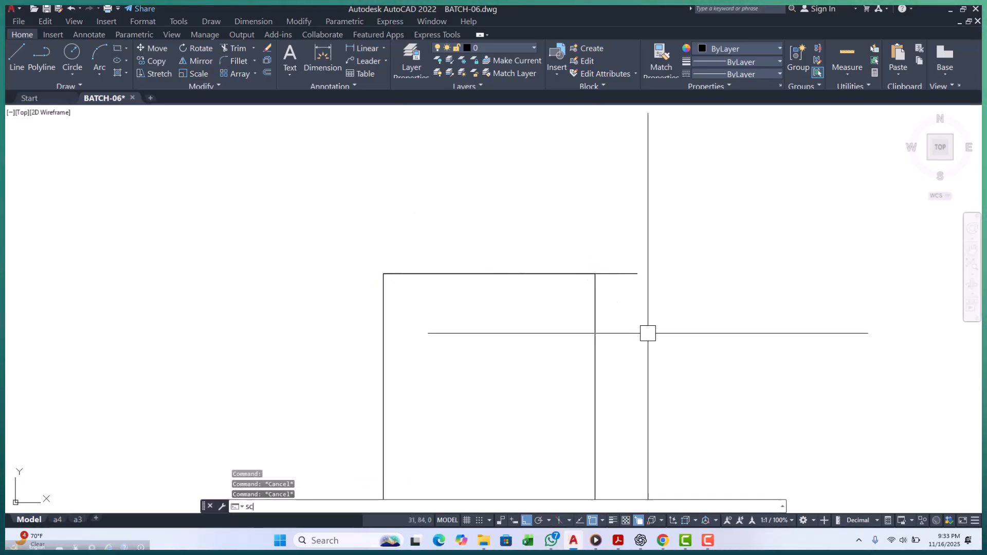
key(Return)
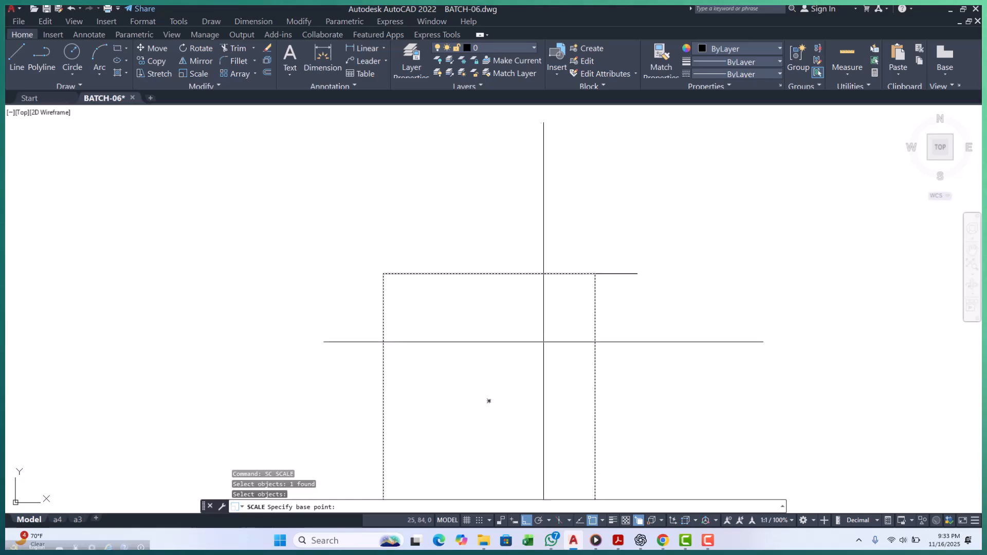
click(383, 273)
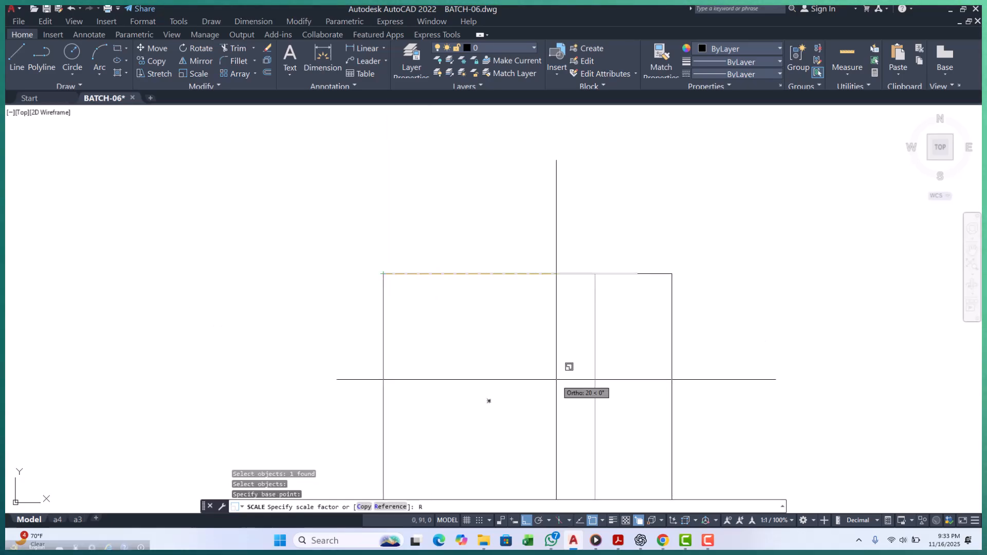
text(R)
key(Return)
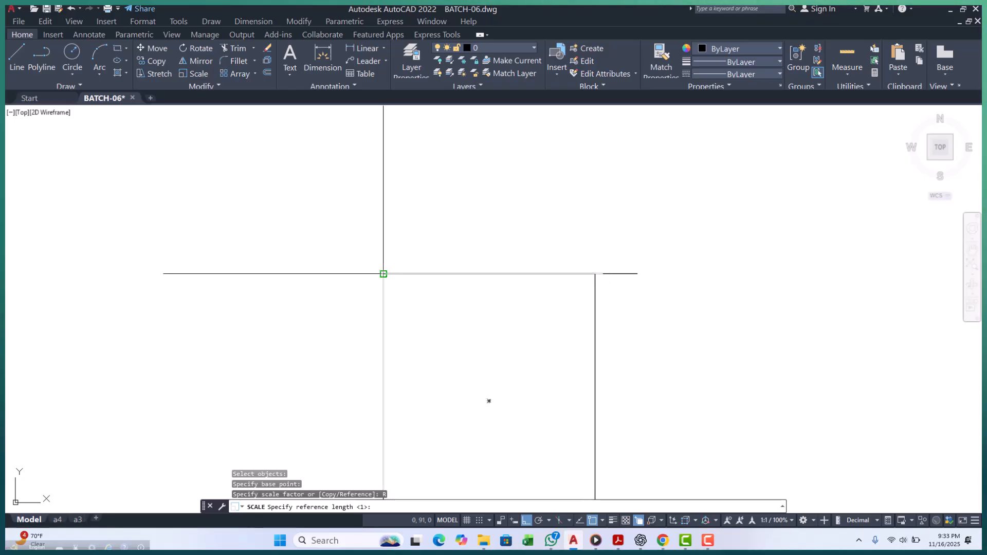
click(383, 274)
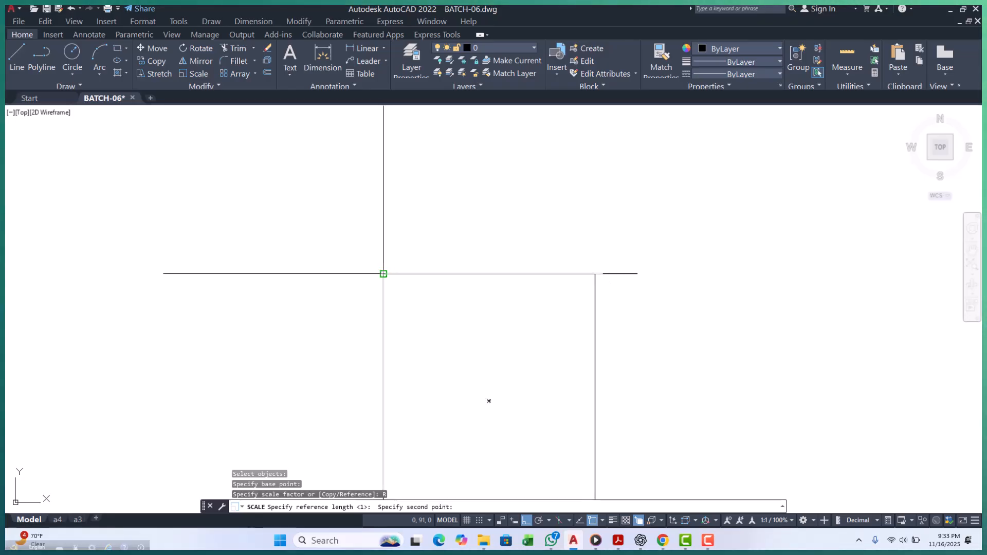
click(595, 274)
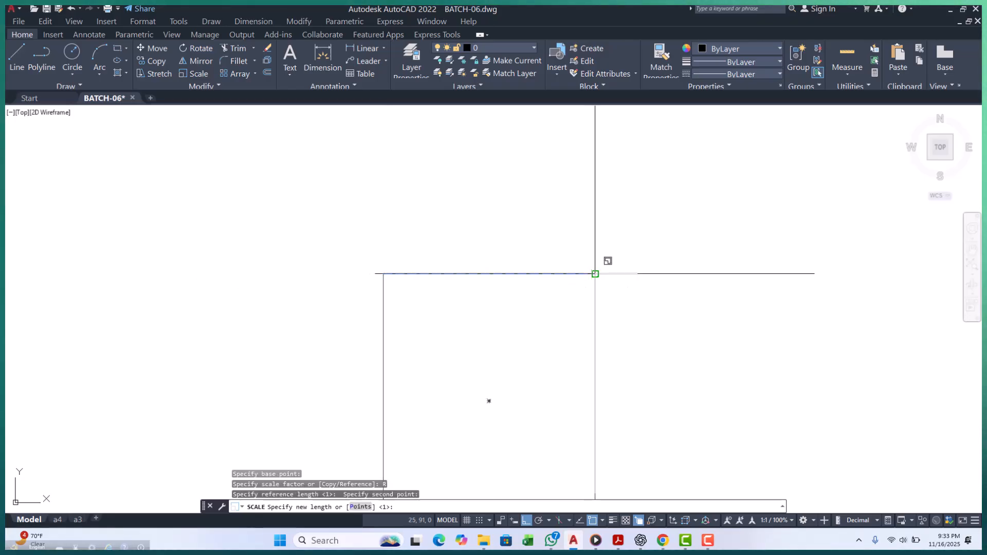
click(637, 273)
scroll(569, 220, down, 4)
scroll(591, 262, up, 2)
click(593, 268)
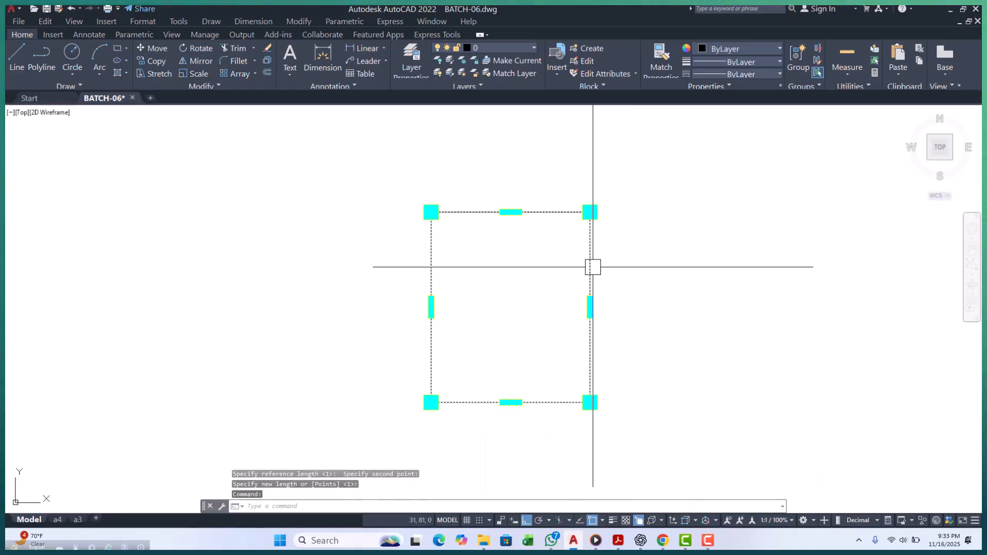
key(Escape)
key(Escape)
key(Escape)
Add a second linear width dimension to the row's first rectangle, just above its existing width dimension.
middle_drag(593, 243, 540, 194)
scroll(527, 206, down, 2)
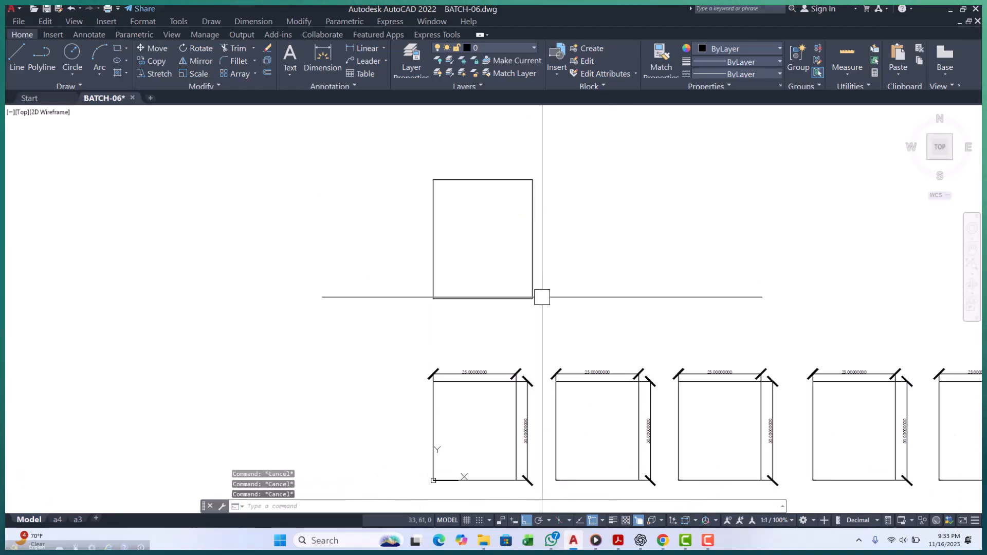
text(dli)
key(Return)
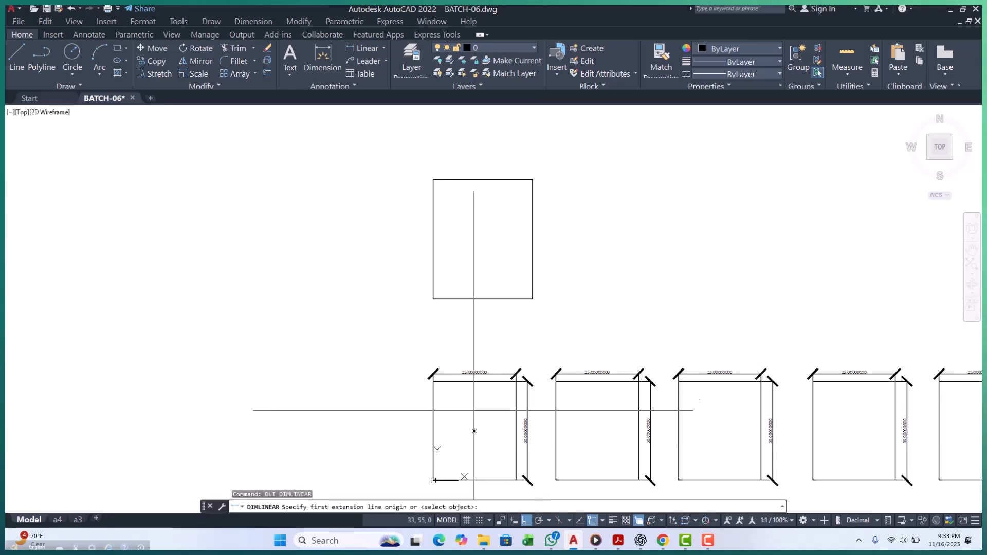
scroll(454, 399, up, 4)
click(404, 338)
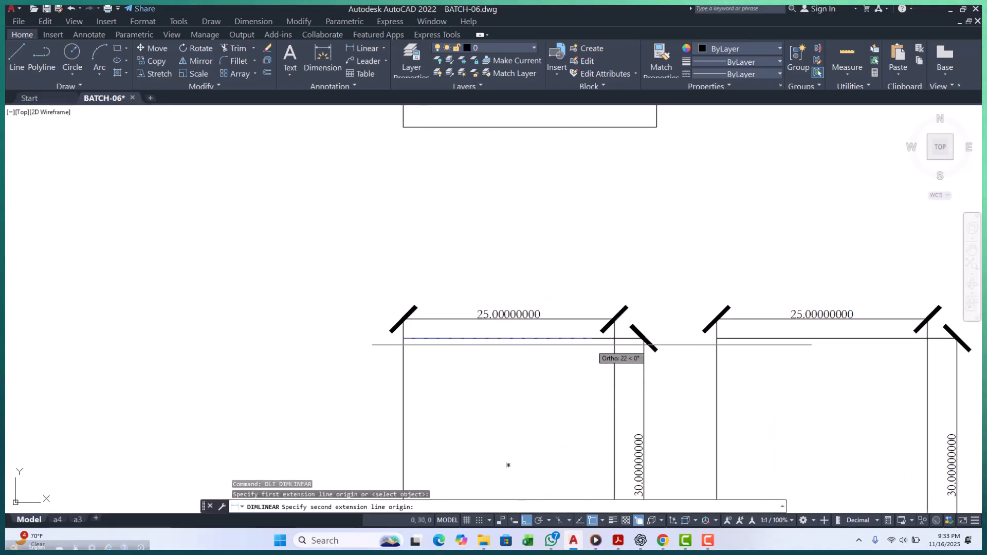
click(614, 338)
scroll(542, 319, down, 3)
scroll(501, 238, up, 3)
Dimension the scaled rectangle's width below its bottom edge and its height beside its right edge.
key(Return)
click(439, 421)
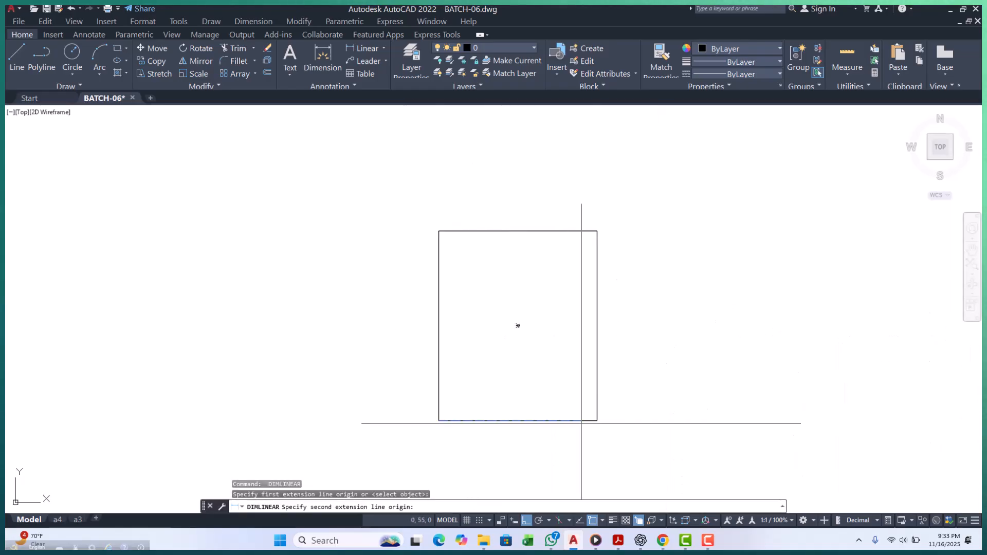
click(596, 421)
click(583, 452)
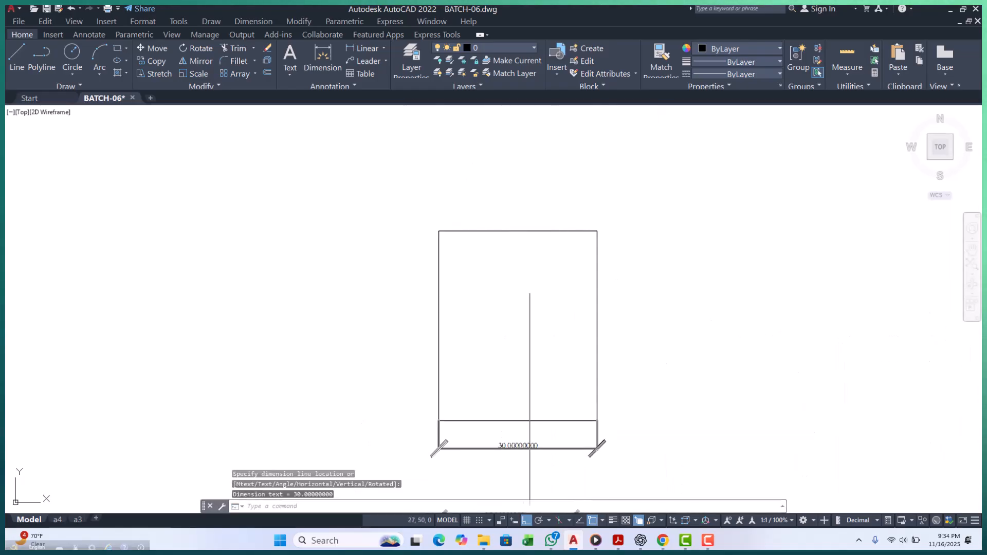
scroll(551, 292, down, 2)
key(Return)
click(569, 250)
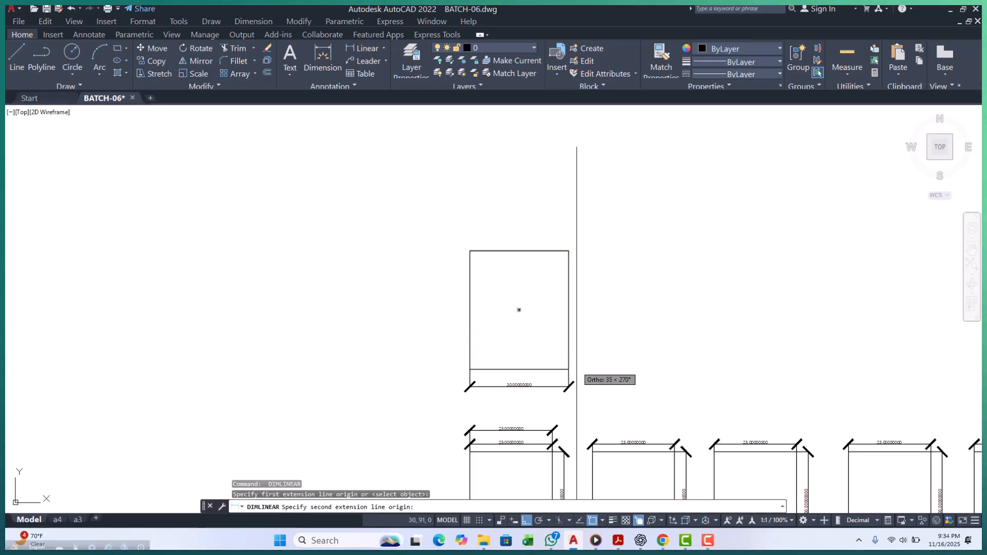
click(568, 369)
scroll(606, 335, up, 5)
scroll(605, 337, down, 5)
scroll(531, 346, up, 4)
scroll(539, 375, down, 3)
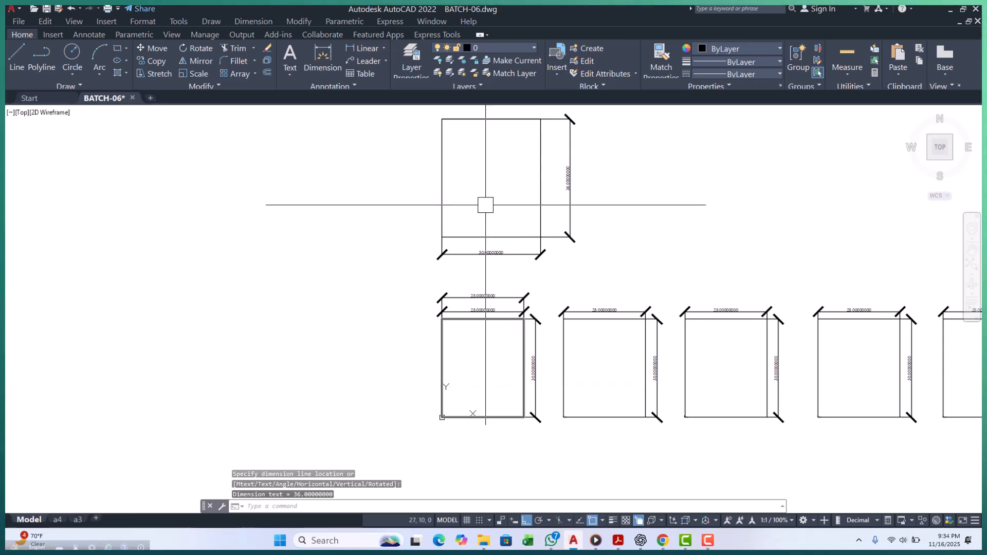
Delete the 30-unit line lying on the scaled rectangle's top edge.
middle_drag(500, 148, 489, 257)
scroll(447, 212, up, 2)
key(Escape)
key(Escape)
click(382, 201)
click(651, 321)
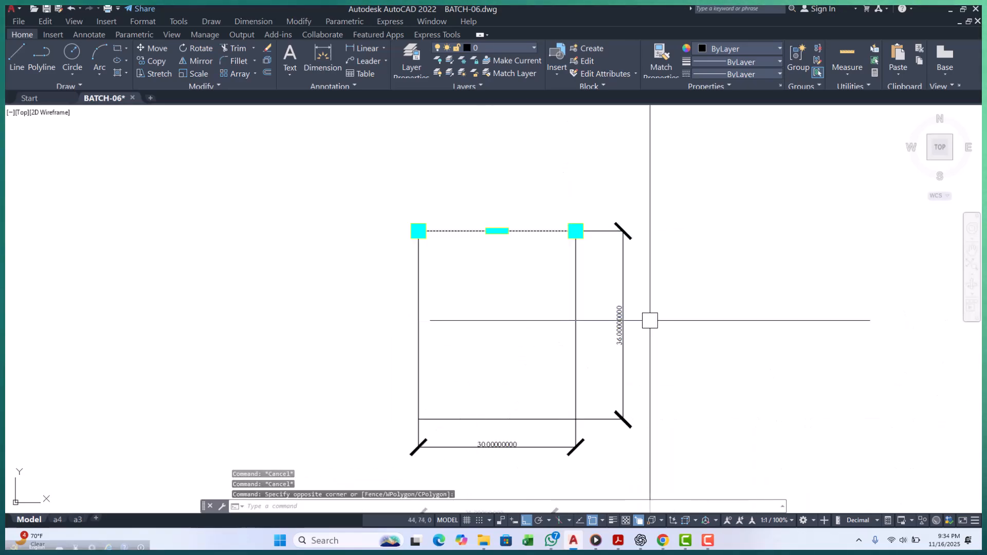
key(Delete)
scroll(412, 349, down, 6)
middle_drag(480, 307, 445, 313)
key(Escape)
key(Escape)
Copy the scaled rectangle, without its dimensions, about 75 units straight to the right.
scroll(468, 354, up, 2)
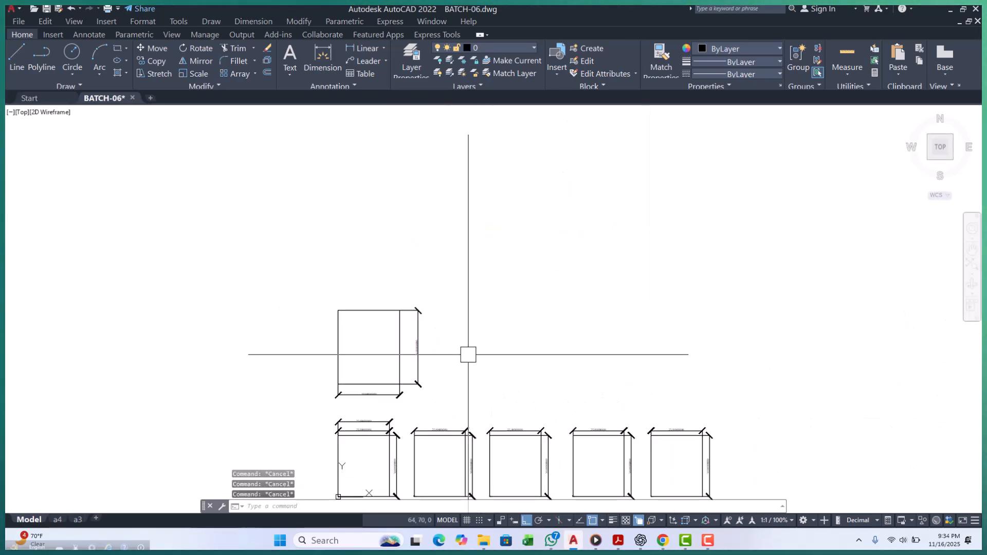
click(399, 355)
text(cp)
key(Return)
click(459, 348)
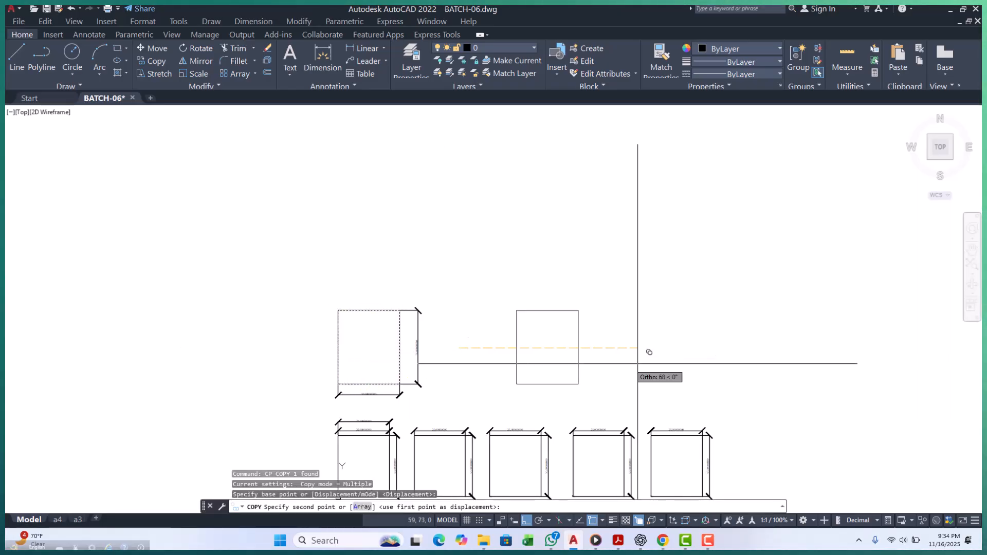
click(613, 359)
key(Escape)
key(Escape)
scroll(524, 309, up, 6)
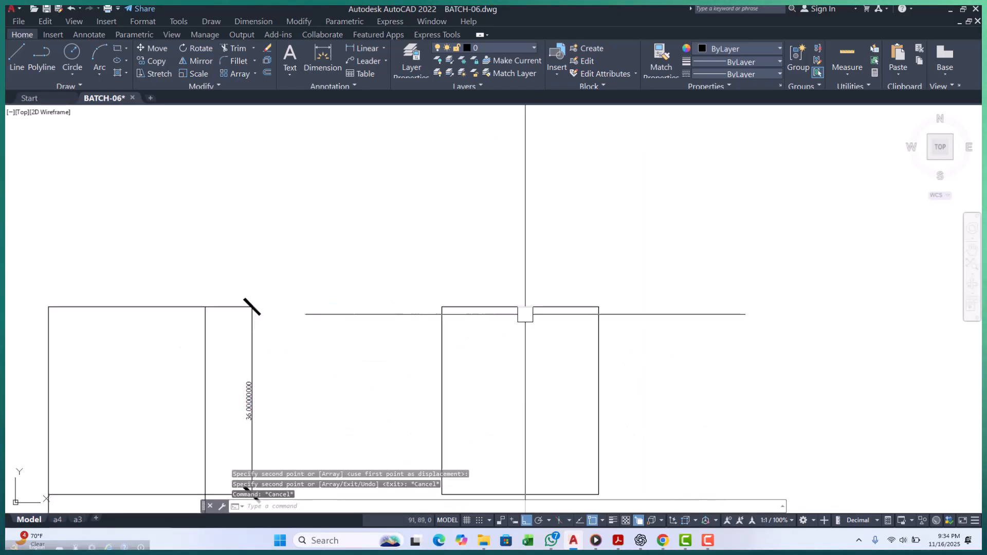
click(453, 302)
key(Escape)
scroll(462, 329, down, 4)
key(Return)
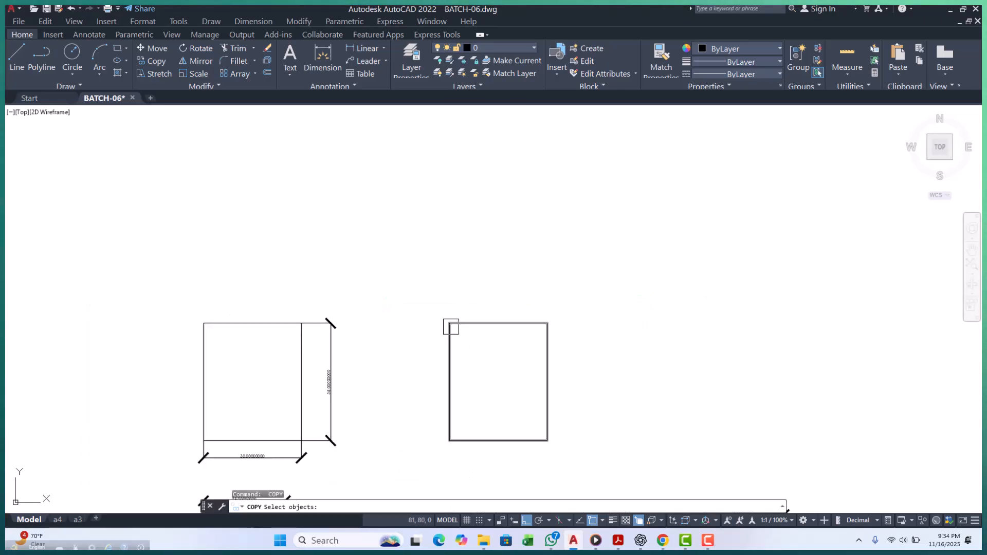
key(Escape)
key(Escape)
Add a linear width dimension just above the top edge of the new rectangle copy.
text(DLI)
key(Return)
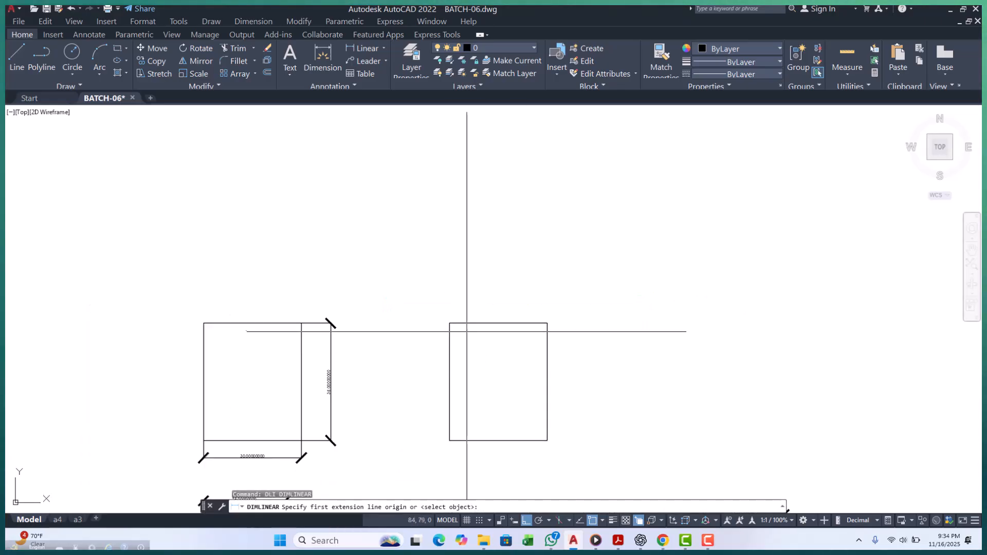
click(449, 323)
click(547, 322)
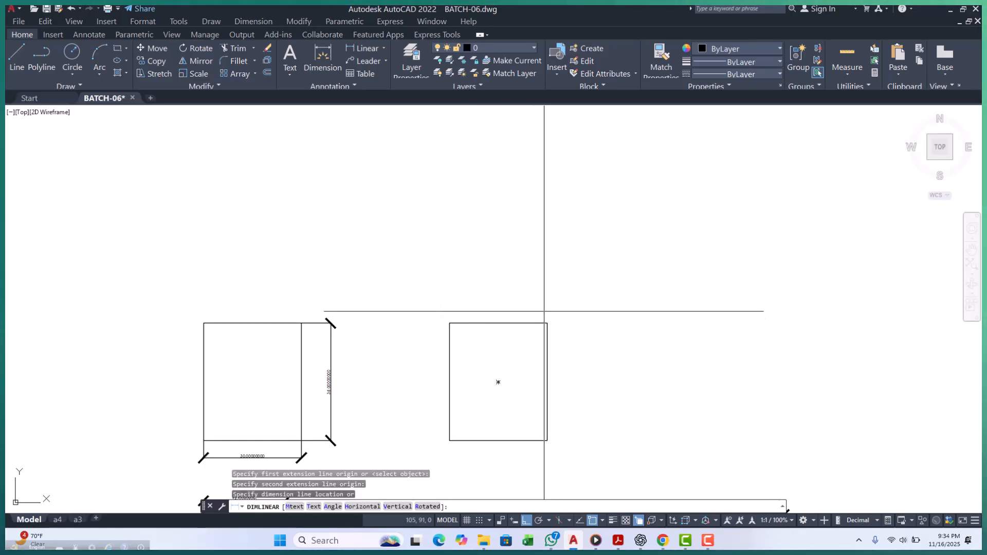
scroll(514, 316, up, 4)
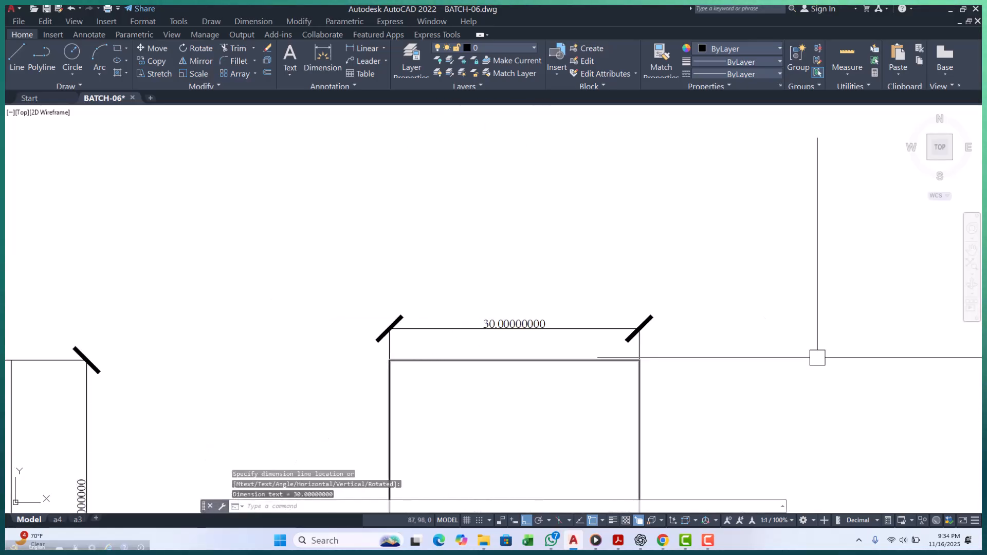
scroll(442, 308, down, 4)
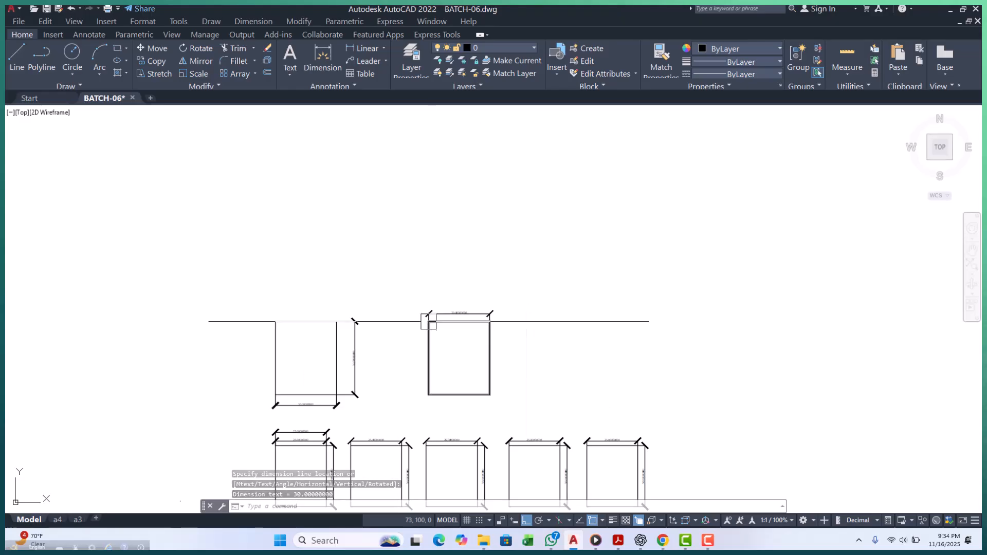
scroll(428, 321, up, 3)
scroll(430, 324, down, 2)
Scale the new rectangle copy by reference from its upper-left corner, using its top edge as the reference and 40 as the new length.
click(529, 360)
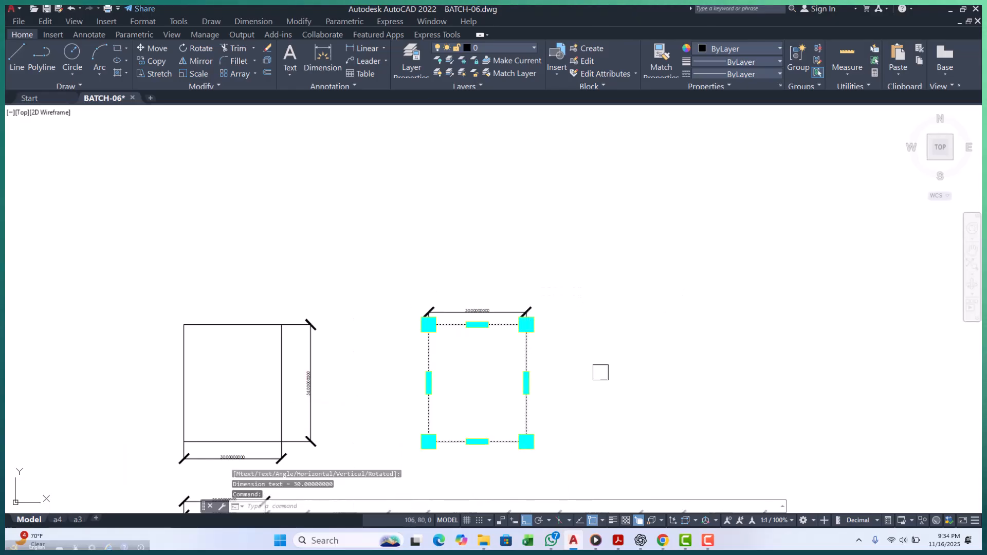
text(sc)
key(Return)
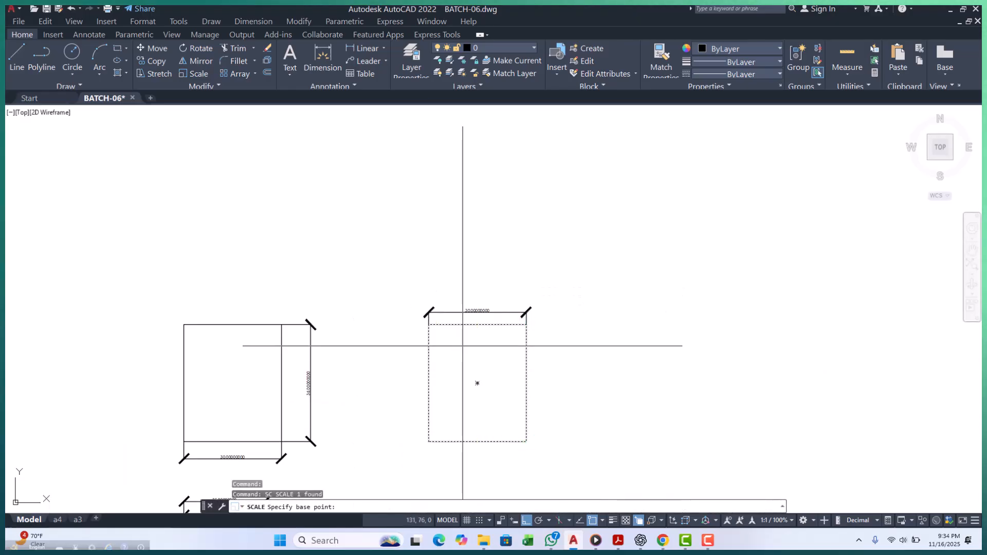
click(429, 325)
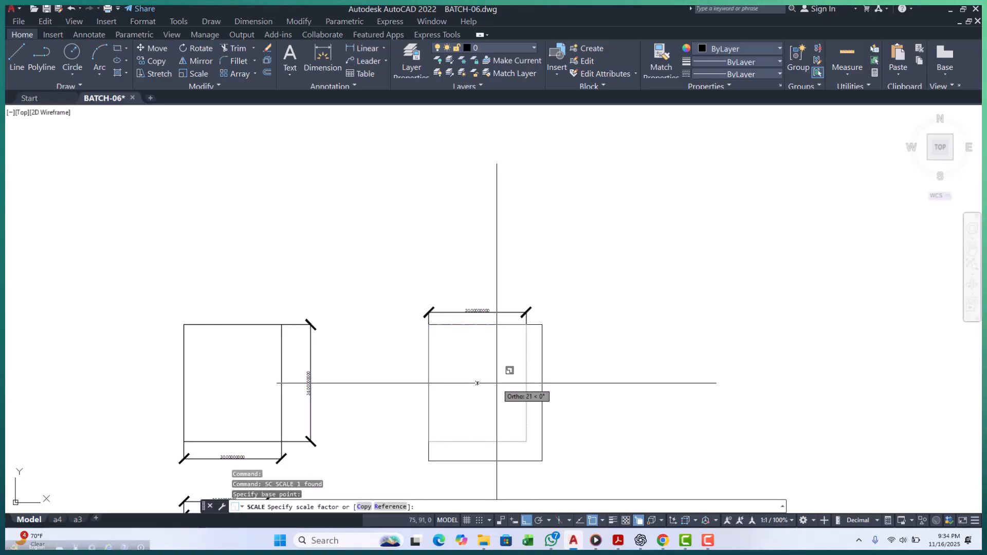
text(r)
key(Return)
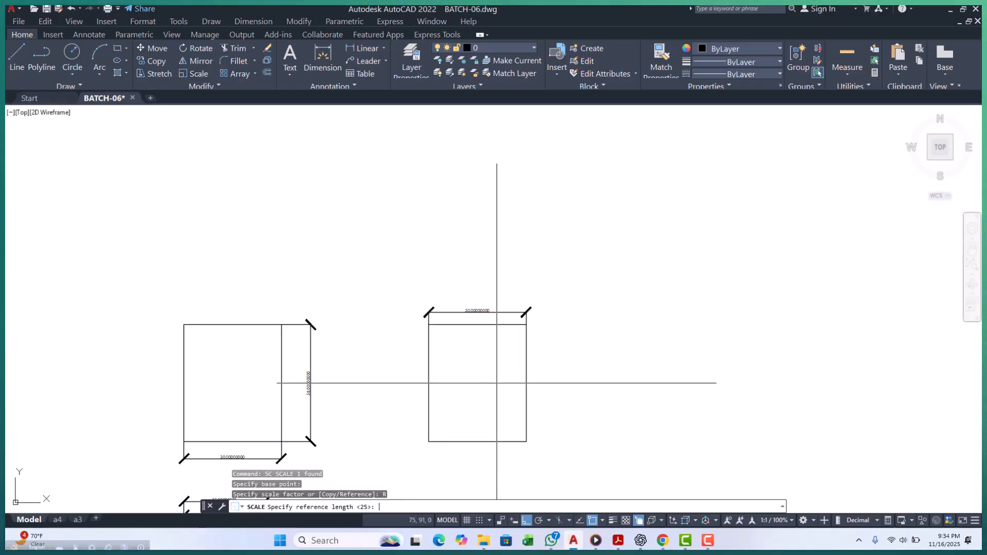
scroll(456, 345, up, 4)
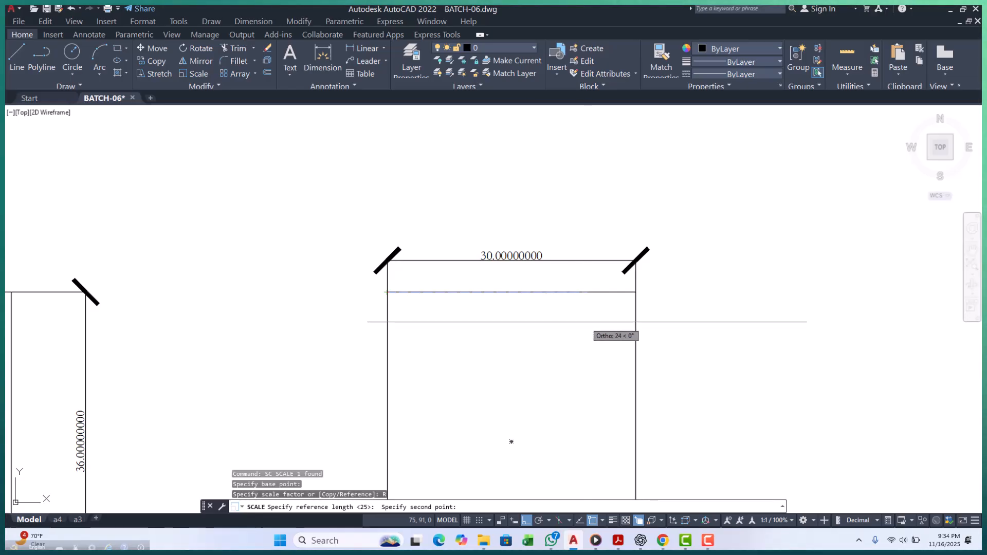
click(636, 292)
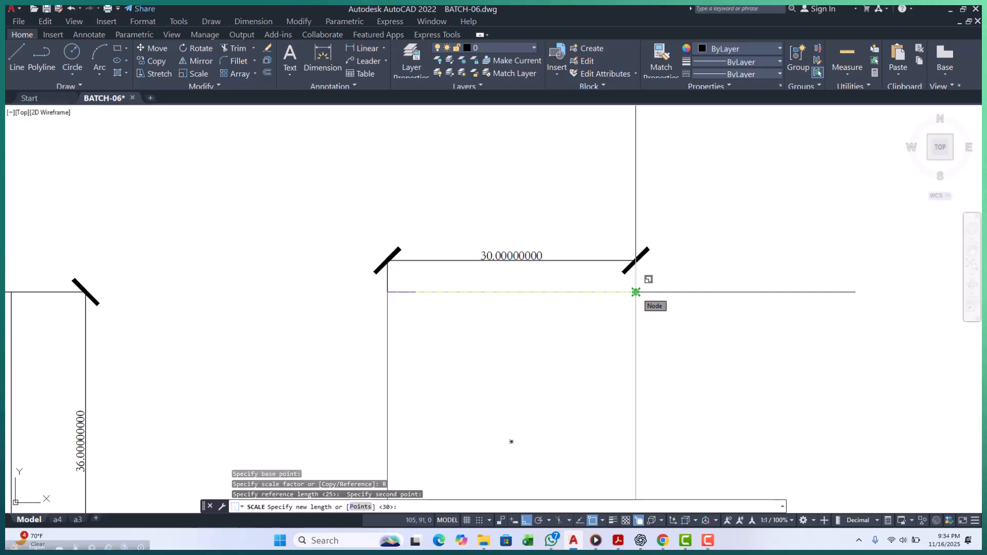
text(40)
key(Return)
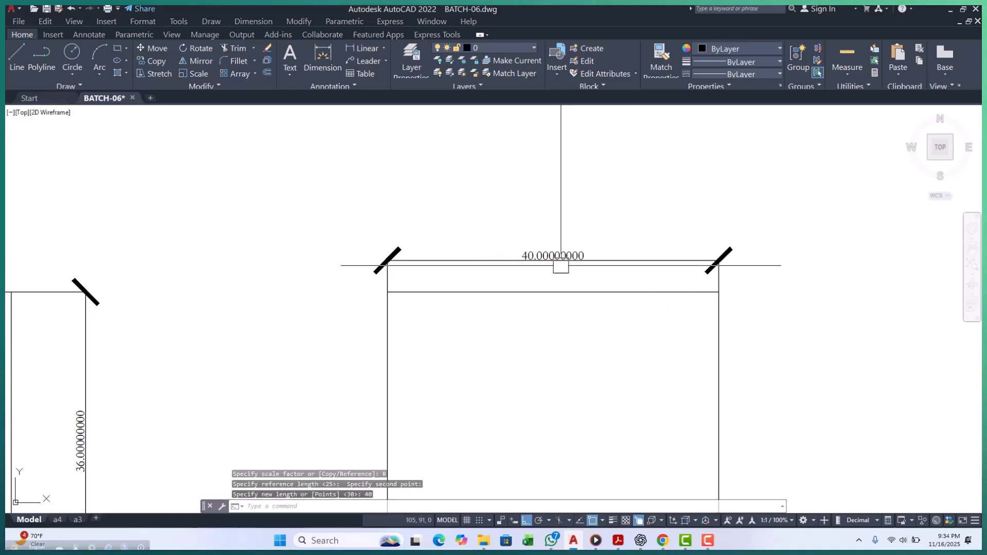
scroll(550, 263, up, 2)
scroll(489, 254, down, 2)
mouse_move(520, 258)
middle_down()
mouse_move(529, 212)
mouse_move(511, 255)
middle_up()
key(Escape)
scroll(337, 165, down, 2)
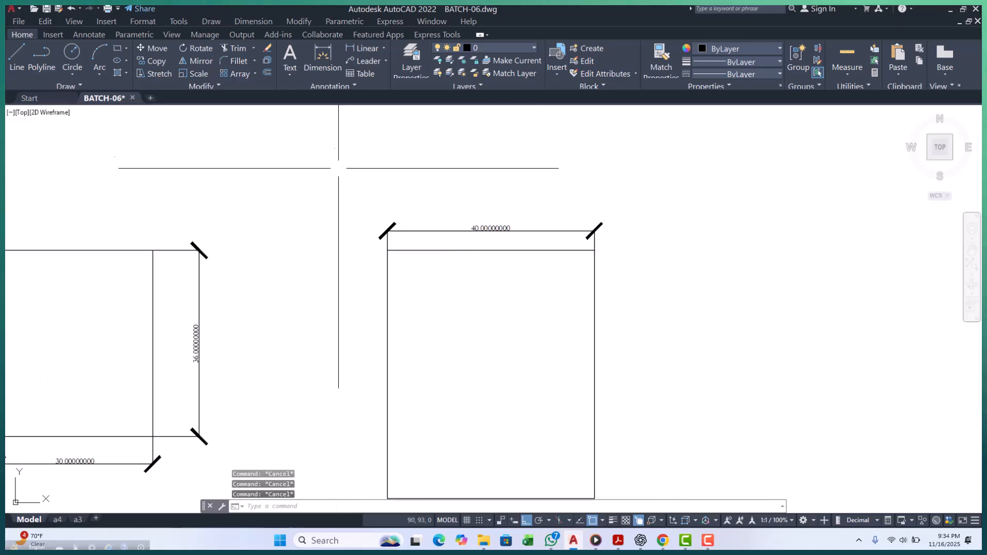
Add a linear height dimension beside the right edge of the rectangle scaled to 40 units wide.
click(353, 47)
scroll(522, 282, down, 3)
click(525, 258)
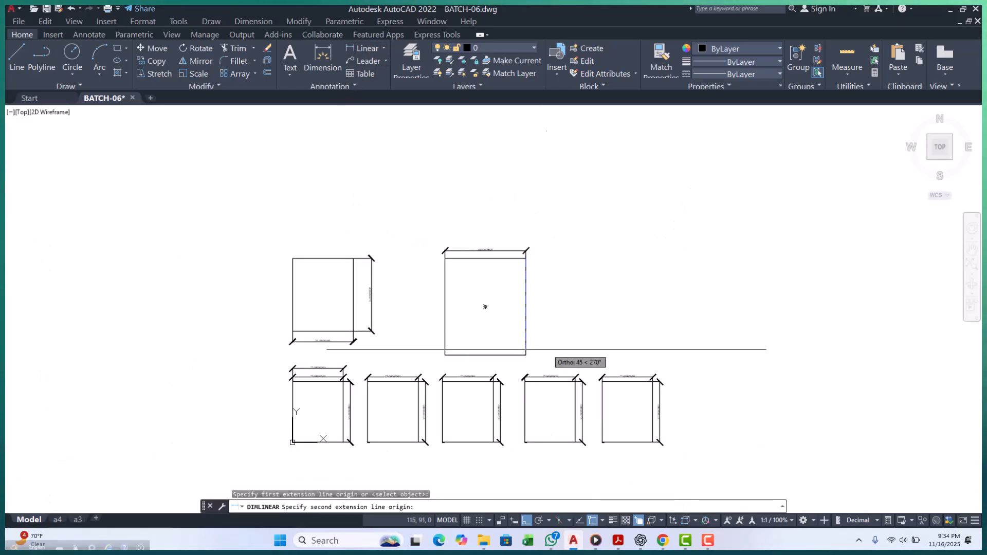
scroll(544, 348, up, 2)
click(513, 359)
scroll(546, 346, up, 6)
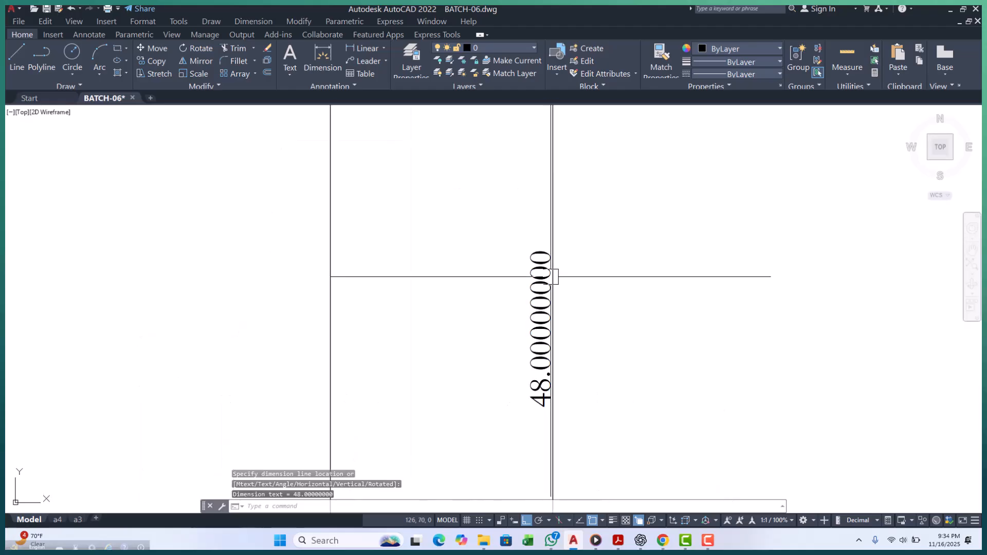
scroll(568, 316, down, 5)
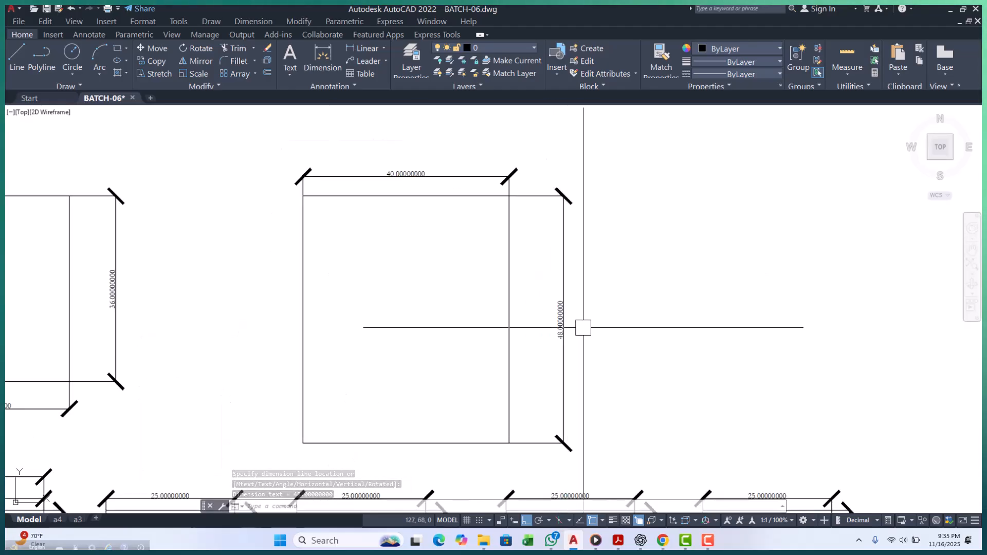
scroll(549, 312, down, 4)
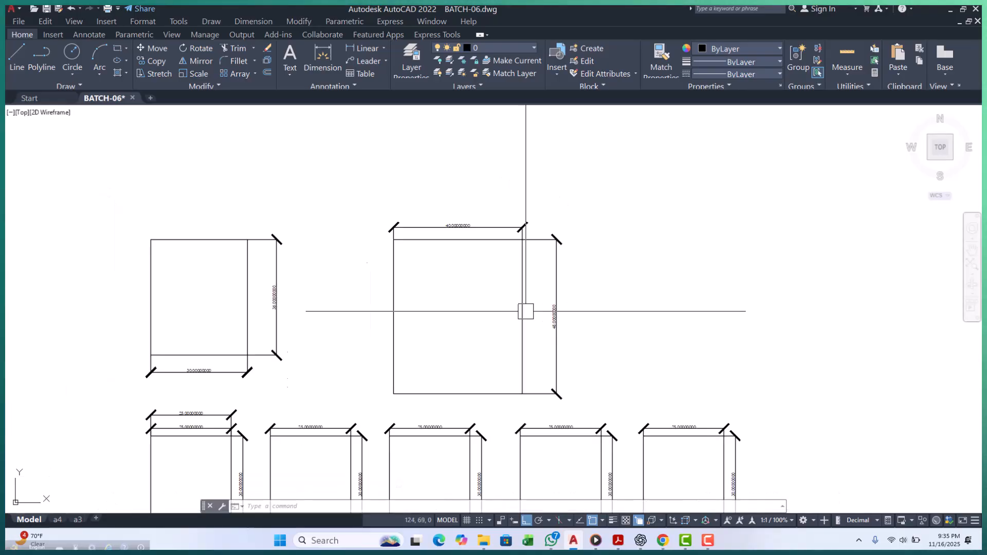
Move the 40-unit-wide rectangle together with its two dimensions about 20 units straight left, closer to the 30-unit-wide rectangle.
scroll(450, 296, up, 4)
key(Escape)
key(Escape)
middle_drag(452, 284, 466, 271)
key(Escape)
scroll(450, 272, down, 3)
middle_drag(530, 322, 507, 365)
scroll(405, 323, up, 2)
click(399, 237)
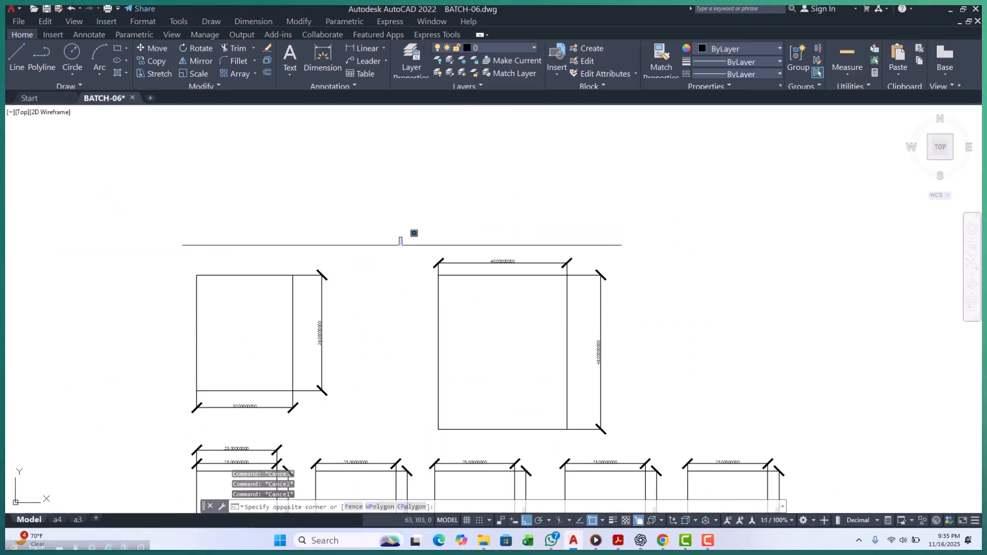
click(639, 435)
text(m)
key(Return)
click(742, 408)
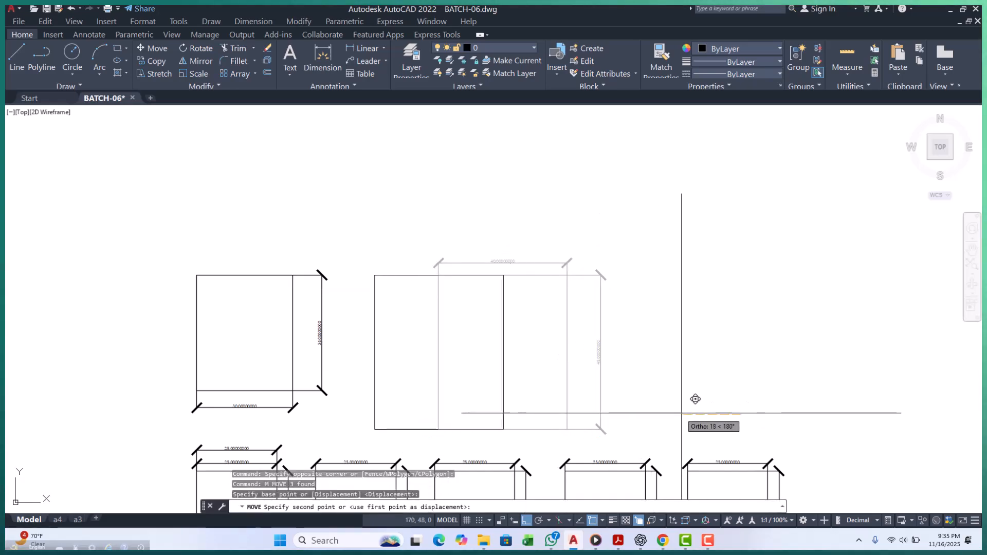
key(Escape)
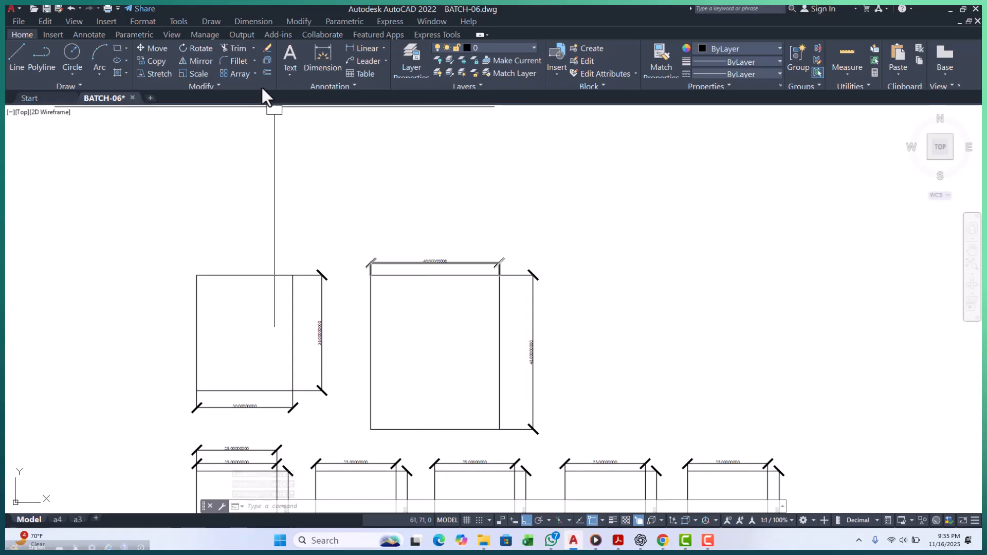
click(287, 74)
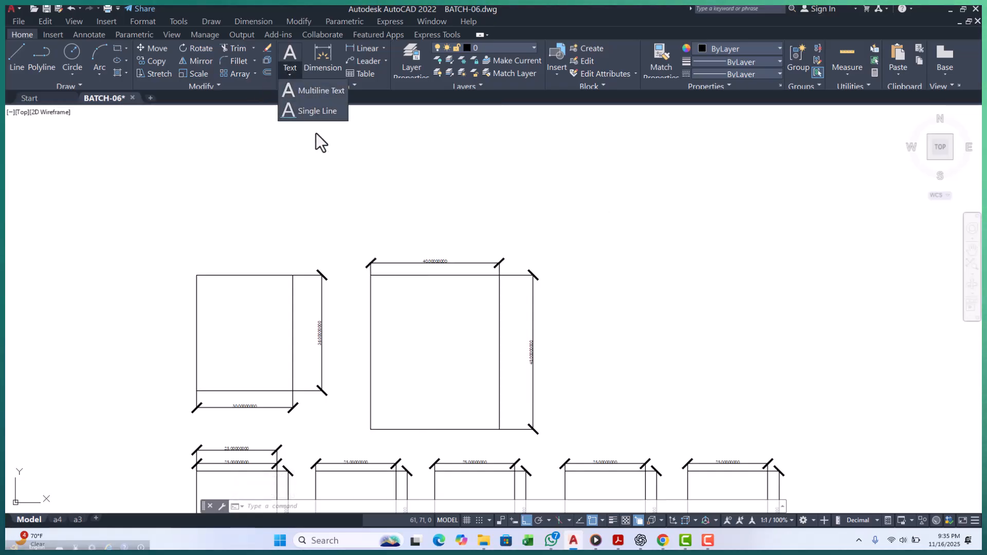
click(418, 220)
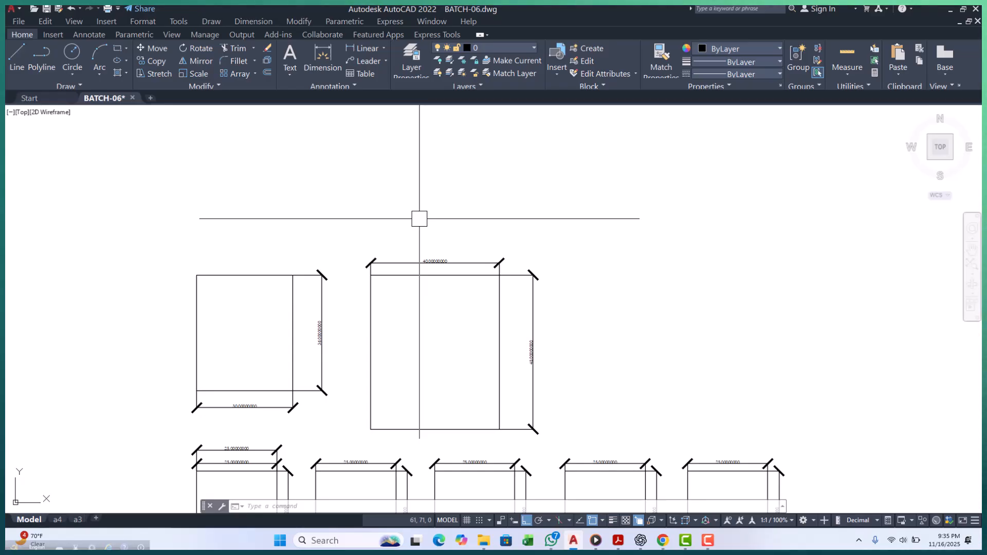
click(507, 47)
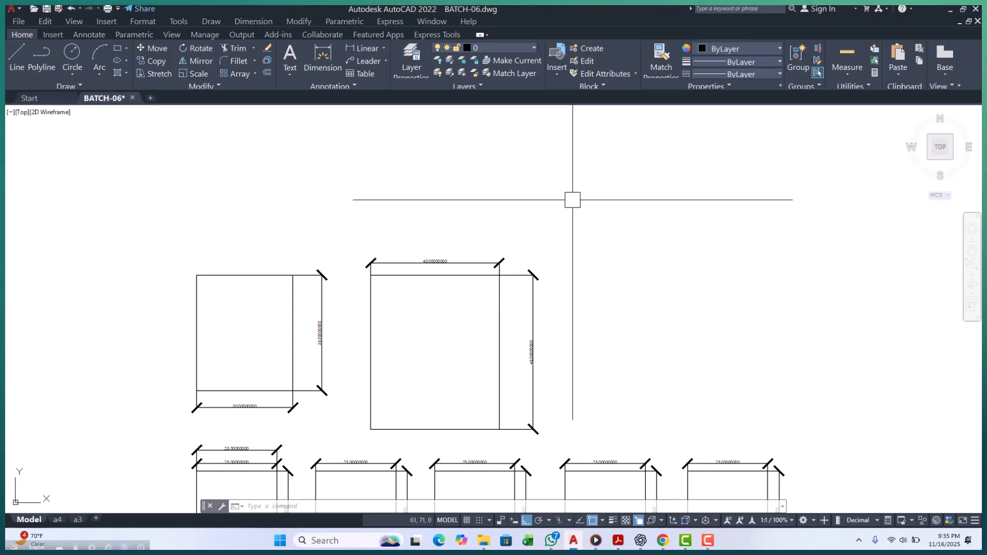
key(Escape)
key(Escape)
key(Escape)
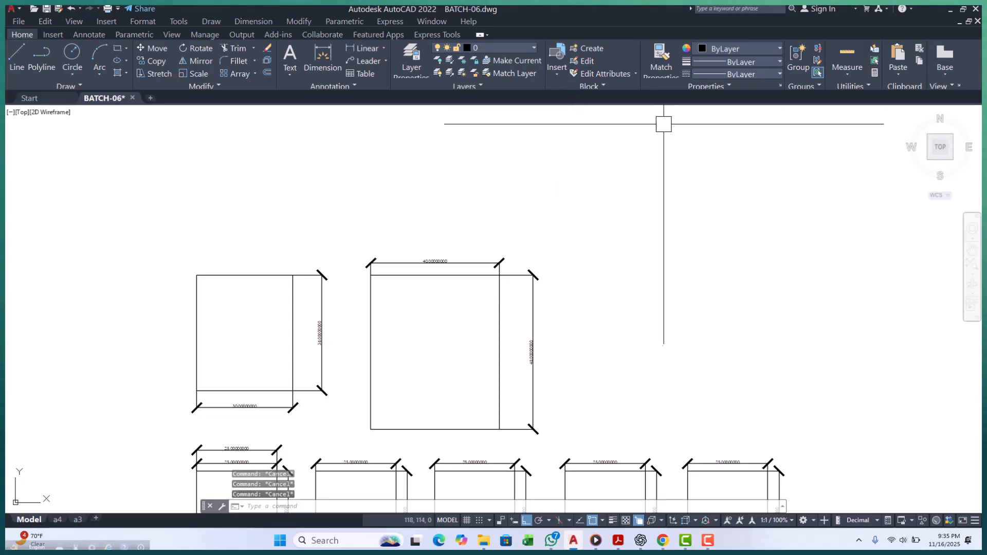
Add multiline text with a person's first name inside the upper part of the 40-unit-wide rectangle and shrink its frame to the text width.
middle_drag(623, 149, 582, 189)
middle_drag(520, 373, 499, 337)
scroll(360, 354, up, 2)
middle_drag(372, 298, 374, 335)
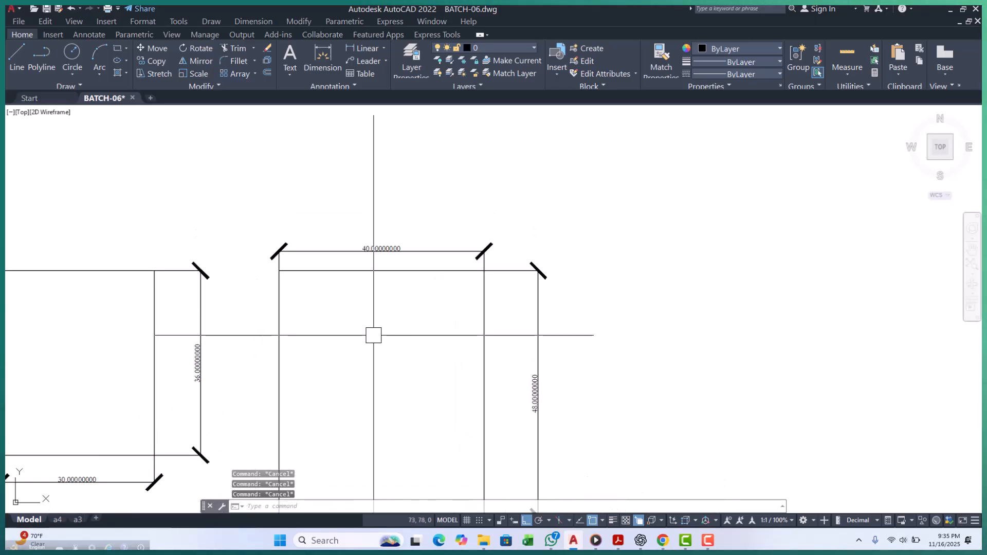
text(mt)
key(Return)
click(426, 423)
click(439, 421)
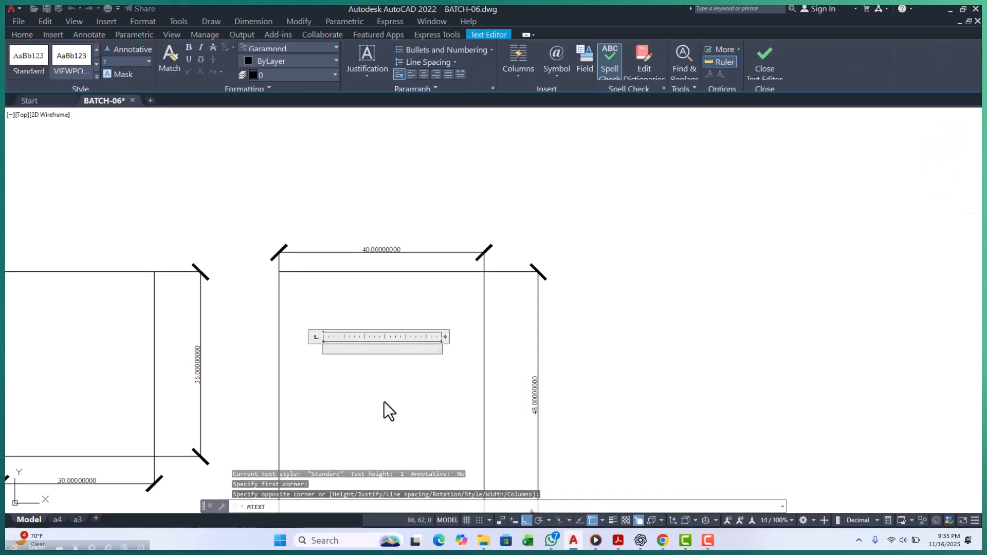
text(SAY)
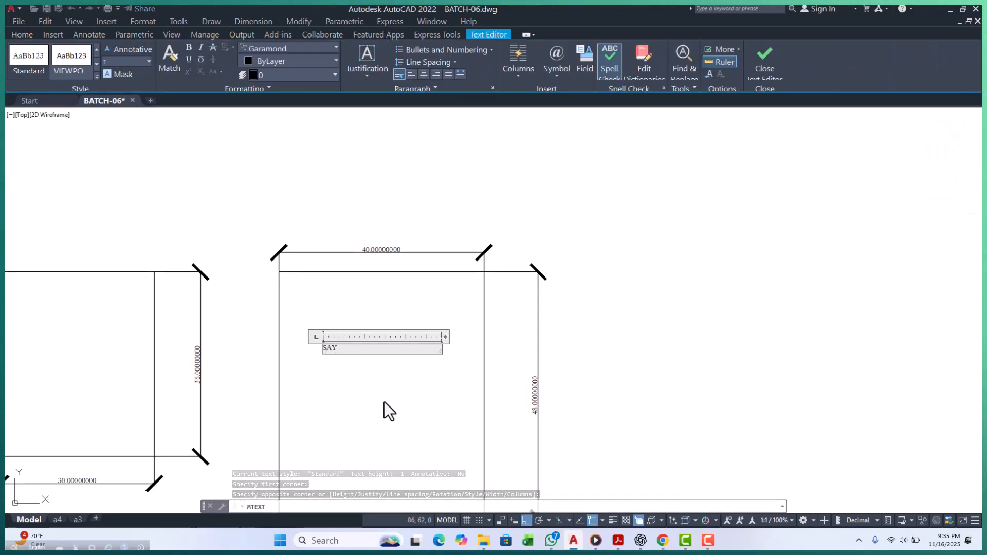
text(FUL)
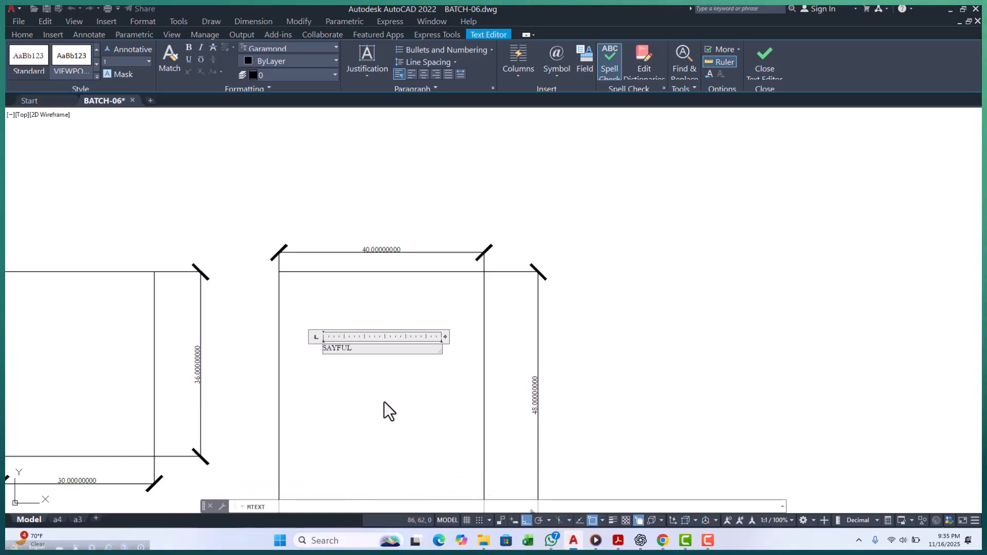
click(442, 339)
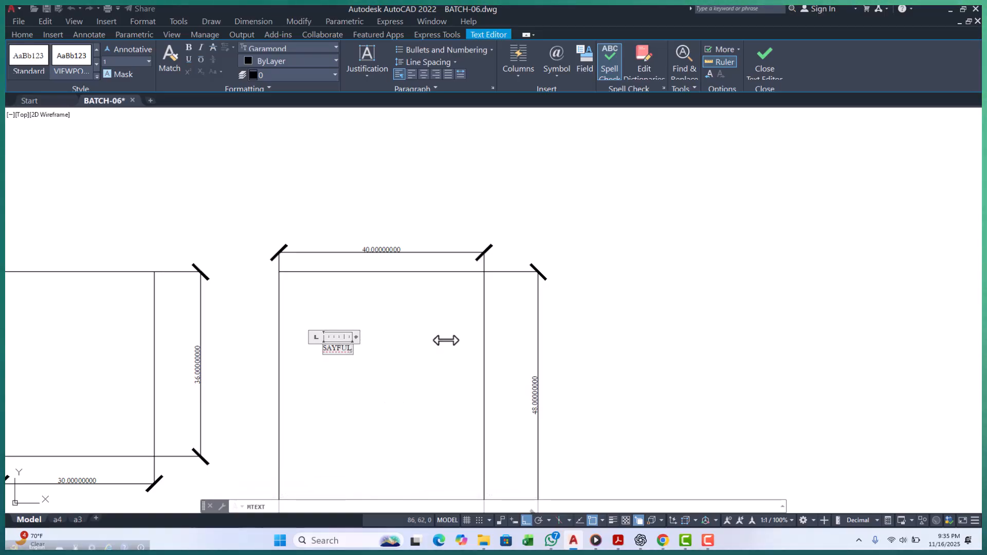
scroll(335, 348, up, 6)
Copy the name text about 17 units straight to the right, still inside the 40-unit-wide rectangle.
click(334, 348)
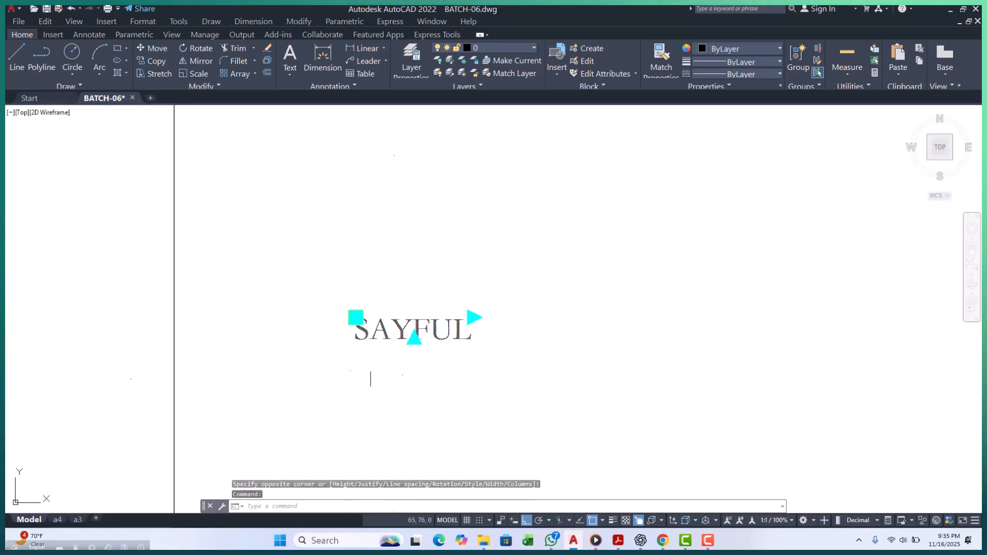
scroll(333, 357, down, 4)
key(Return)
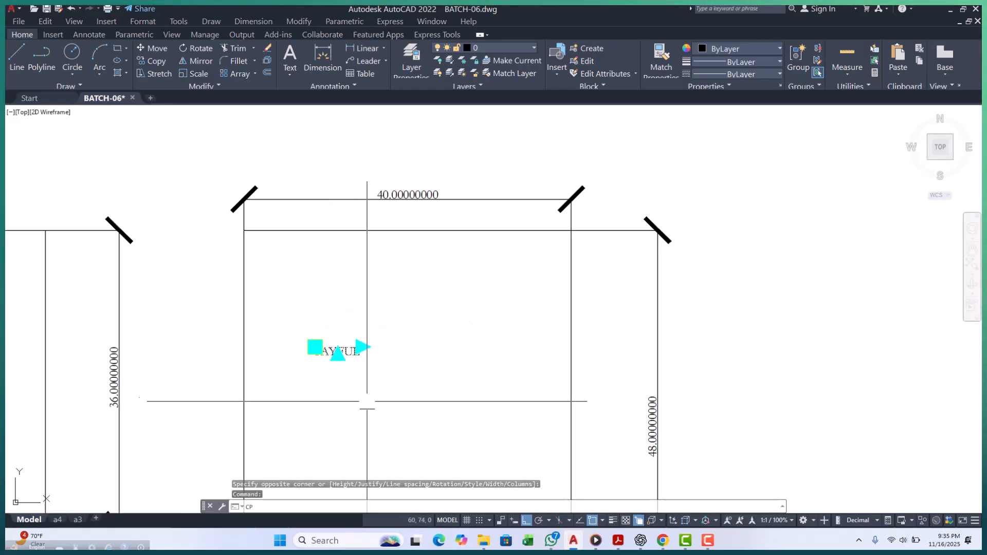
click(355, 396)
click(494, 369)
key(Escape)
scroll(496, 369, up, 2)
scroll(497, 369, up, 2)
Increase the copied name text's height to three times that of the original text.
double_click(437, 324)
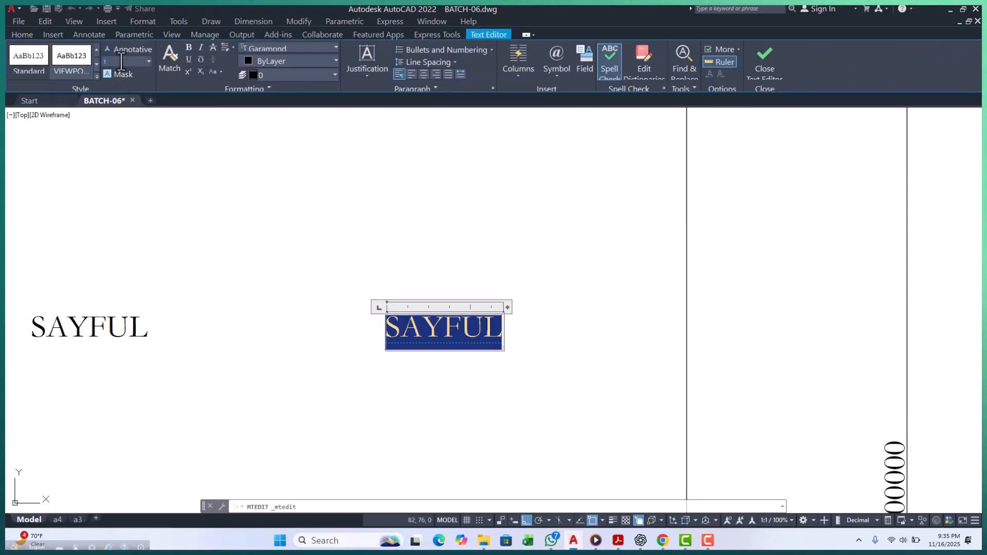
key(Return)
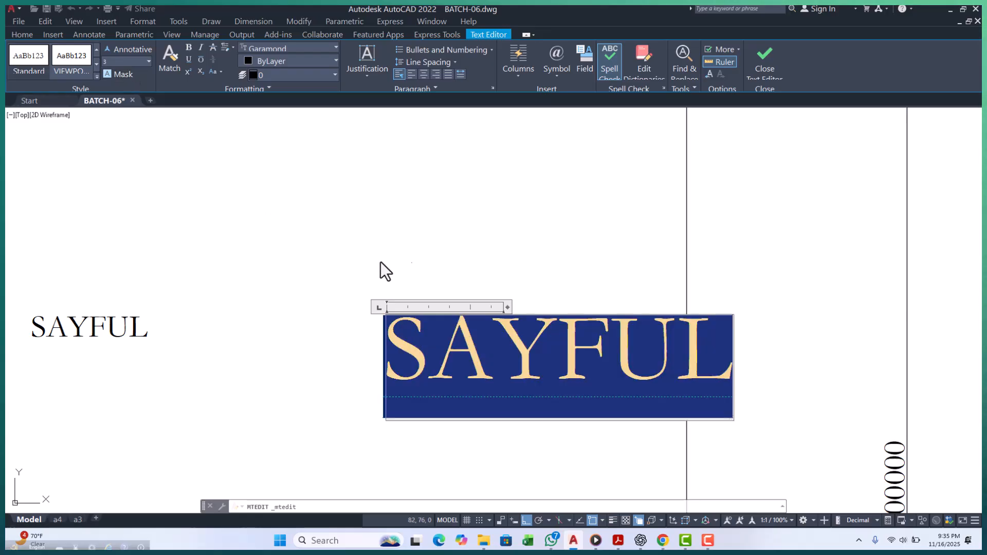
click(369, 261)
scroll(437, 277, down, 6)
scroll(382, 300, up, 2)
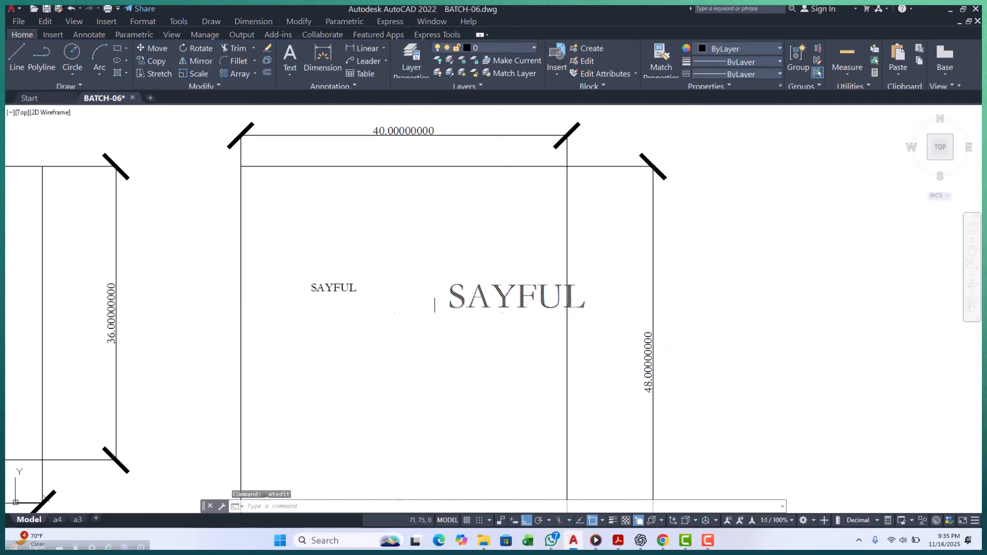
scroll(437, 301, up, 4)
scroll(524, 318, down, 4)
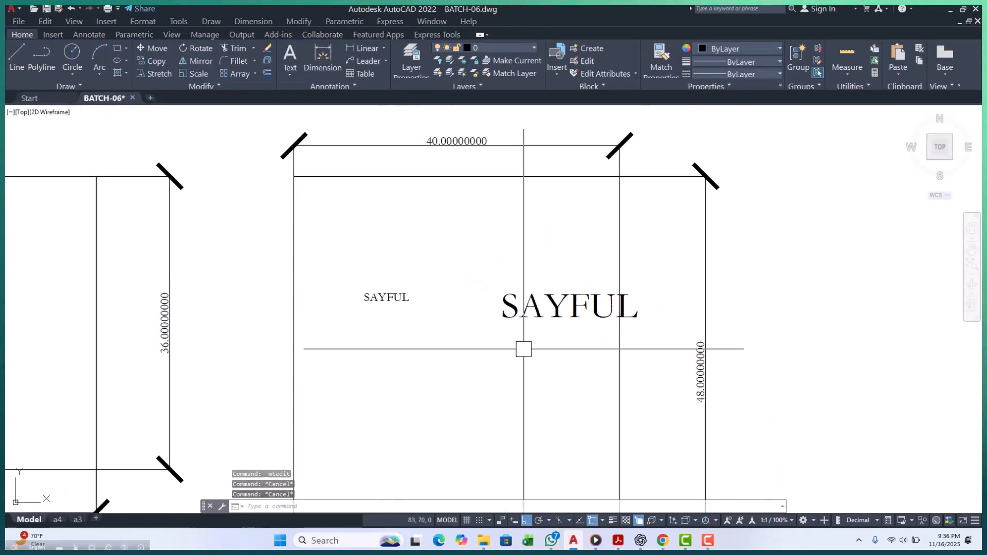
text(ma)
key(Return)
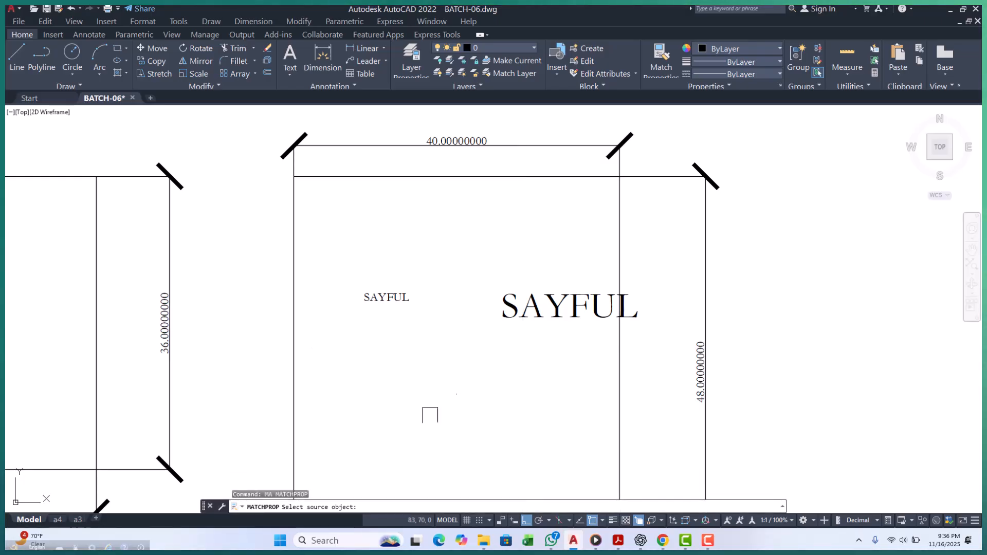
click(539, 307)
key(Escape)
key(Escape)
key(Escape)
key(Escape)
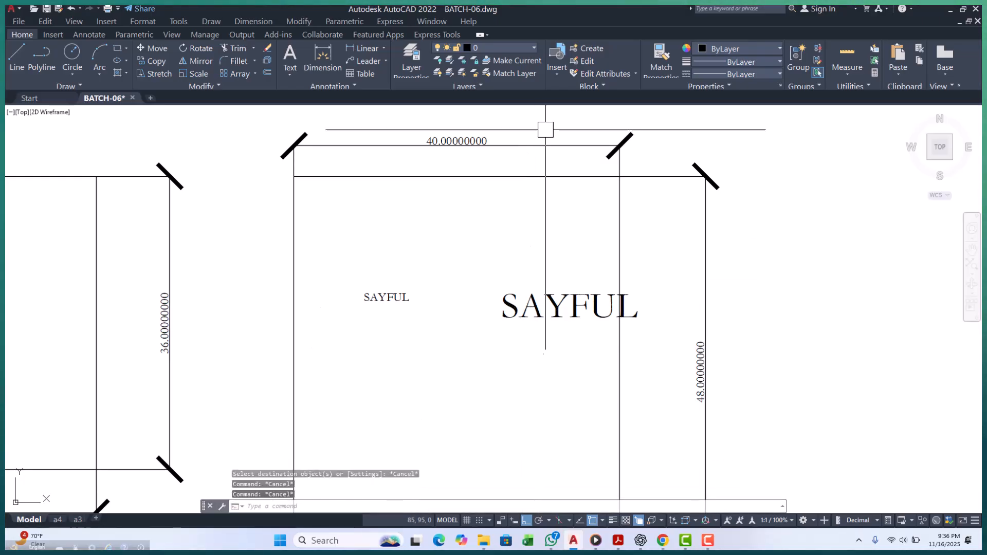
Match the properties of the large name text onto the small original text with Match Properties.
click(658, 57)
click(524, 309)
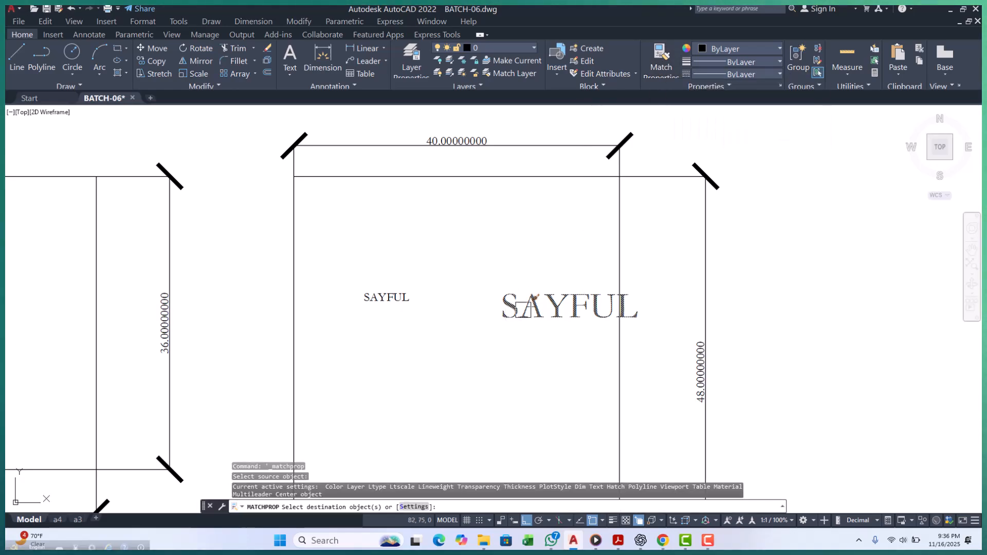
key(Escape)
Move the matched original name text about 6 units straight left, leaving a gap before the copy.
click(426, 309)
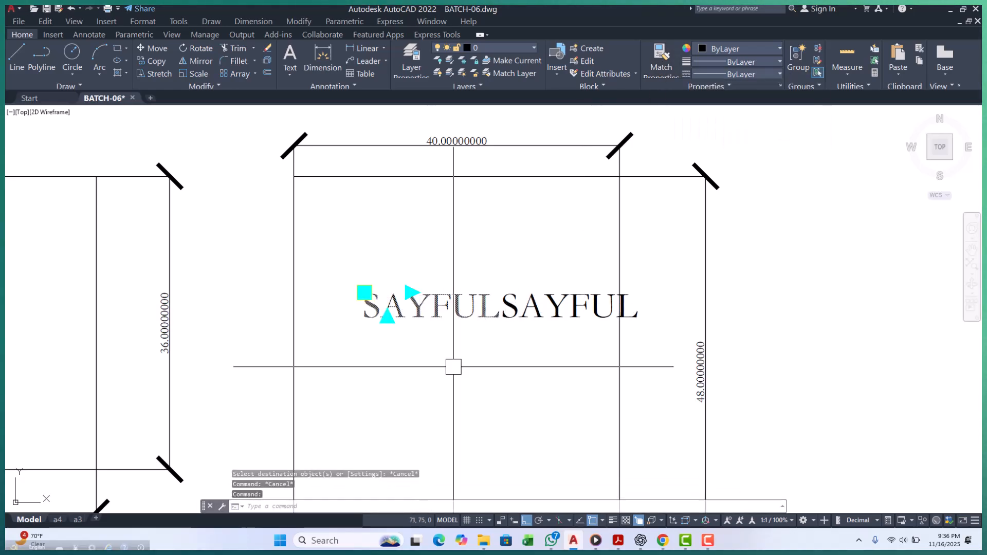
text(m)
key(Return)
click(517, 418)
click(468, 405)
key(Escape)
key(Escape)
scroll(428, 342, down, 4)
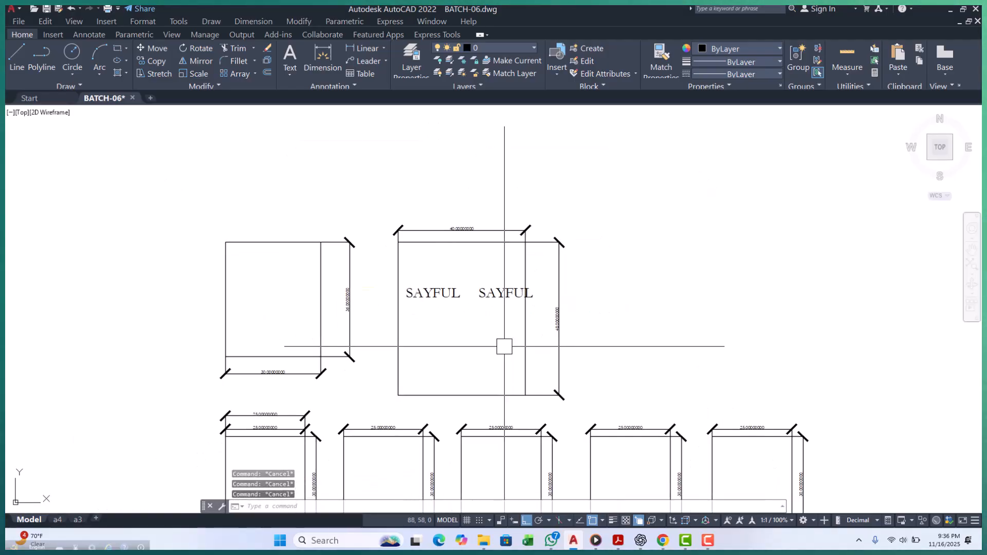
middle_drag(538, 283, 527, 284)
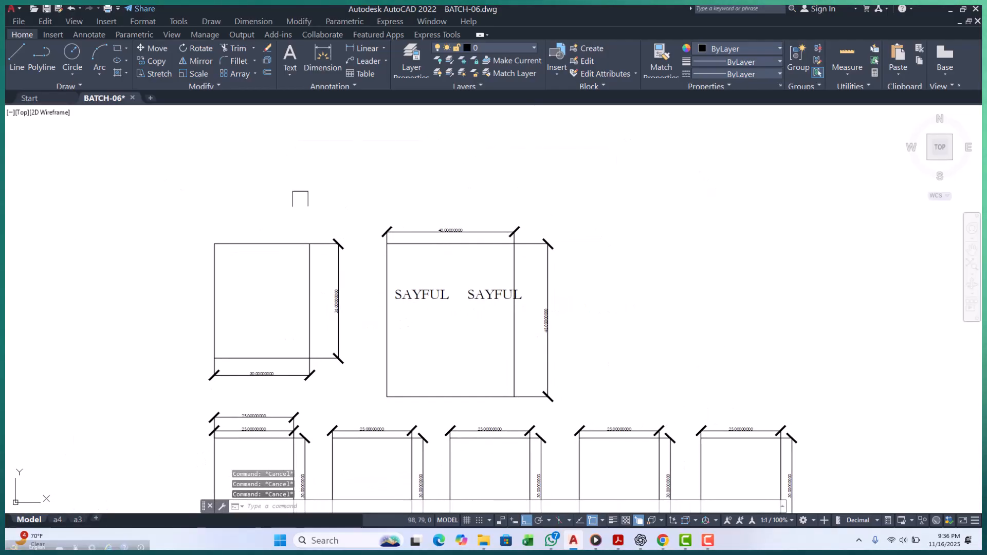
click(80, 84)
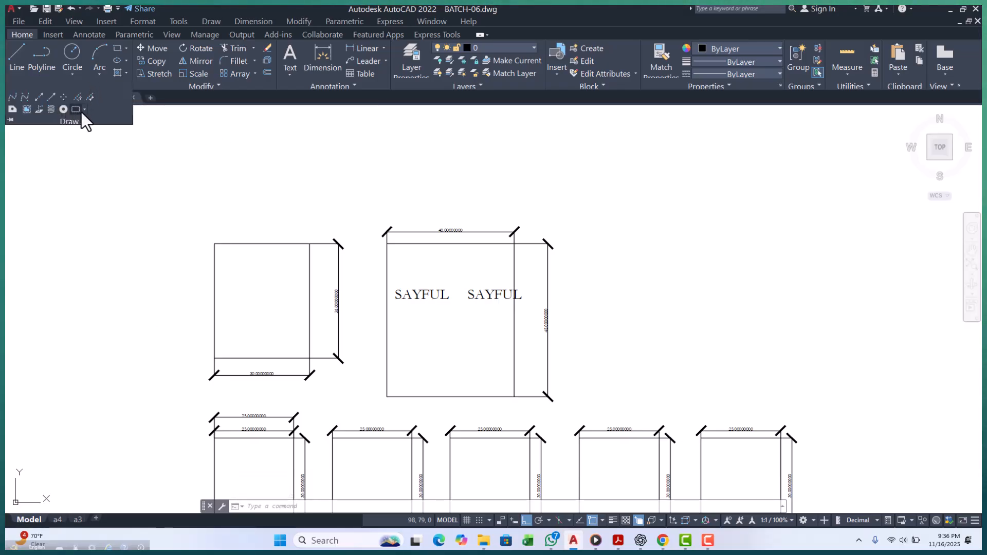
key(Escape)
key(Escape)
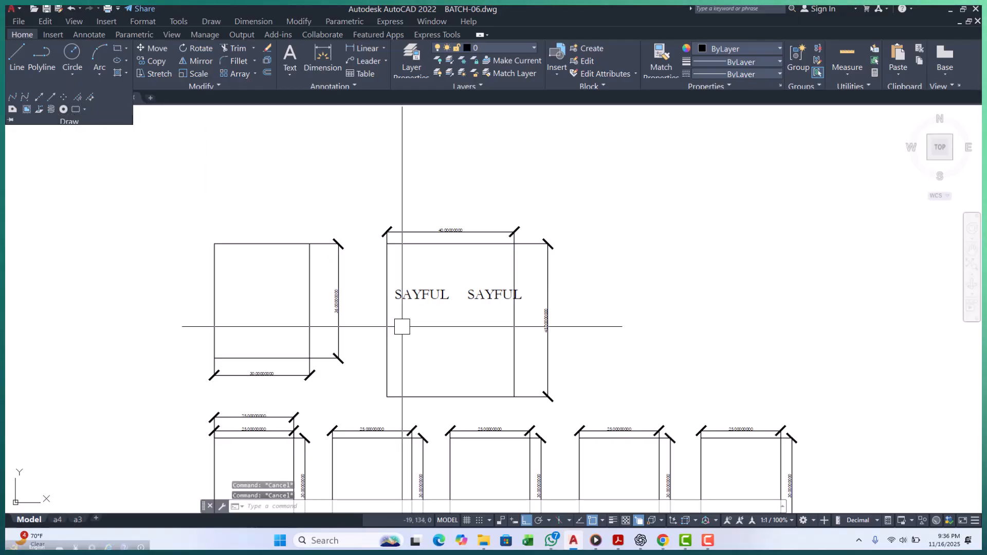
key(Escape)
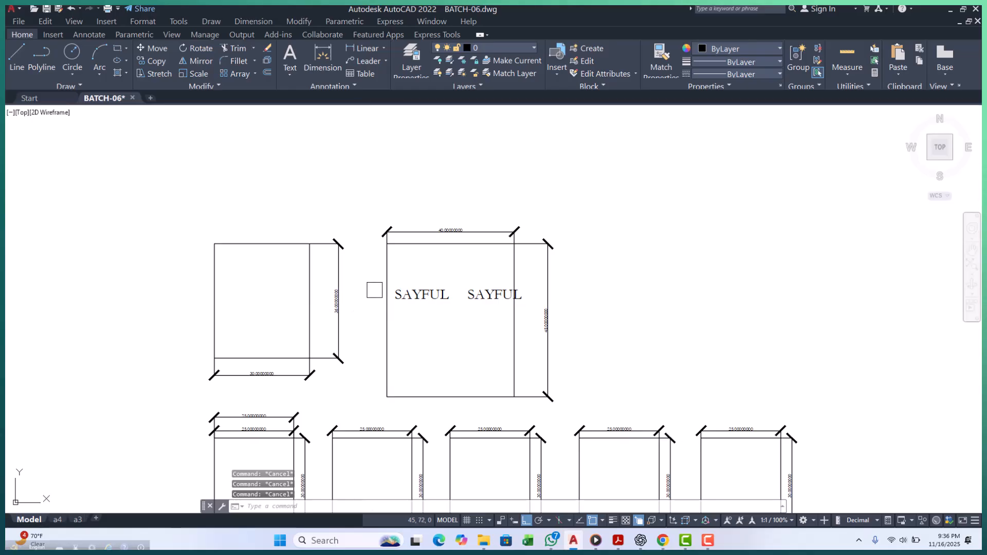
scroll(359, 310, up, 5)
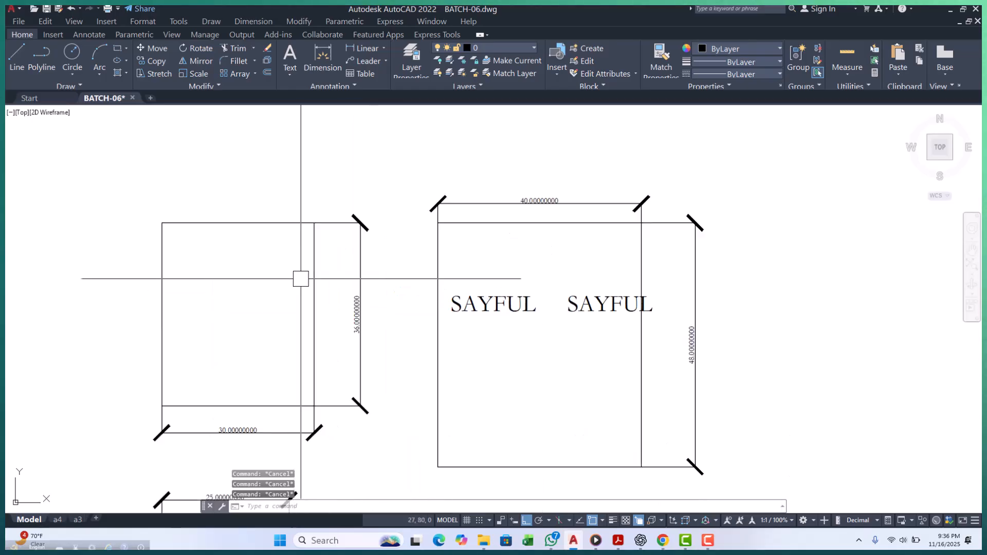
scroll(309, 291, down, 7)
scroll(355, 299, up, 6)
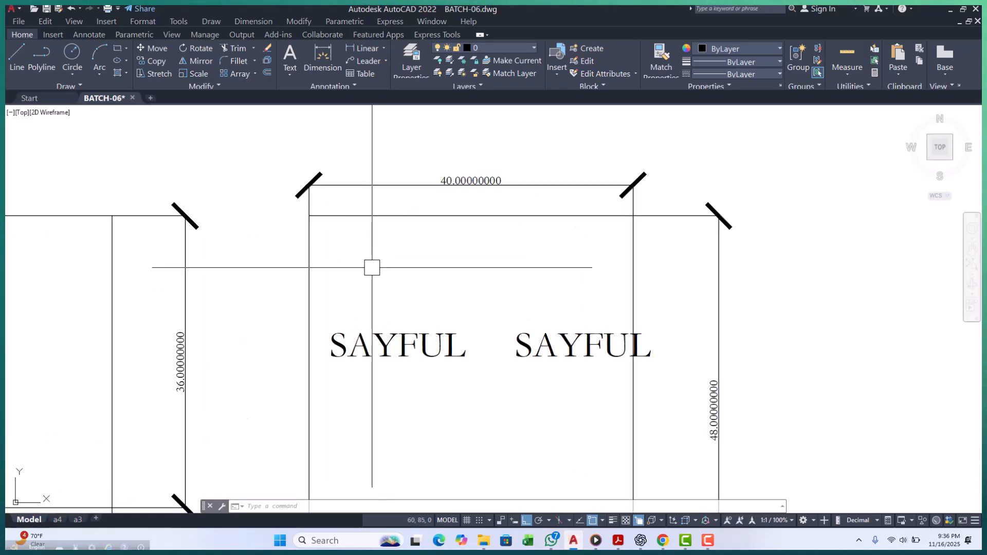
click(76, 72)
click(93, 152)
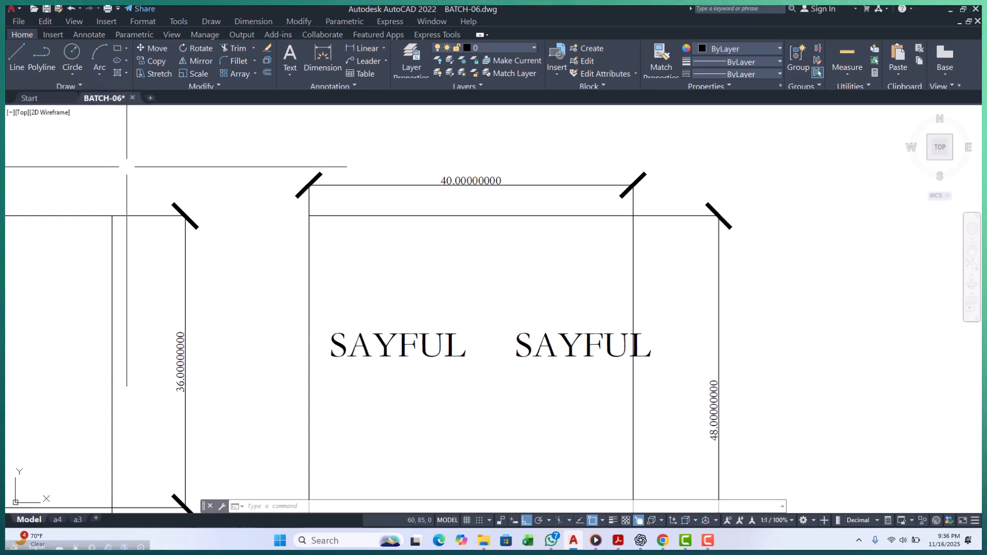
key(Escape)
key(Escape)
key(Escape)
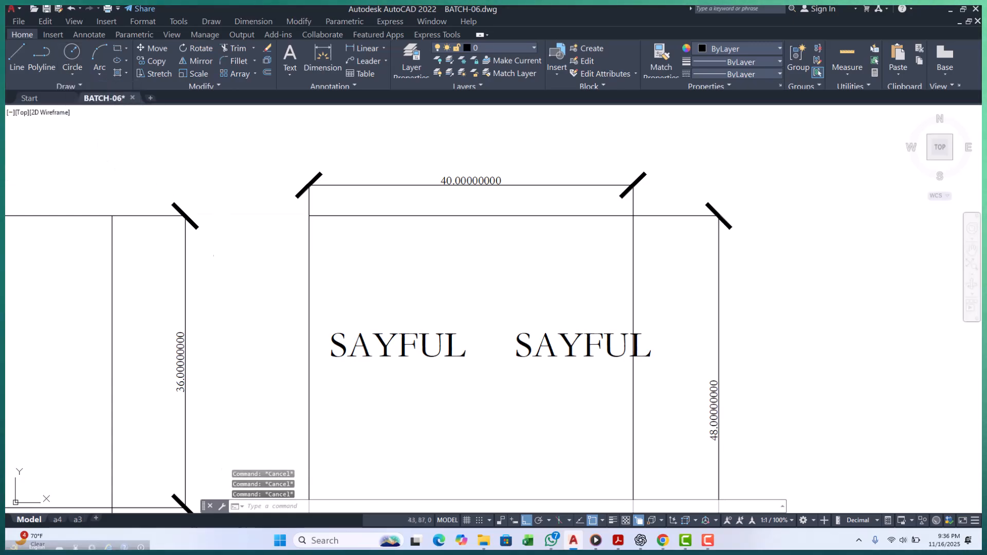
Draw a circle by center and diameter 16 just inside the upper-left corner of the 40-unit-wide rectangle.
click(67, 70)
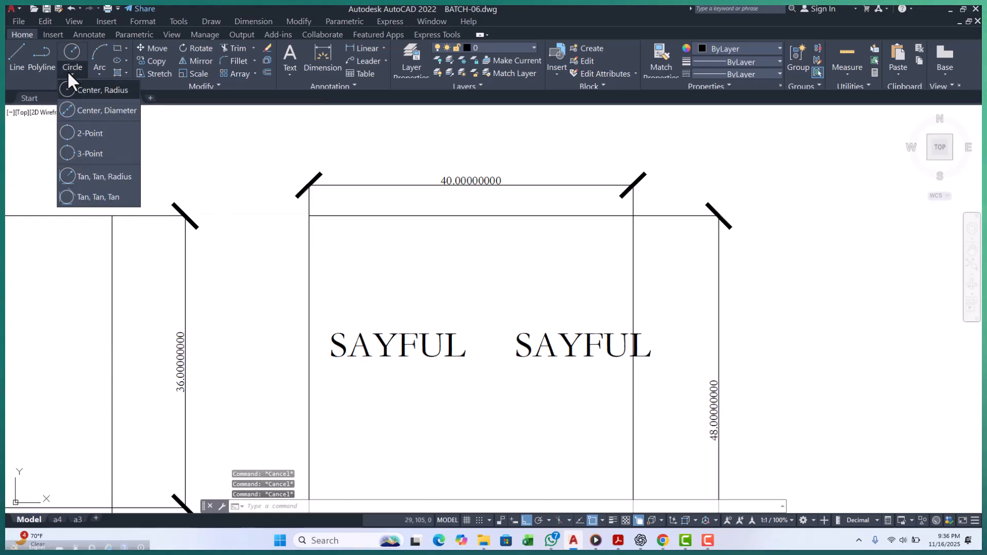
click(94, 113)
scroll(349, 264, up, 2)
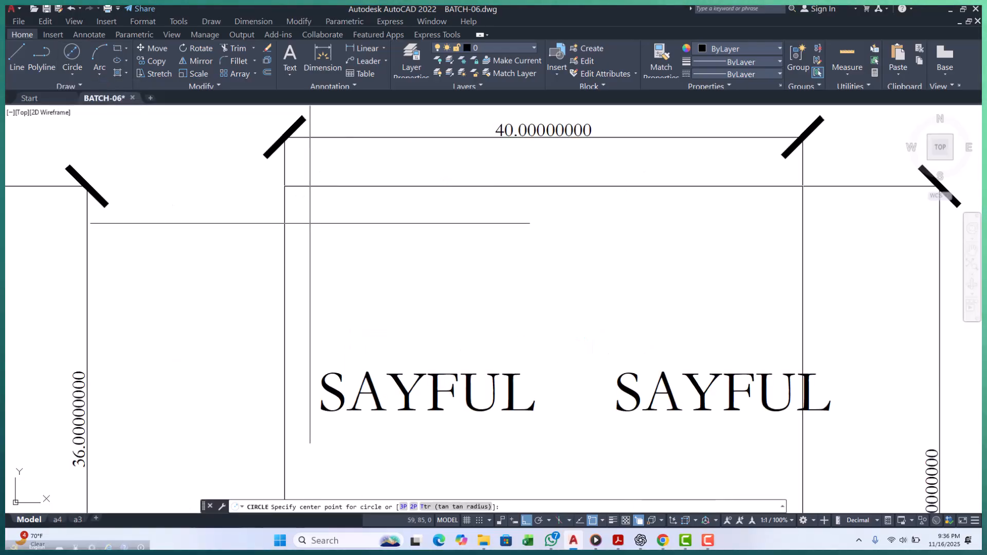
scroll(308, 231, up, 3)
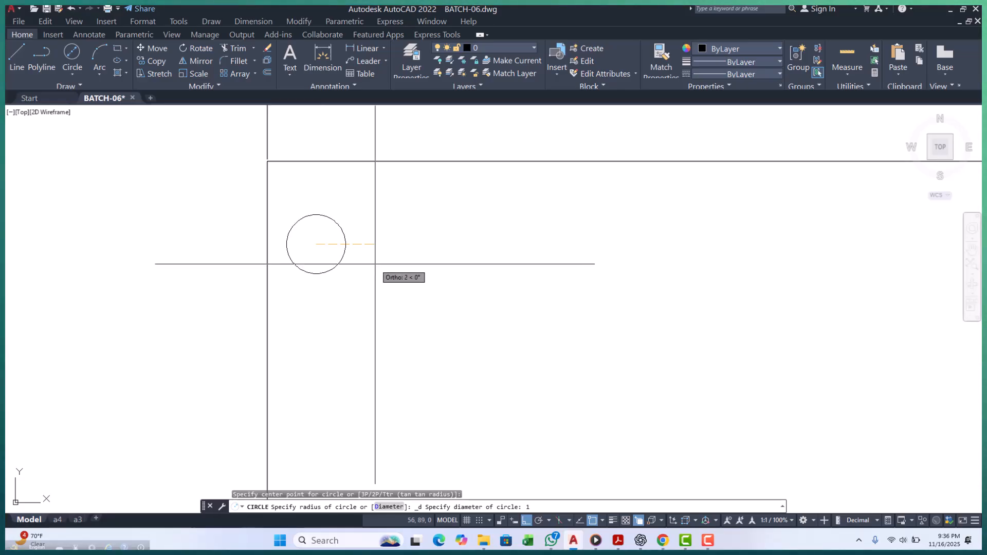
key(Return)
scroll(376, 264, down, 4)
key(Escape)
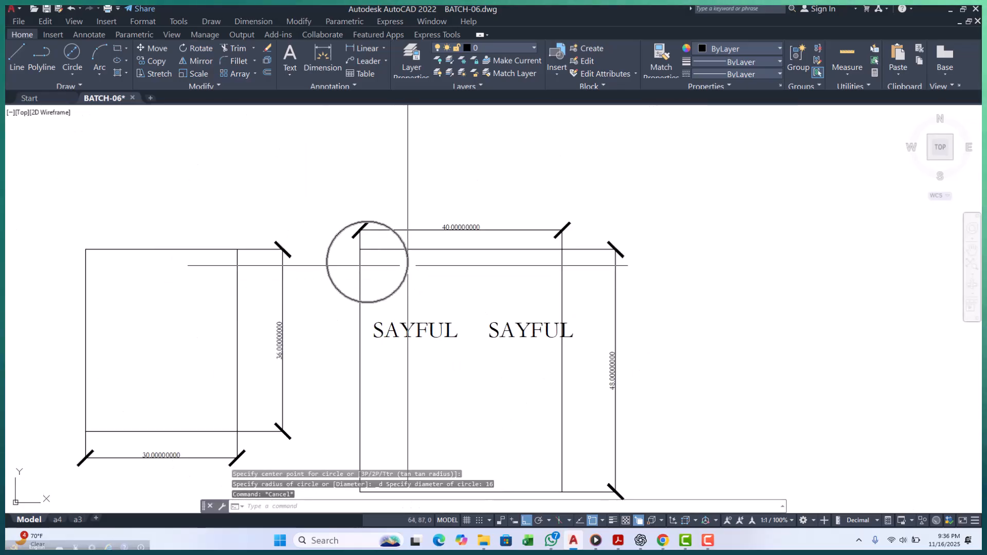
Move the circle about 20 units straight up, clear of the 40-unit-wide rectangle and its top dimension.
click(408, 270)
scroll(359, 313, down, 4)
scroll(371, 245, up, 2)
text(m)
key(Return)
click(429, 261)
key(Escape)
key(Escape)
scroll(394, 234, up, 4)
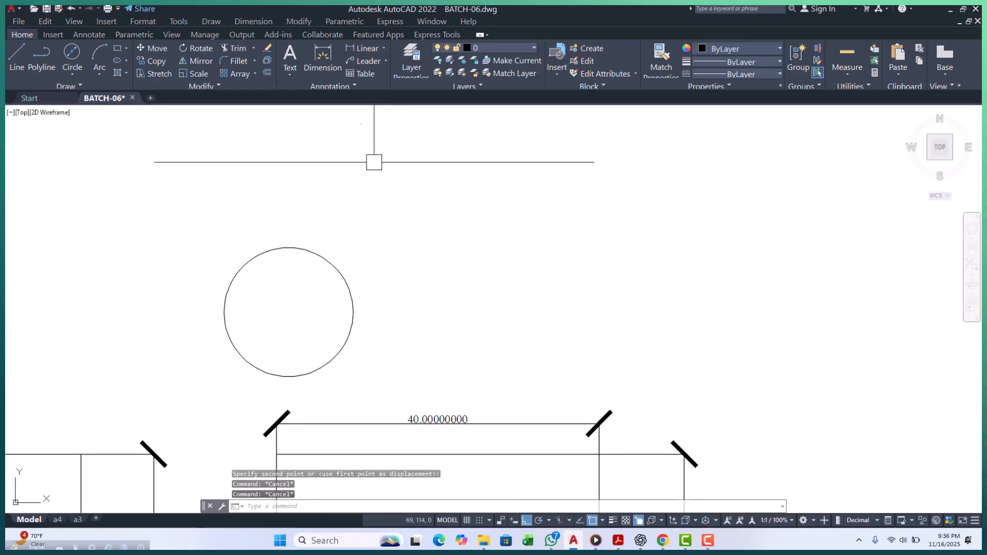
Add a diameter dimension to the circle, placing its text outside the circle toward the upper right.
click(382, 48)
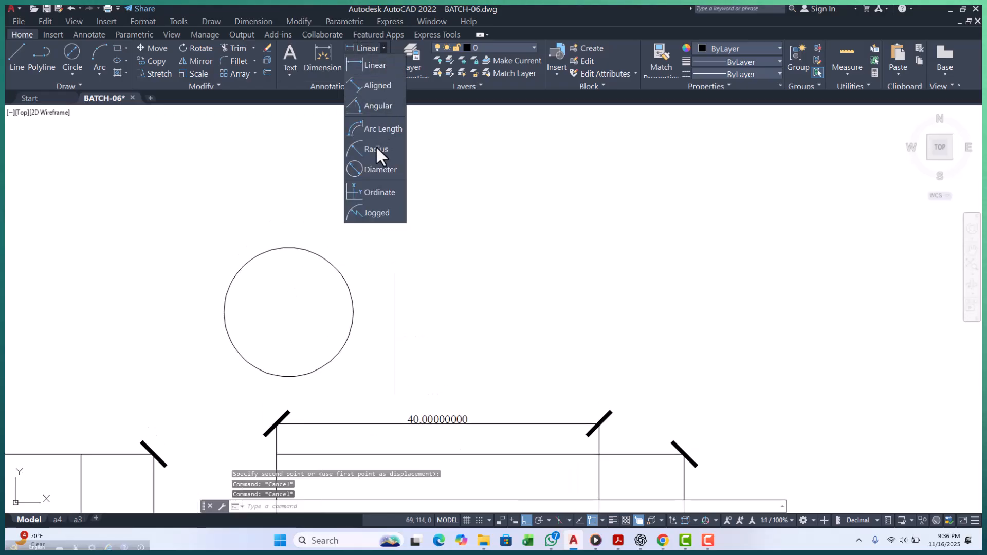
click(383, 170)
click(327, 260)
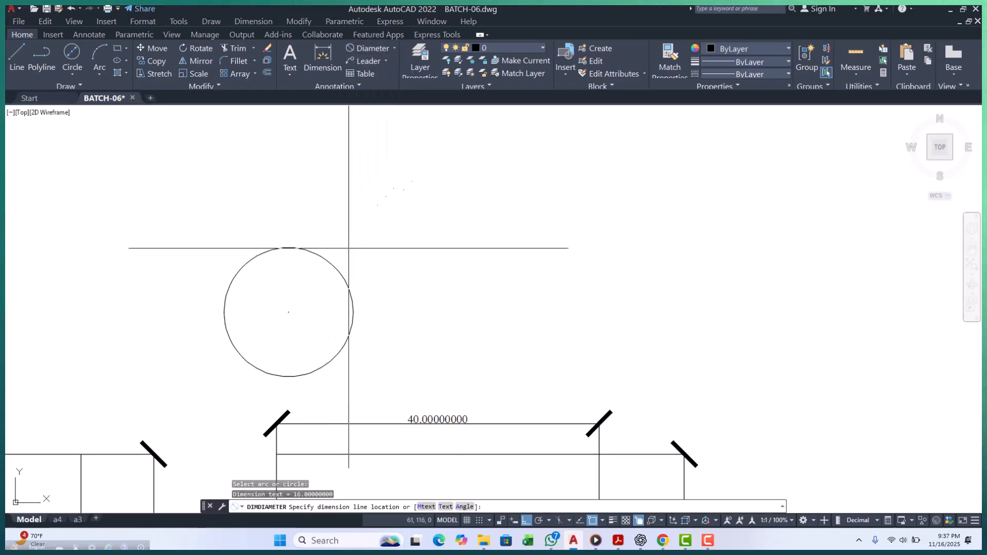
click(348, 248)
scroll(376, 205, up, 5)
scroll(427, 217, down, 5)
key(Escape)
key(Escape)
key(Escape)
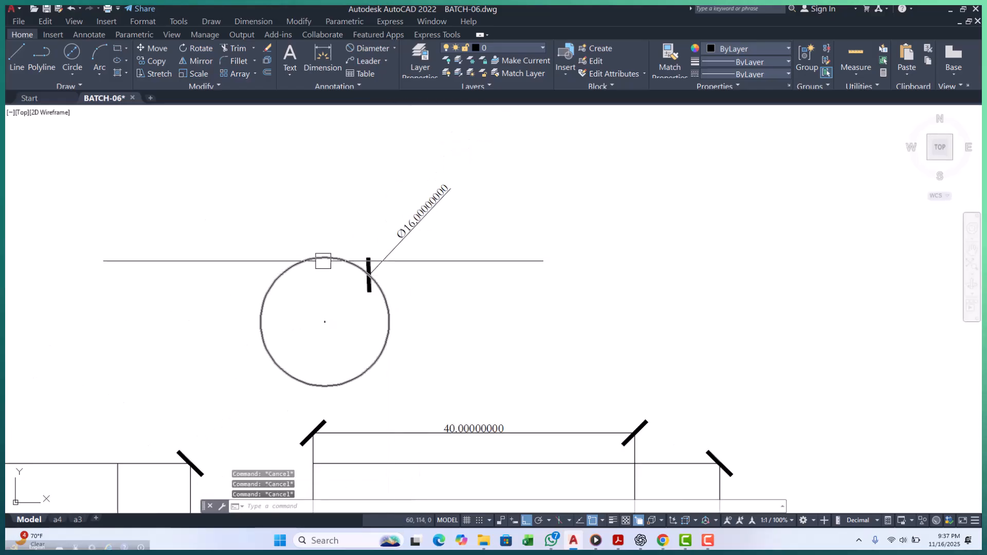
Hatch the circle's interior with the current line pattern at scale 1.
text(H)
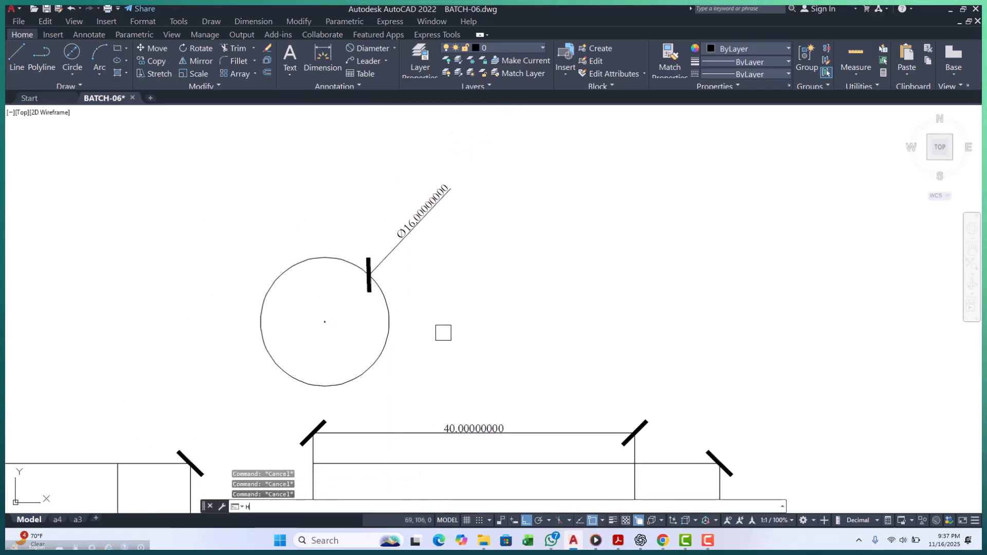
key(Return)
click(384, 311)
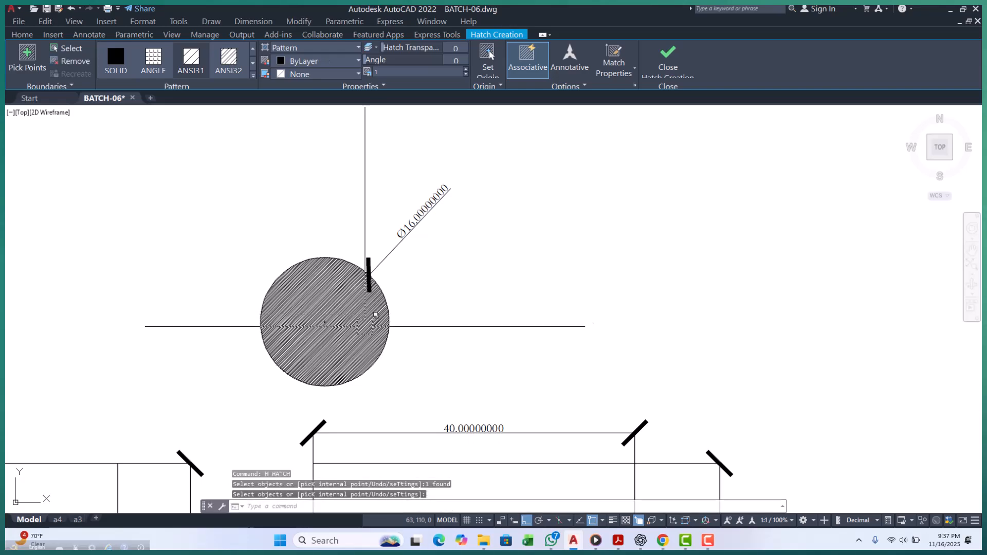
key(Return)
Change the circle's hatch to the SOLID pattern and set its colour to red.
click(356, 325)
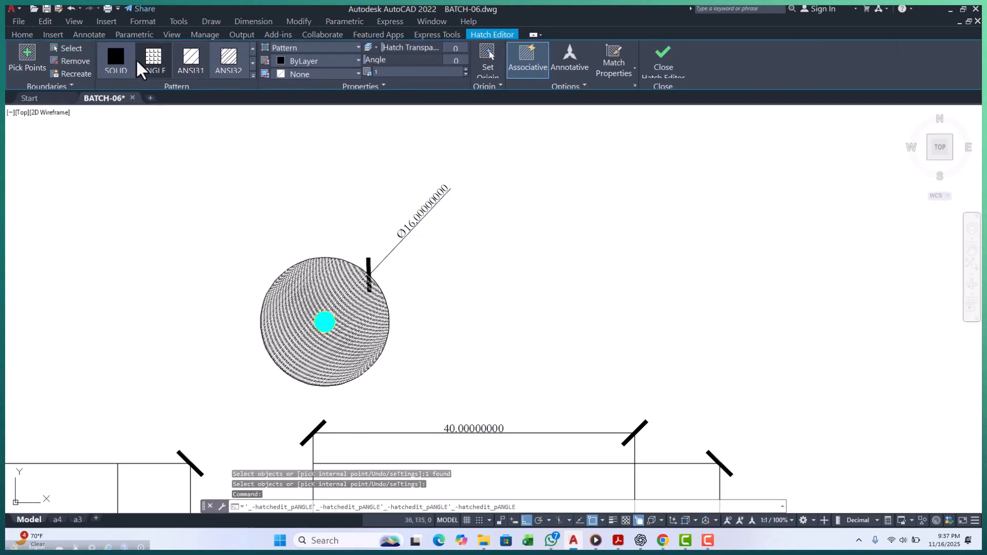
click(116, 58)
click(329, 62)
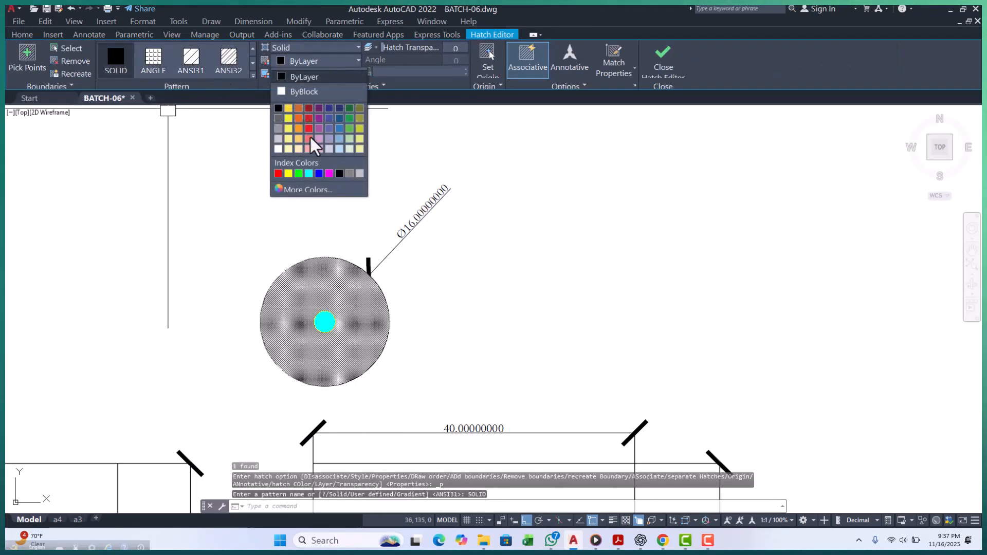
click(278, 173)
key(Escape)
key(Escape)
key(Escape)
scroll(378, 291, up, 2)
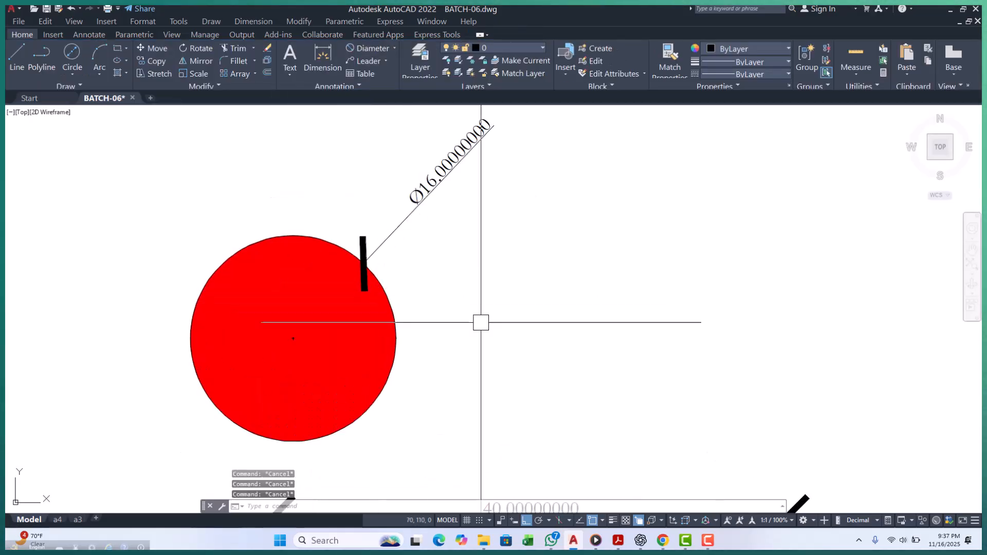
text(ma)
key(Return)
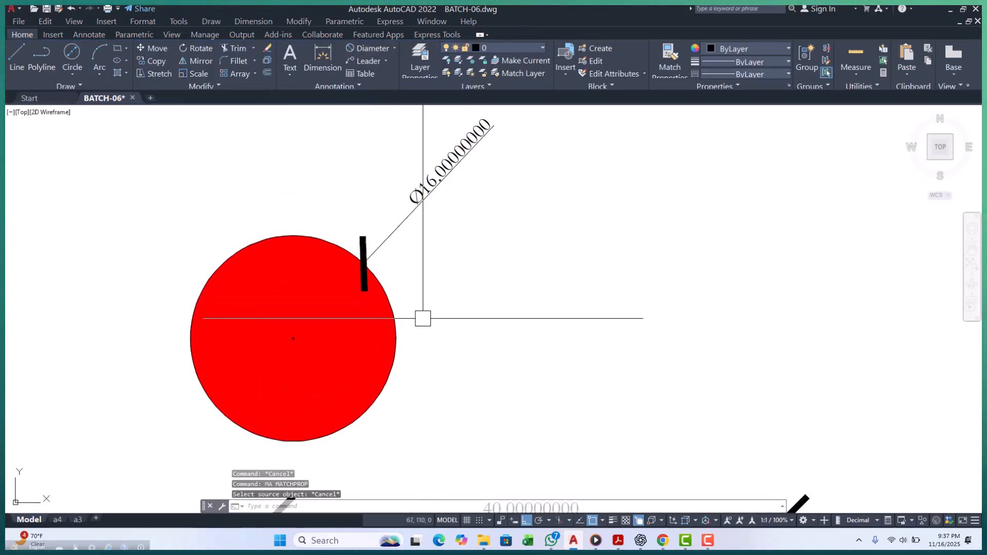
key(Escape)
key(Escape)
Set the colour of the circle's outline to Red.
click(385, 294)
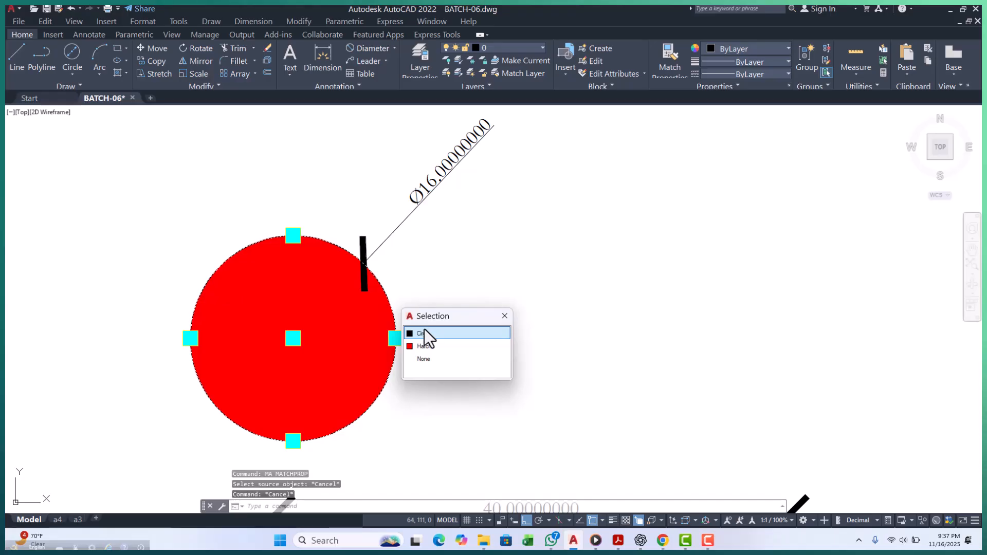
click(424, 331)
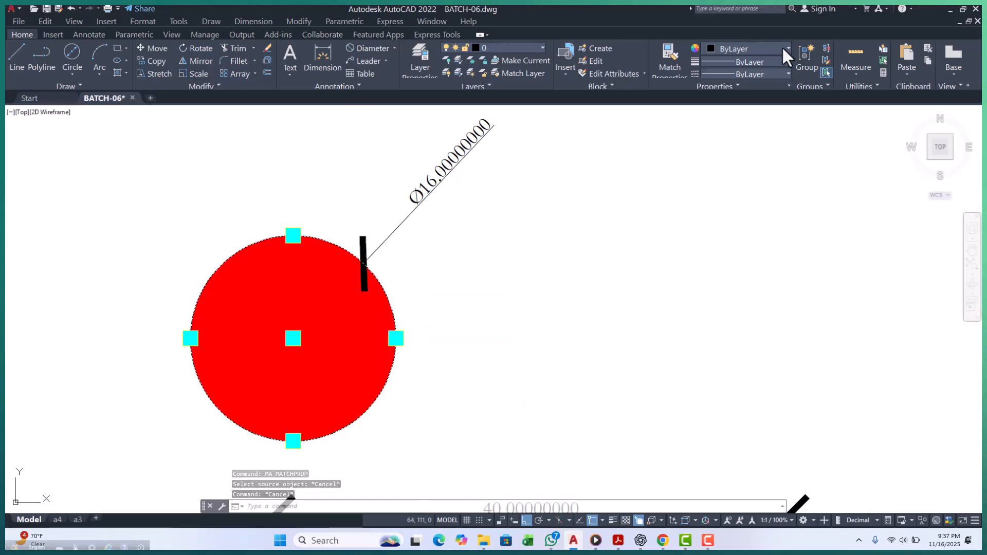
click(758, 48)
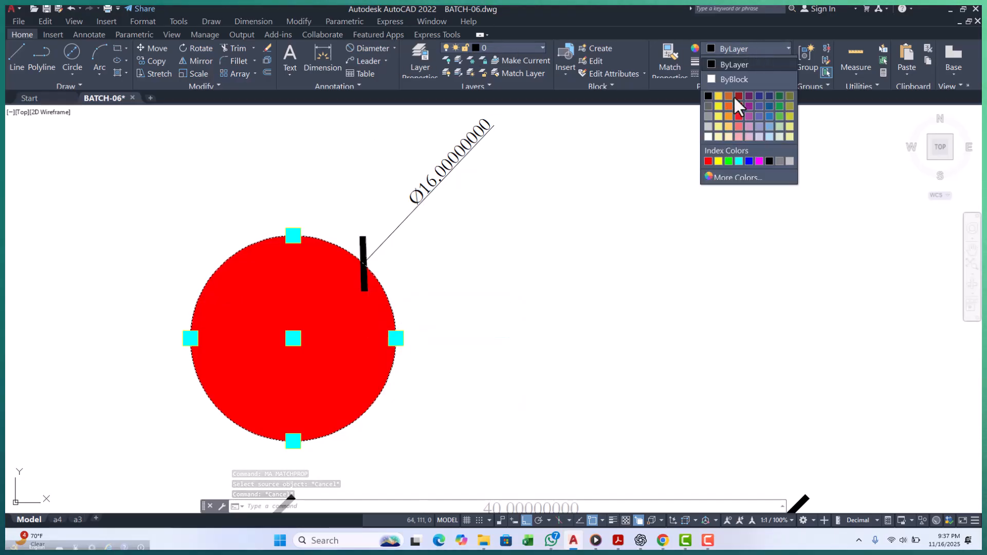
click(708, 161)
key(Escape)
key(Escape)
Check the colours of the circle's solid hatch and outline by selecting them up close.
scroll(279, 304, up, 3)
click(280, 303)
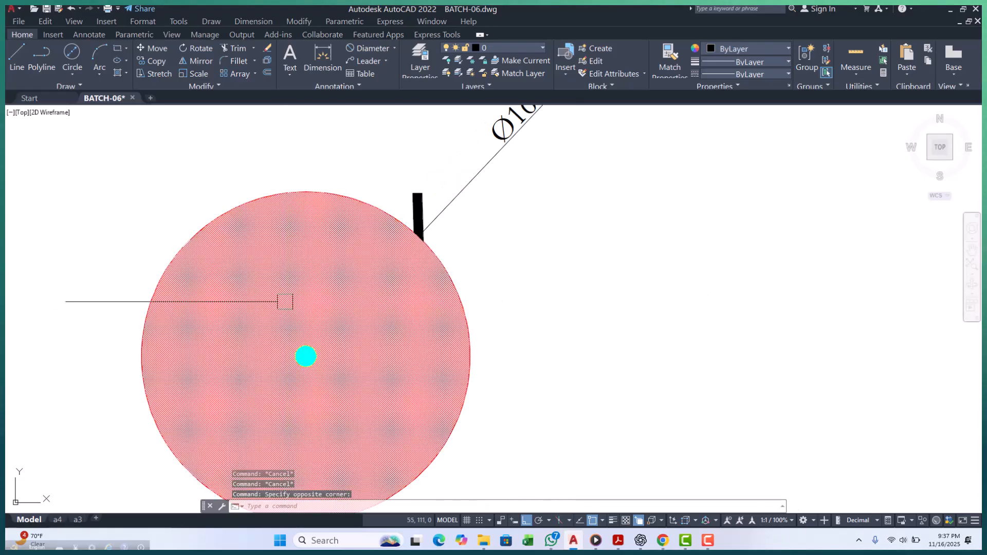
key(Escape)
click(452, 276)
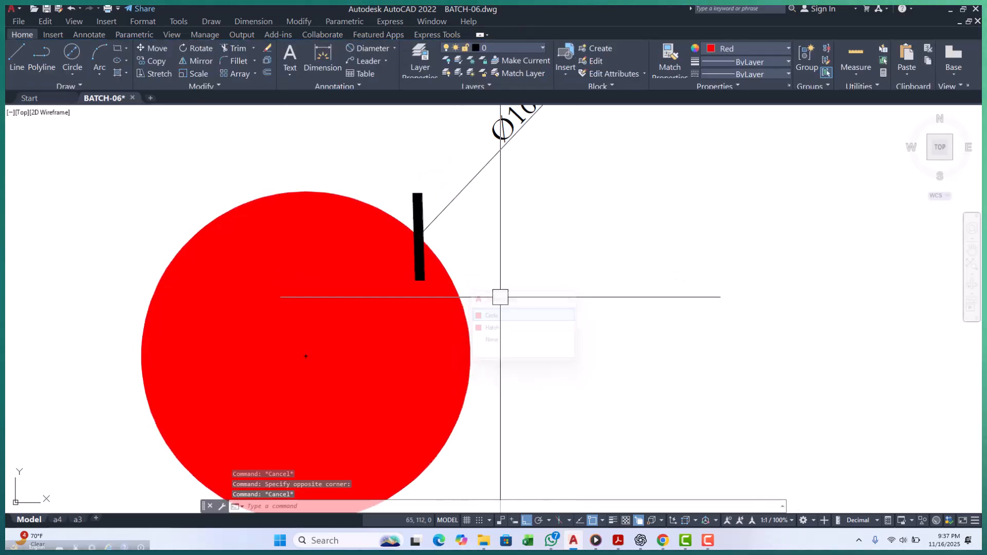
key(Escape)
scroll(501, 293, down, 4)
scroll(398, 267, down, 2)
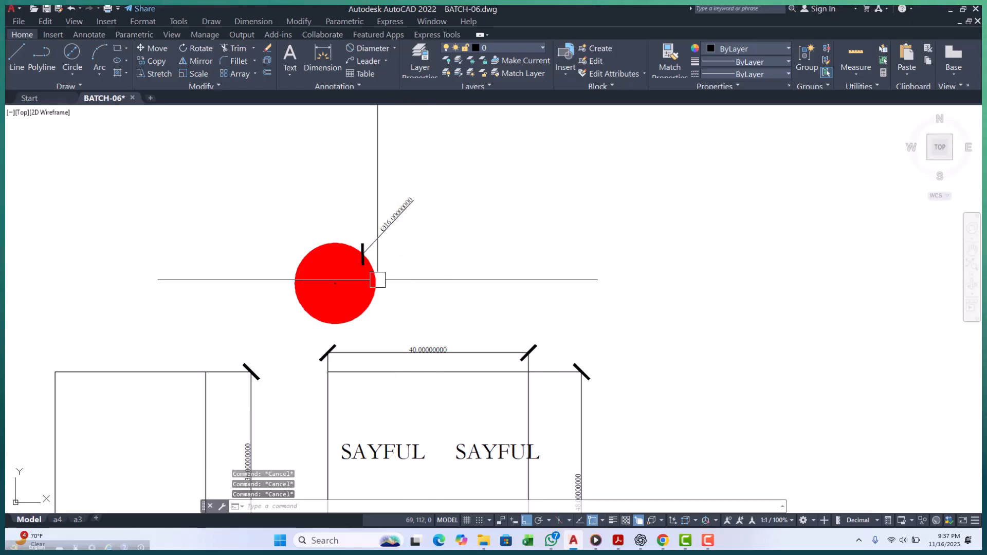
scroll(350, 280, up, 6)
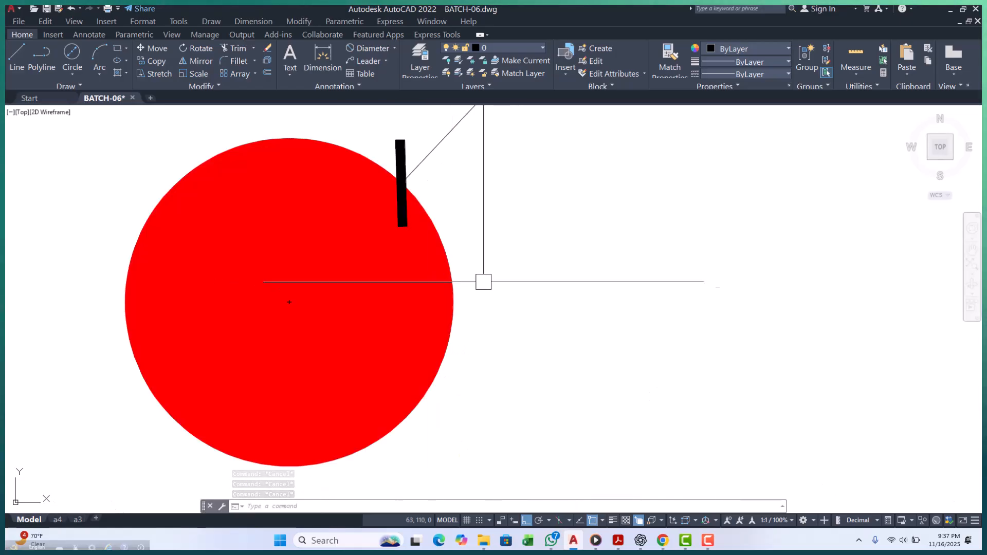
scroll(370, 239, down, 4)
scroll(380, 241, up, 4)
Examine how the circle's outline and its solid hatch respond to window selections and direct picks, clearing each selection.
click(538, 286)
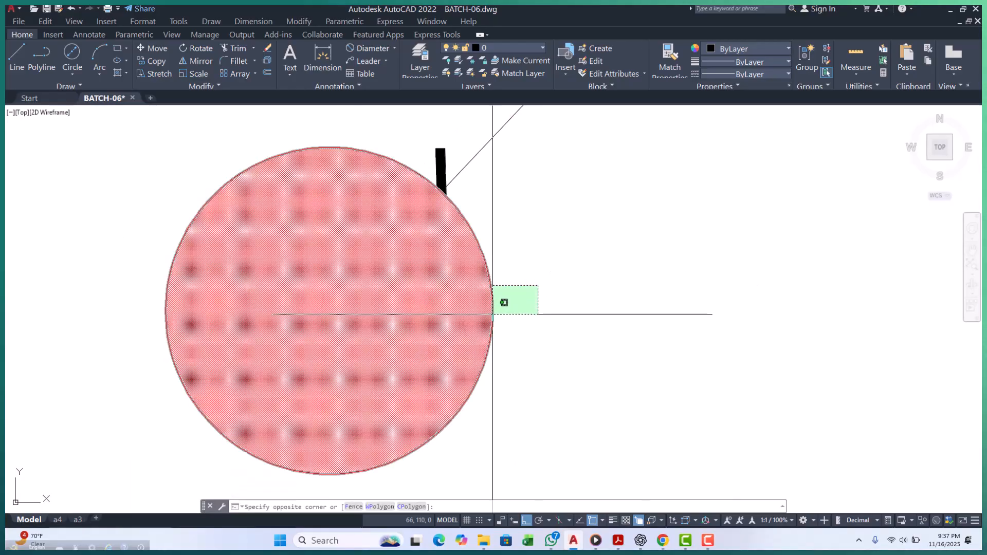
click(524, 304)
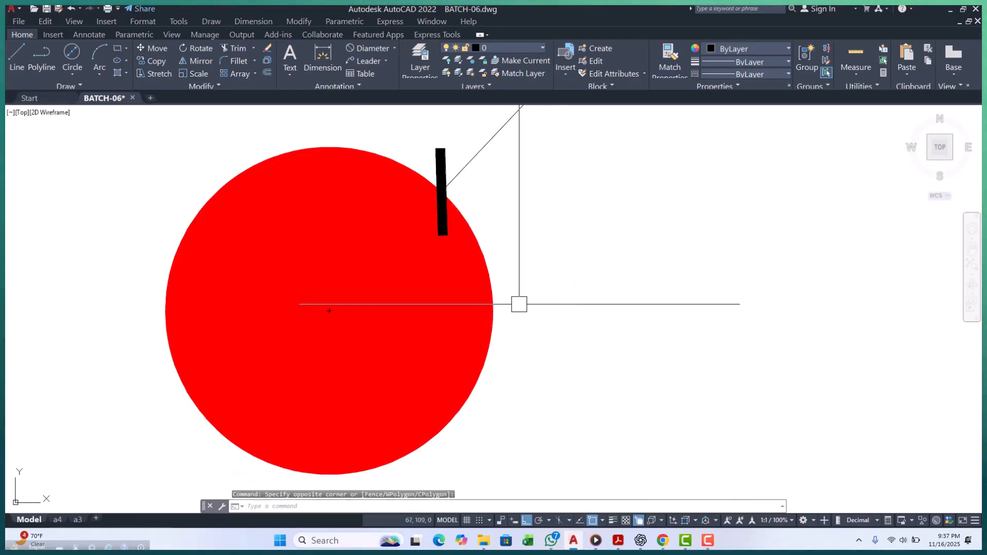
click(440, 298)
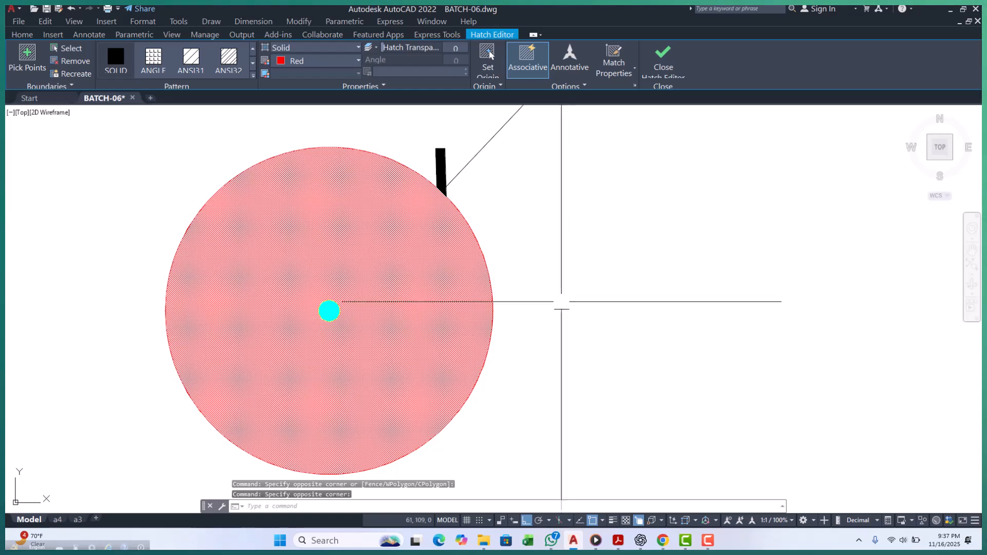
middle_drag(571, 281, 557, 319)
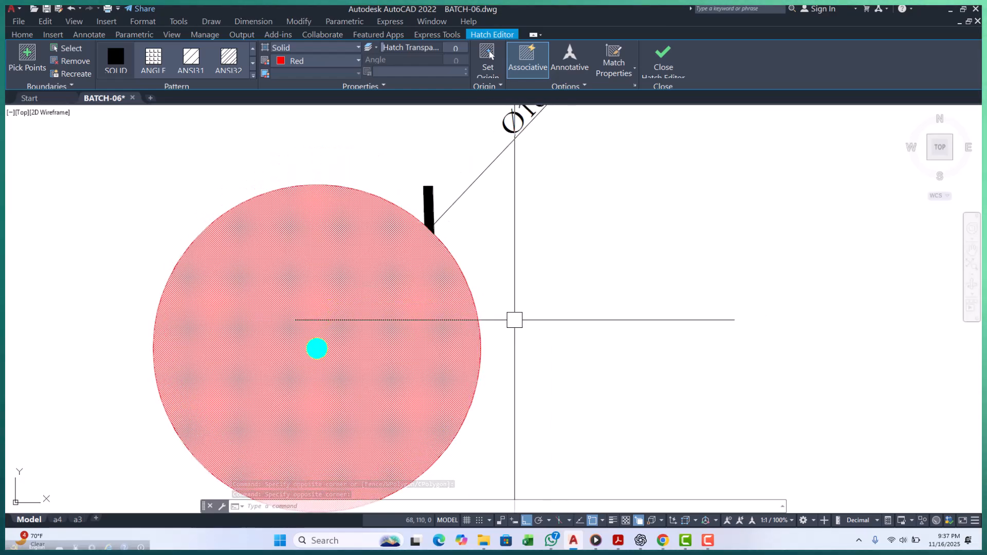
key(Escape)
key(Escape)
key(Escape)
click(298, 156)
click(231, 215)
scroll(280, 213, down, 7)
key(Escape)
scroll(298, 243, up, 4)
click(444, 235)
click(402, 255)
key(Escape)
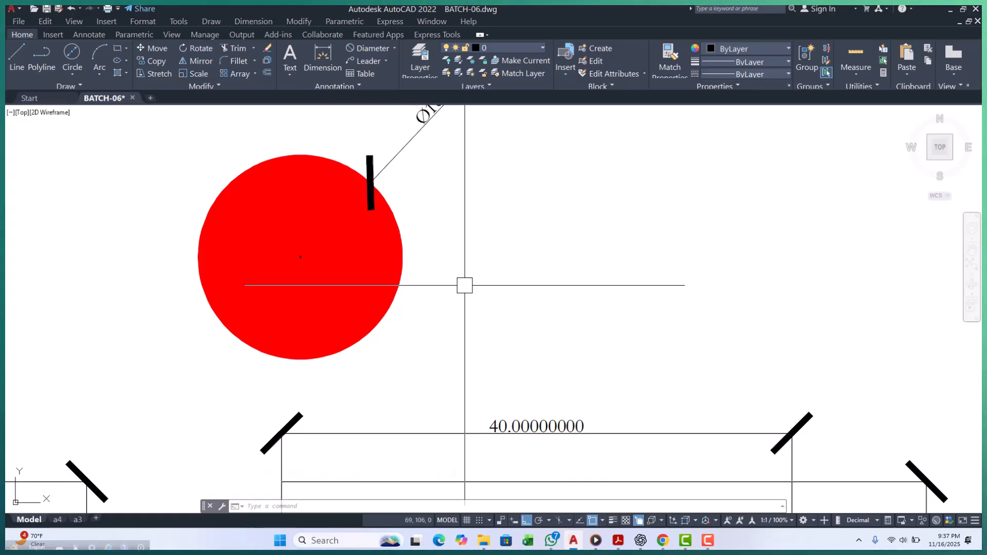
scroll(216, 291, down, 4)
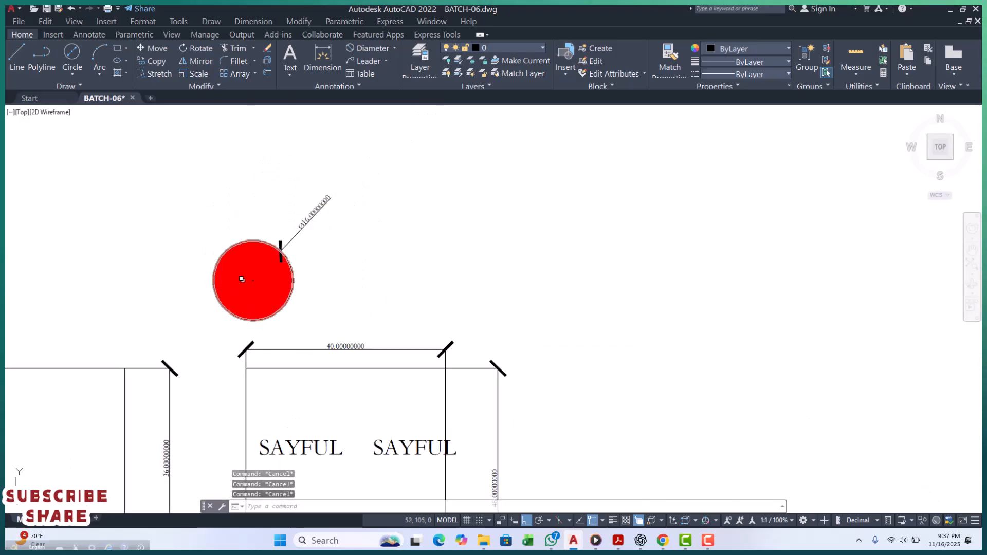
Draw a solid donut with inside diameter 0 and outside diameter 20 beside the red hatched circle.
middle_drag(283, 292, 282, 322)
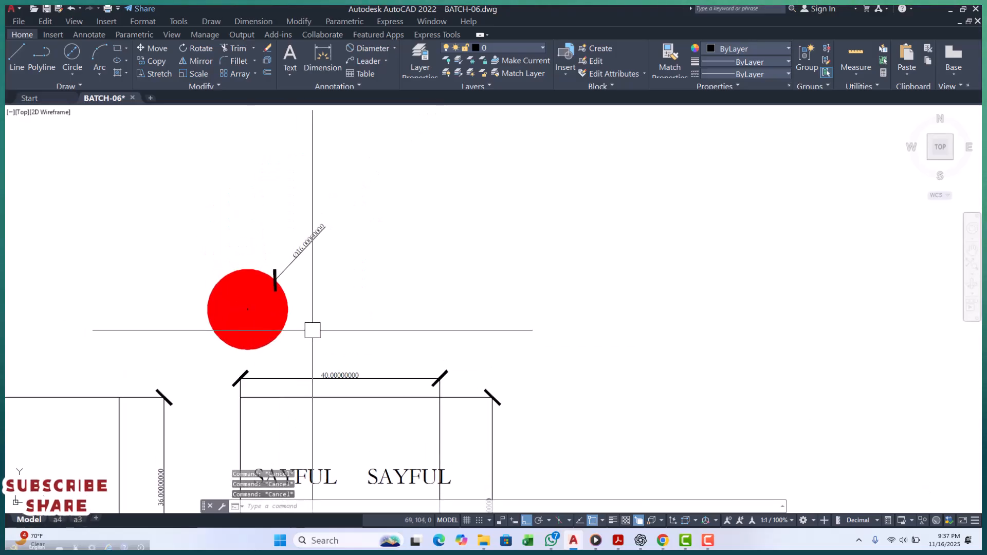
text(DO)
key(Return)
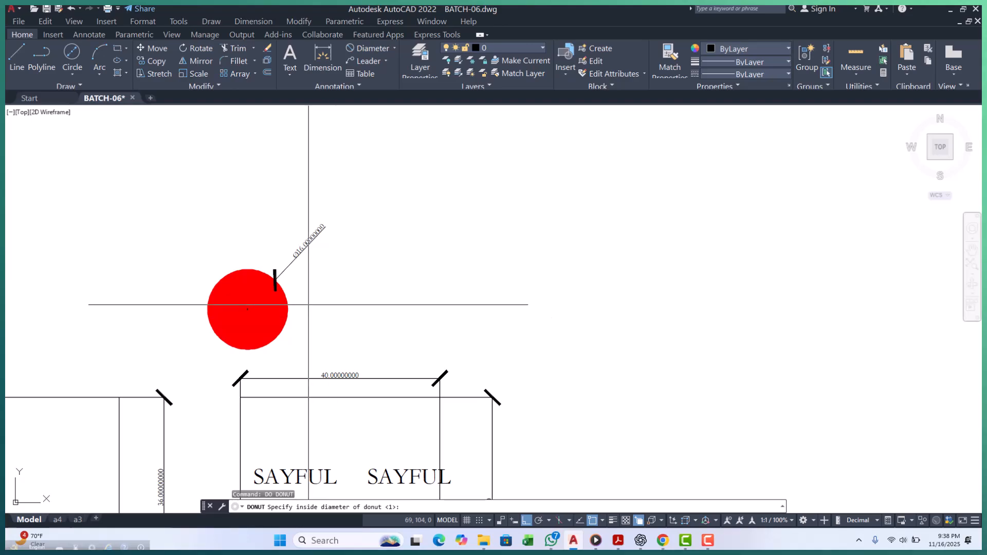
scroll(310, 304, up, 2)
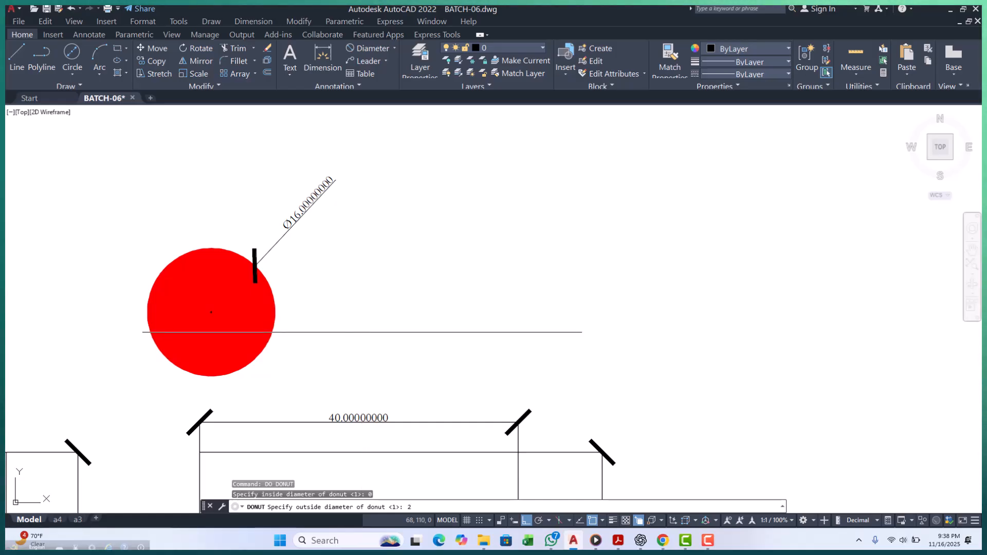
key(Return)
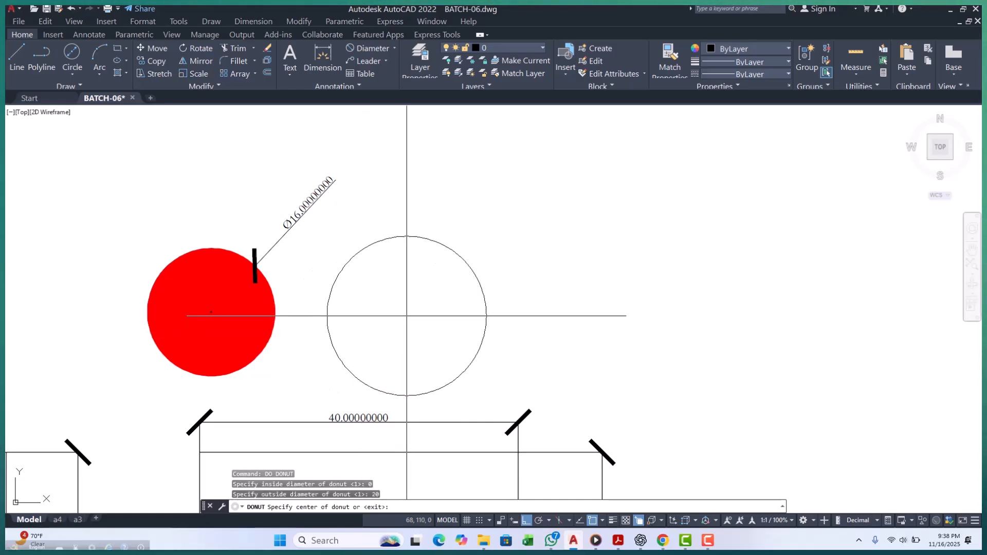
scroll(366, 286, down, 2)
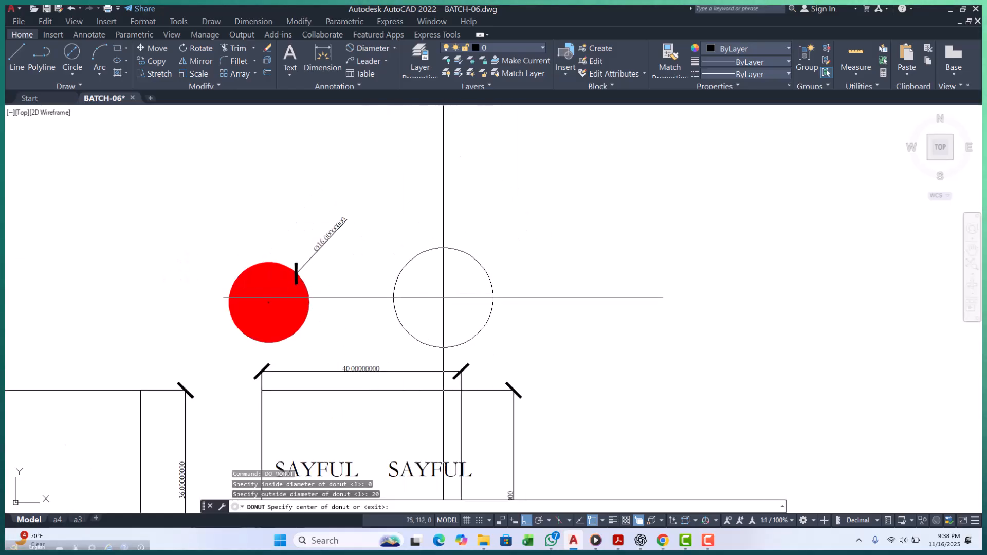
click(440, 295)
key(Escape)
Set the colour of the 20-diameter donut to red.
scroll(449, 285, up, 4)
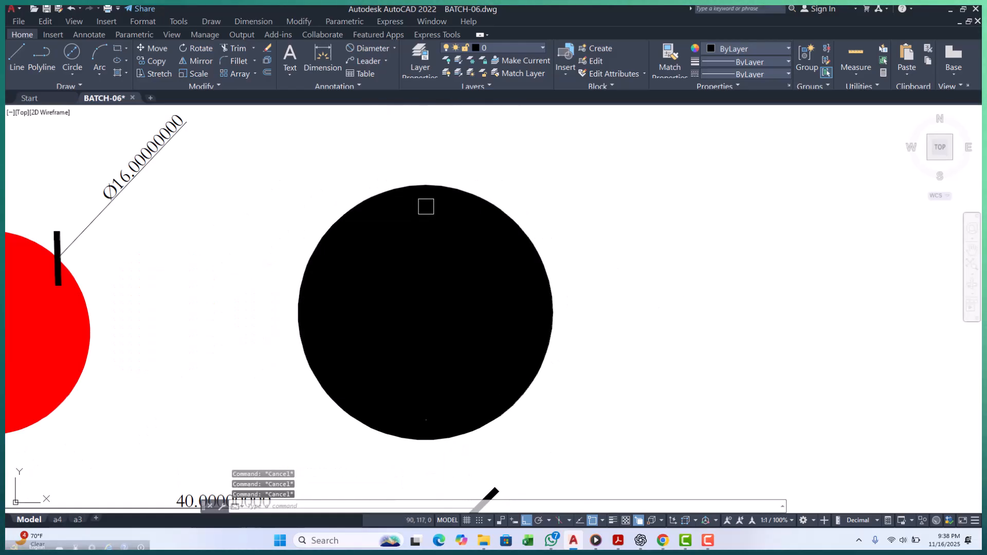
click(436, 242)
key(Escape)
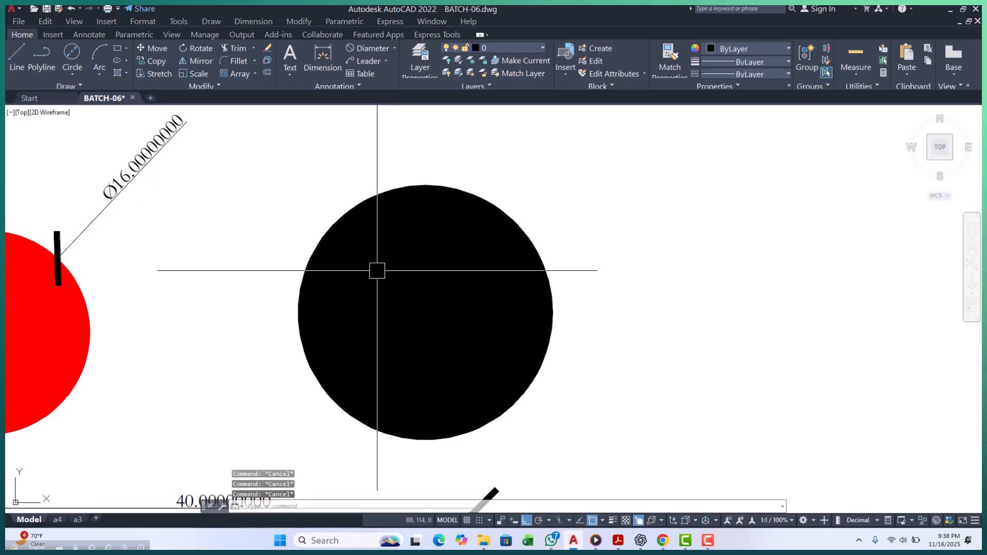
scroll(390, 288, down, 3)
click(395, 293)
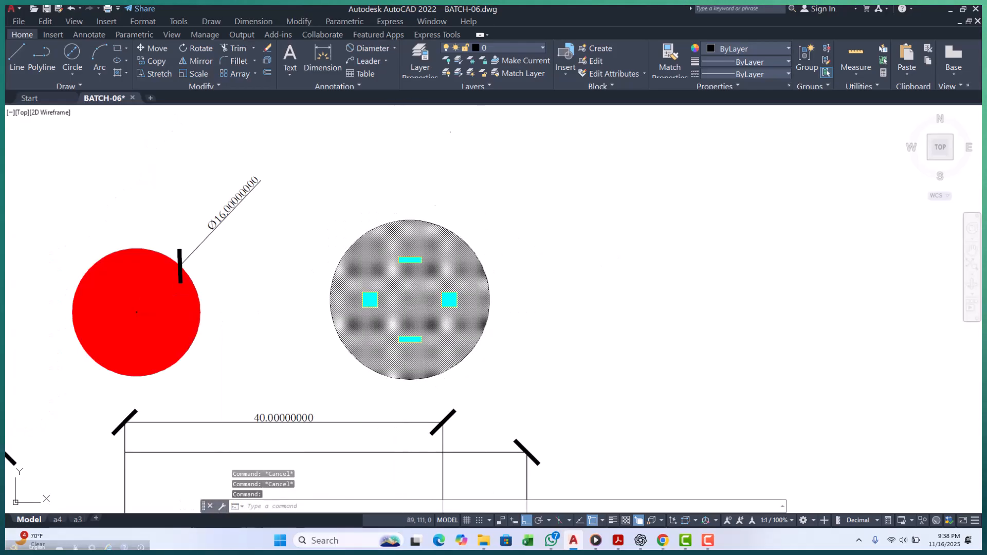
click(745, 49)
click(708, 161)
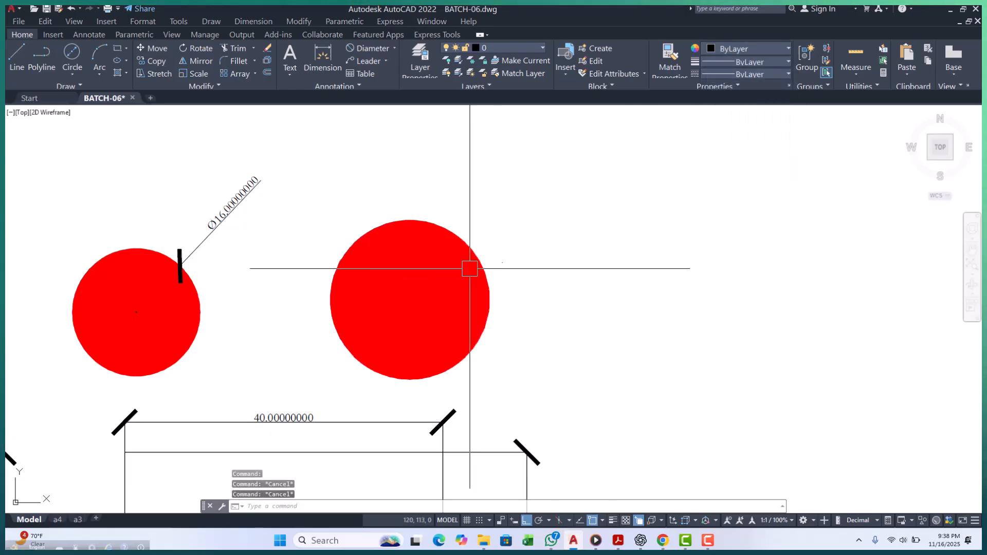
key(Escape)
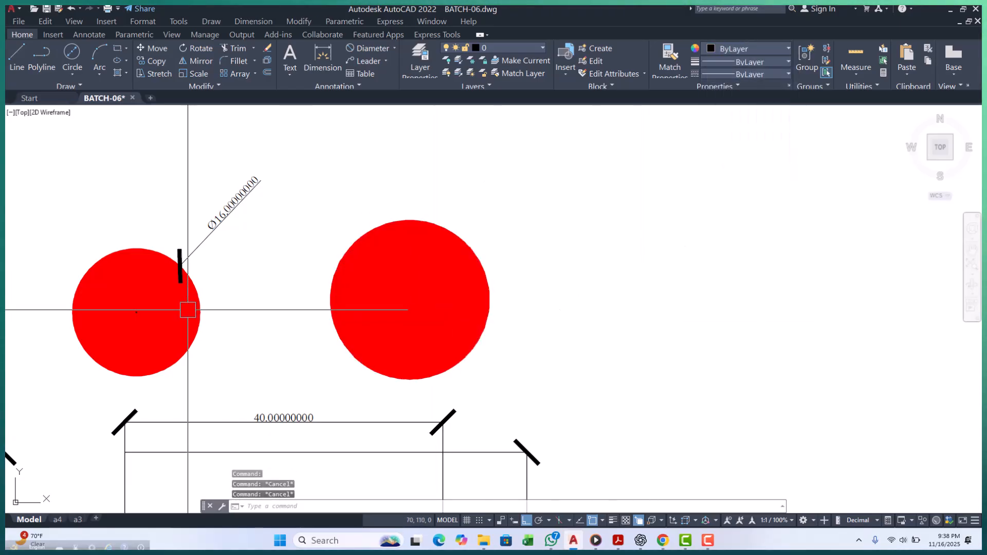
Compare how the hatched circle and the solid donut respond to selection, clearing each selection.
click(174, 312)
click(205, 314)
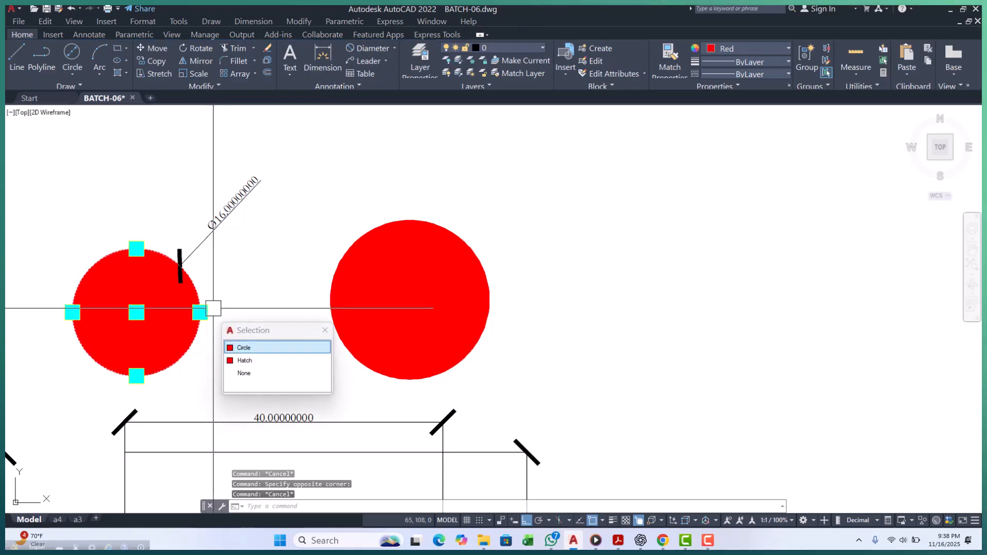
key(Escape)
click(366, 278)
key(Escape)
Draw a donut with inside diameter 1 and outside diameter 16 beside the solid red donut.
scroll(327, 350, down, 6)
scroll(376, 339, up, 4)
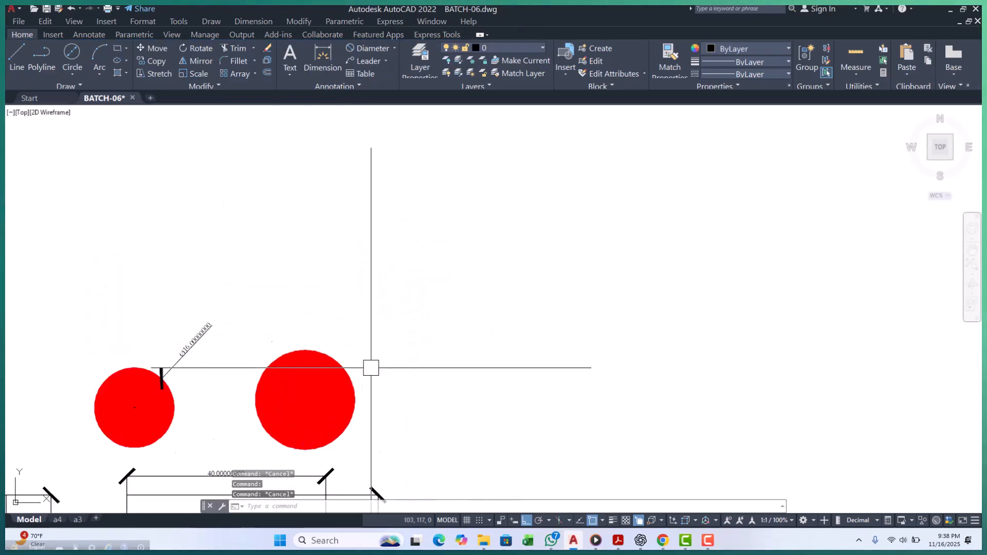
key(Escape)
text(DO)
key(Return)
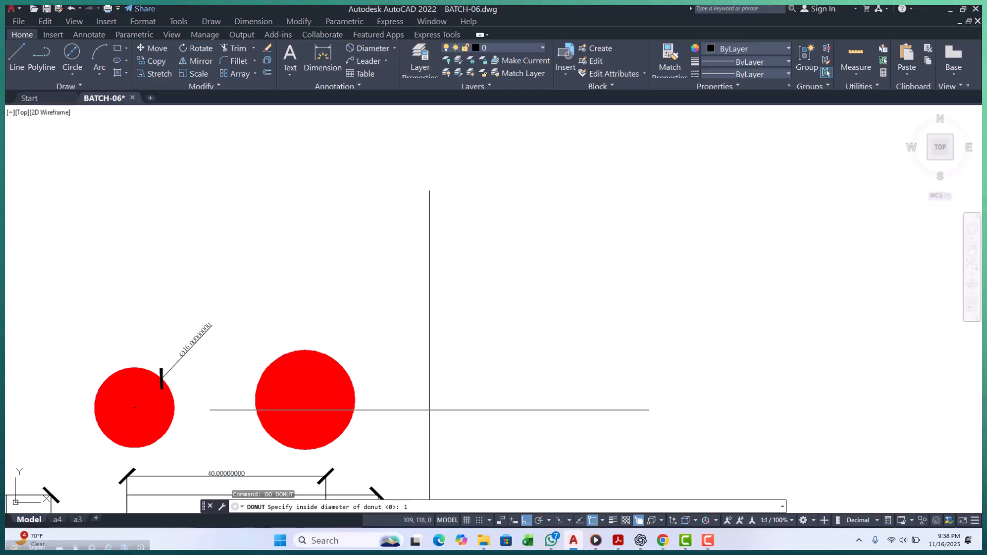
text(1)
key(Return)
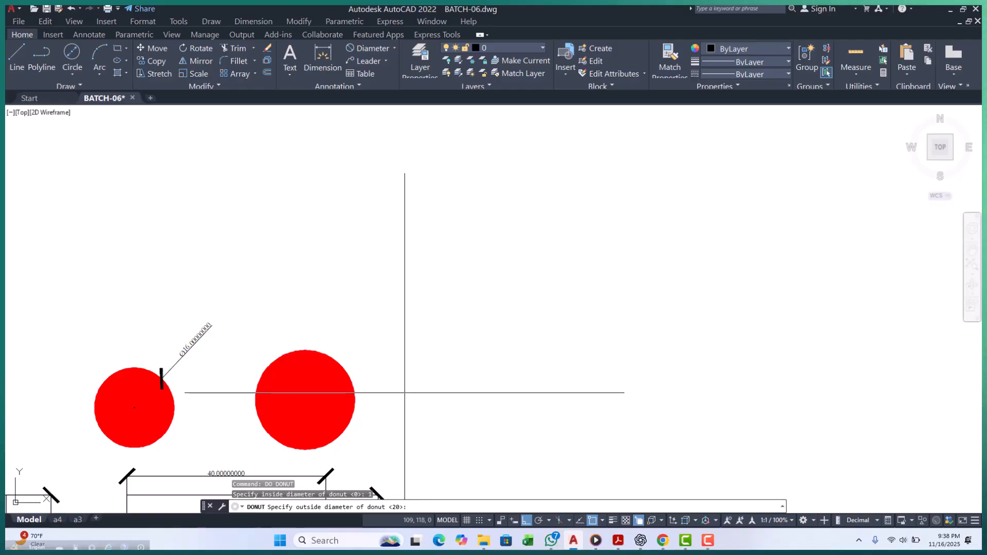
text(16)
key(Return)
click(412, 403)
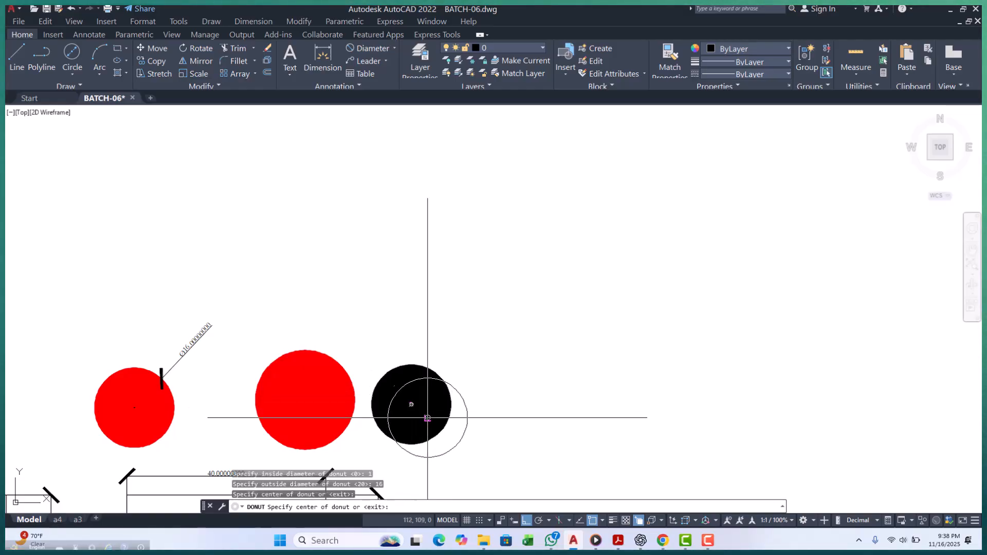
key(Escape)
Examine the centre hole and filled ring of the black 16-diameter donut up close.
scroll(403, 399, up, 4)
scroll(402, 409, up, 8)
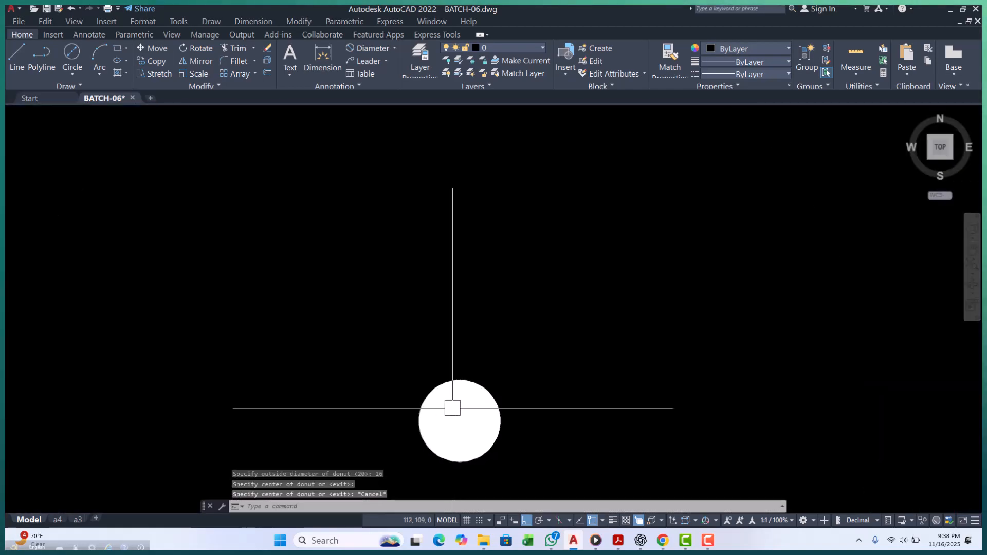
scroll(451, 414, down, 8)
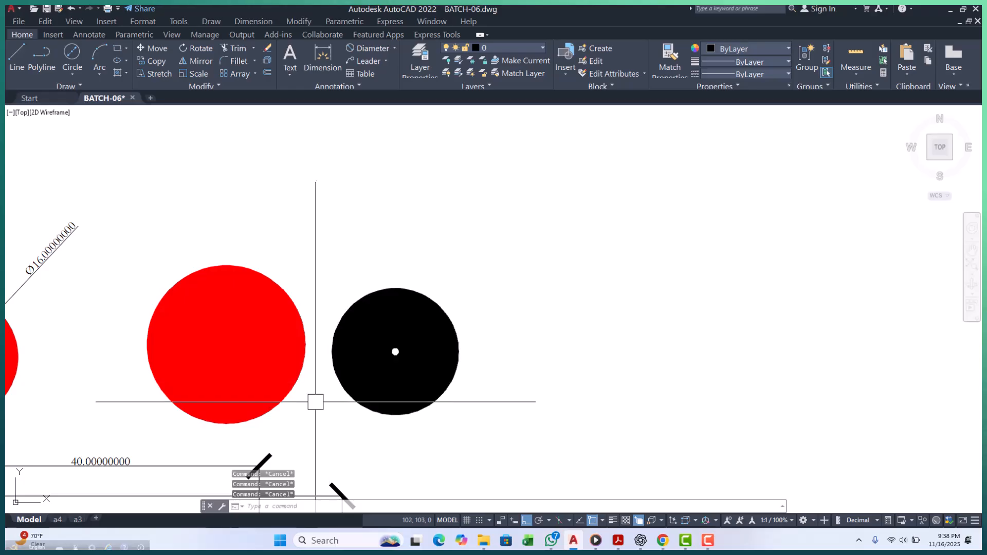
scroll(375, 360, up, 8)
scroll(424, 335, down, 6)
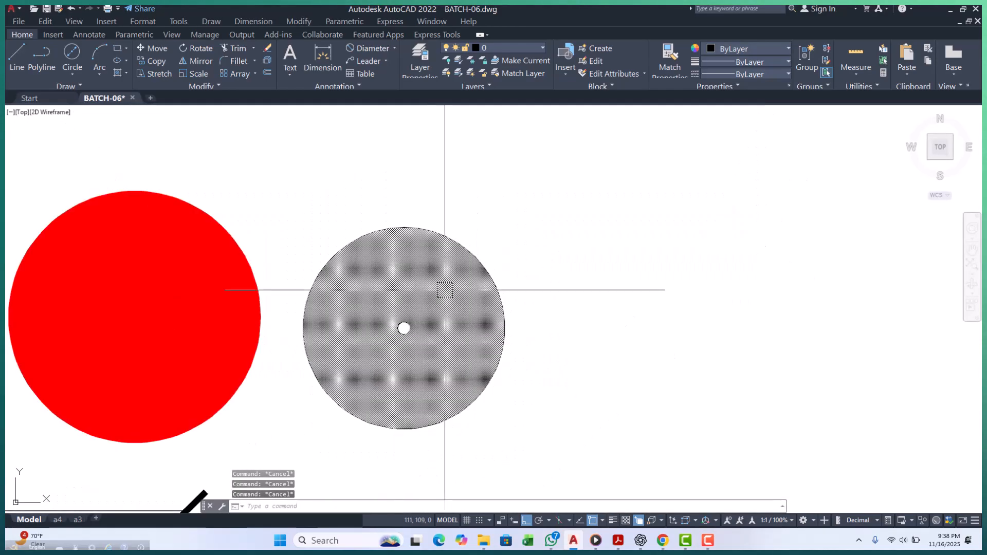
scroll(406, 354, up, 6)
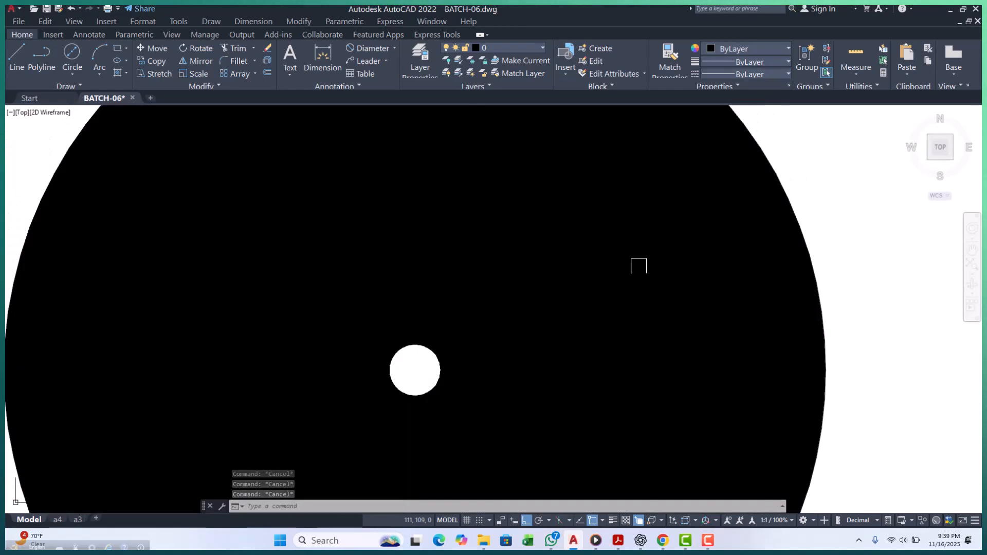
scroll(422, 359, up, 2)
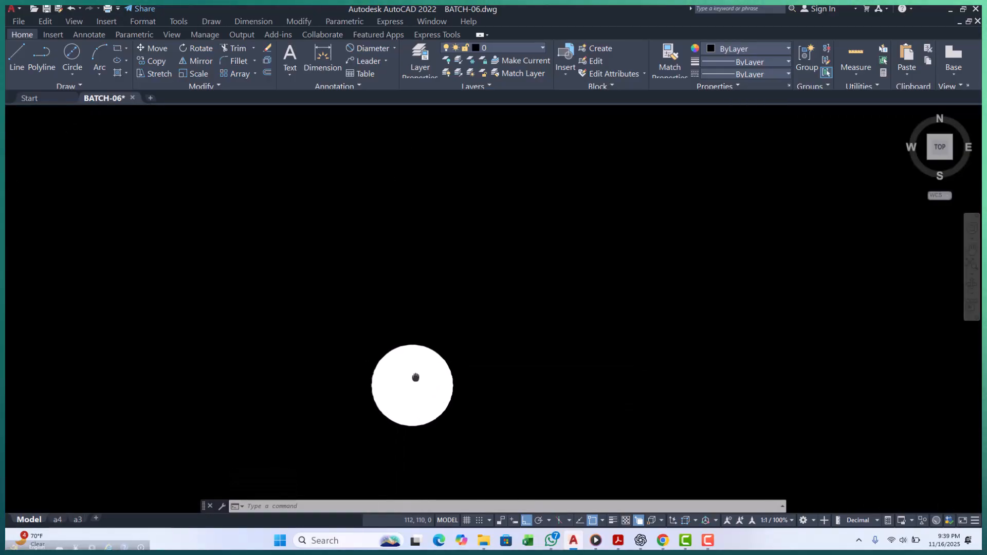
middle_drag(415, 377, 414, 372)
scroll(404, 346, down, 3)
scroll(402, 356, up, 3)
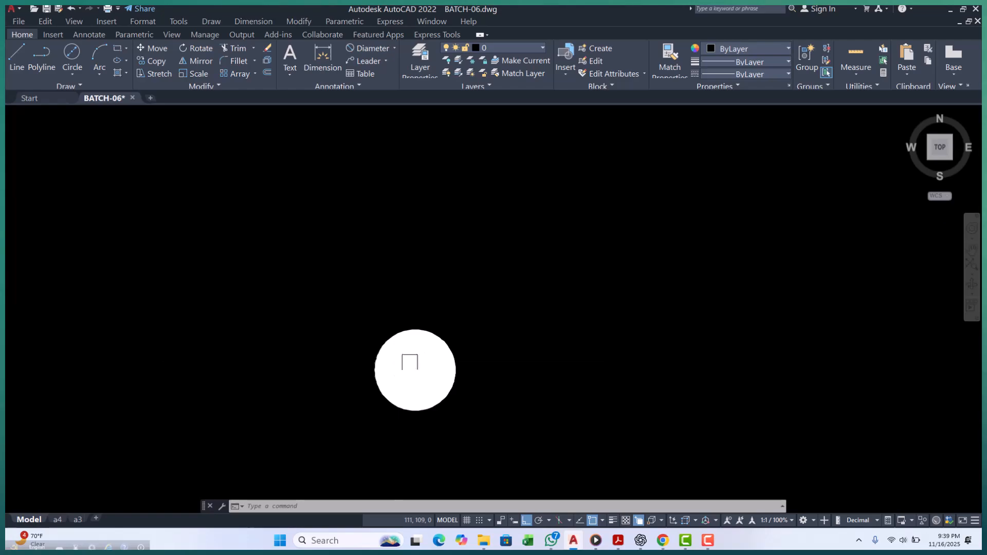
scroll(398, 333, down, 4)
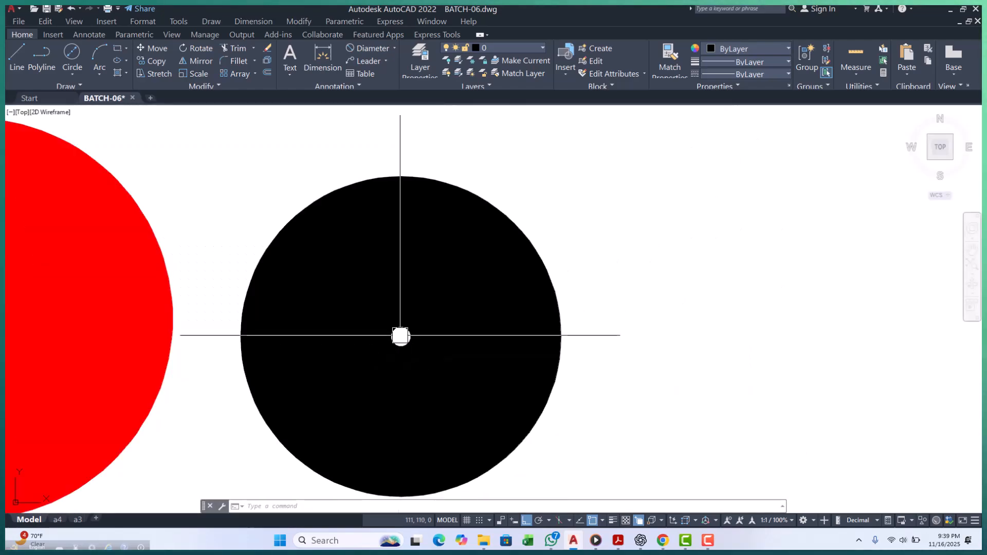
key(Escape)
key(Escape)
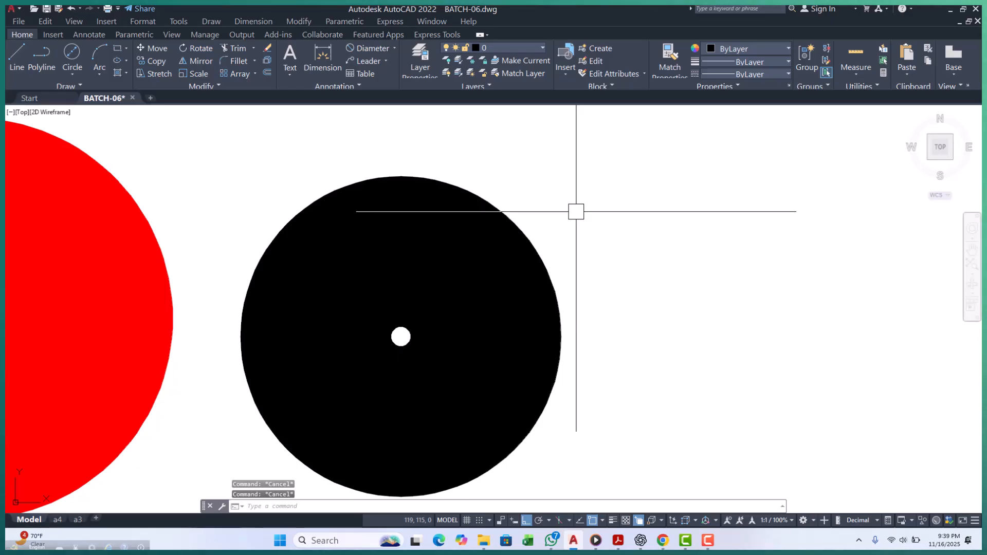
Set the colour of the donut with the centre hole to red.
click(576, 211)
click(422, 270)
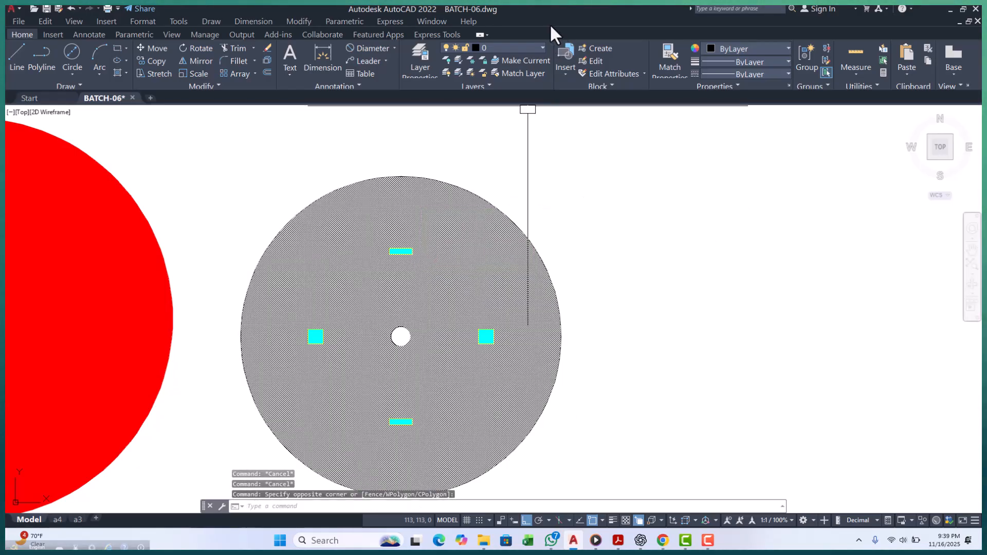
click(518, 47)
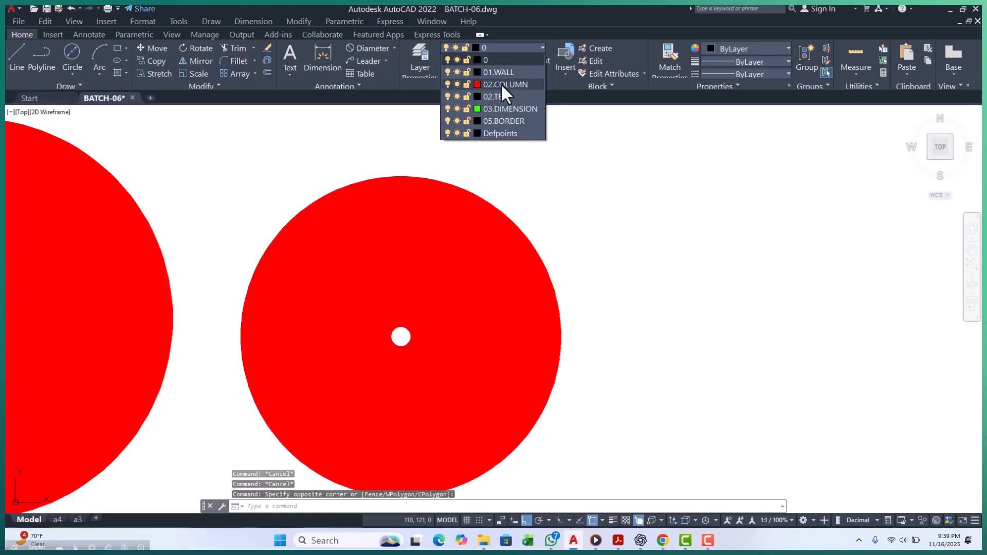
click(740, 47)
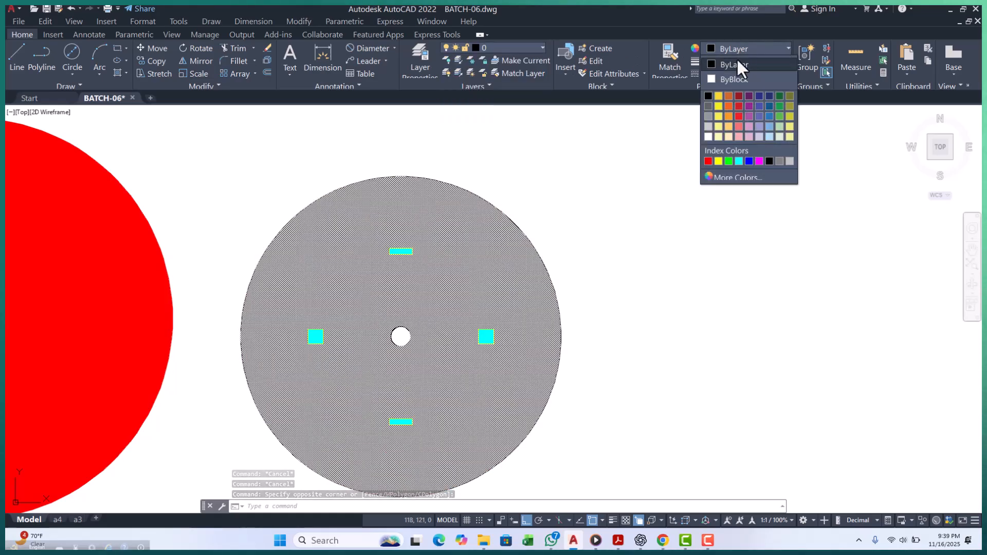
click(708, 161)
key(Escape)
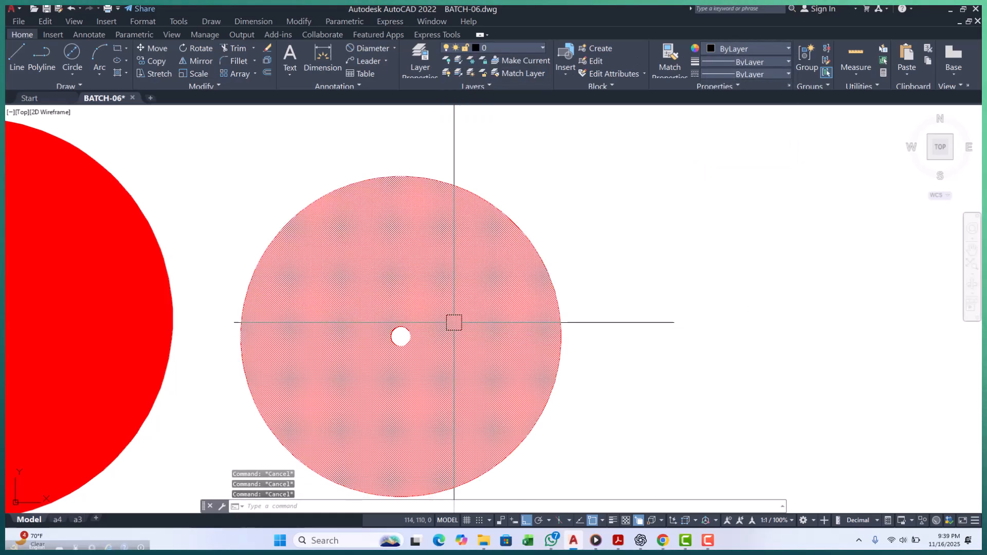
Draw a solid donut with inside diameter 0 and outside diameter 25 beside the rectangle containing the two texts.
scroll(454, 322, down, 6)
scroll(406, 255, down, 6)
mouse_move(435, 322)
middle_down()
mouse_move(438, 346)
mouse_move(430, 333)
mouse_move(396, 369)
mouse_move(360, 371)
middle_up()
scroll(430, 339, up, 4)
text(DO)
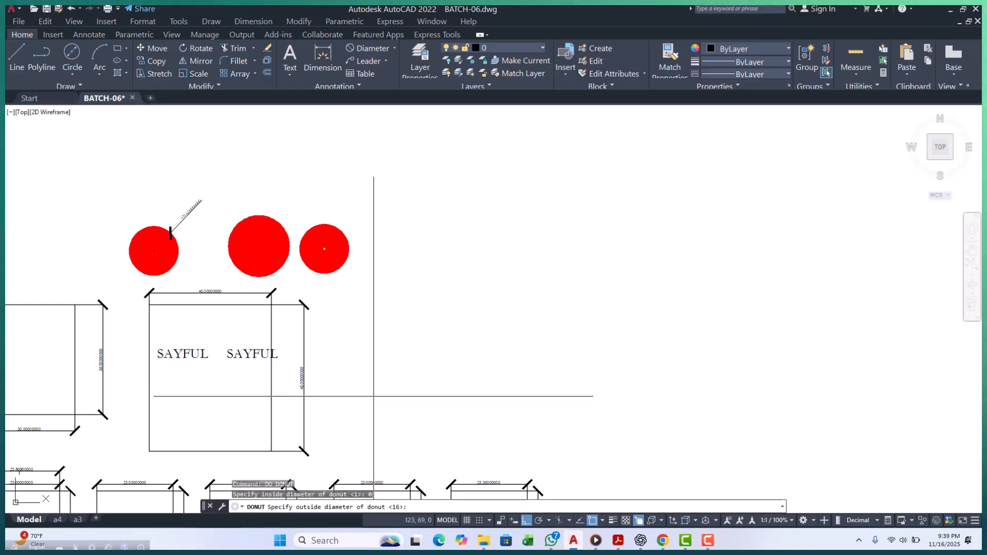
key(Return)
click(370, 388)
key(Escape)
key(Escape)
key(Escape)
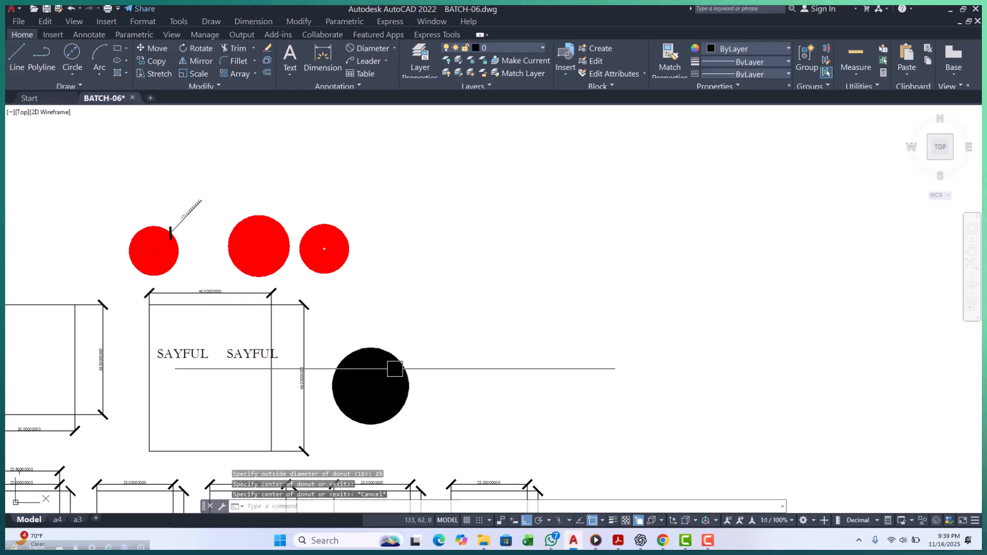
Set the colour of the 25-diameter donut to red.
scroll(399, 361, up, 2)
click(354, 390)
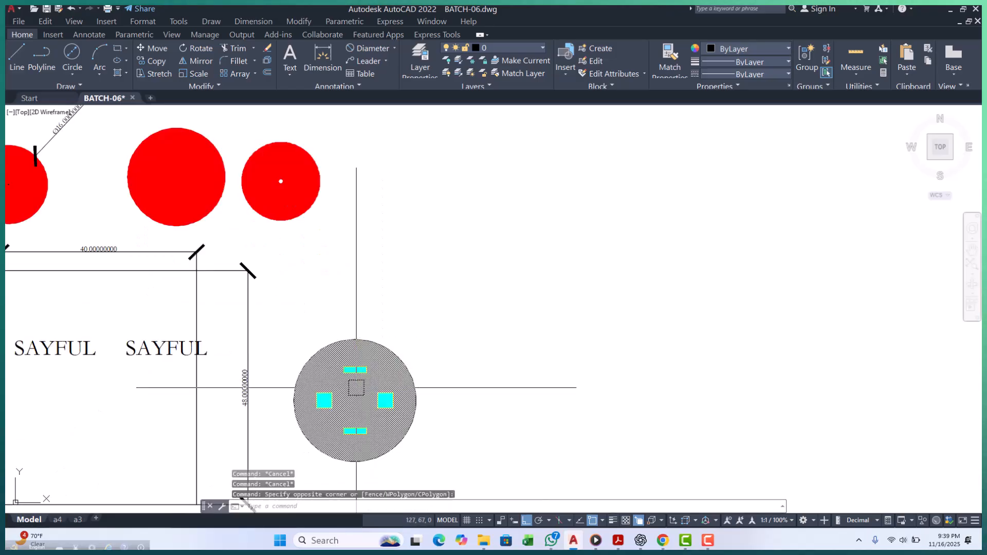
click(729, 46)
click(708, 161)
key(Escape)
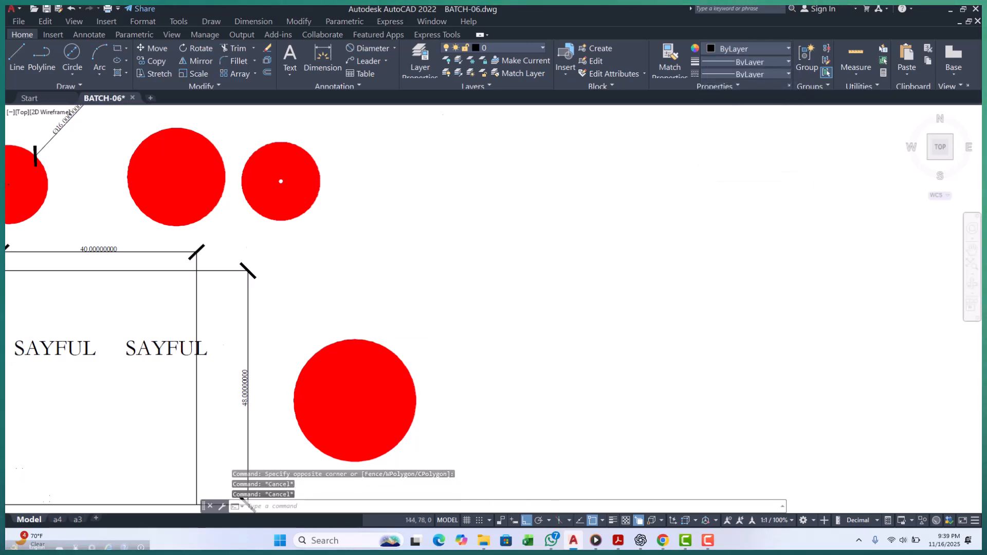
Draw a large rectangular-type revision cloud over the red donuts and most of the dimensioned rectangles, extending well below them.
scroll(443, 334, down, 5)
middle_drag(455, 292, 456, 331)
scroll(353, 375, up, 4)
middle_drag(353, 374, 319, 332)
scroll(325, 331, down, 4)
scroll(329, 325, down, 2)
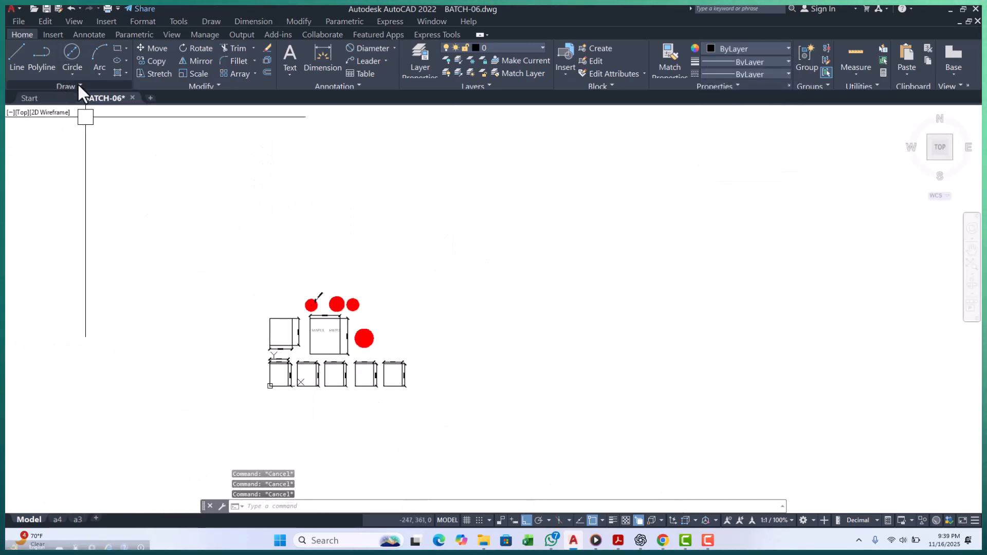
click(78, 84)
click(84, 109)
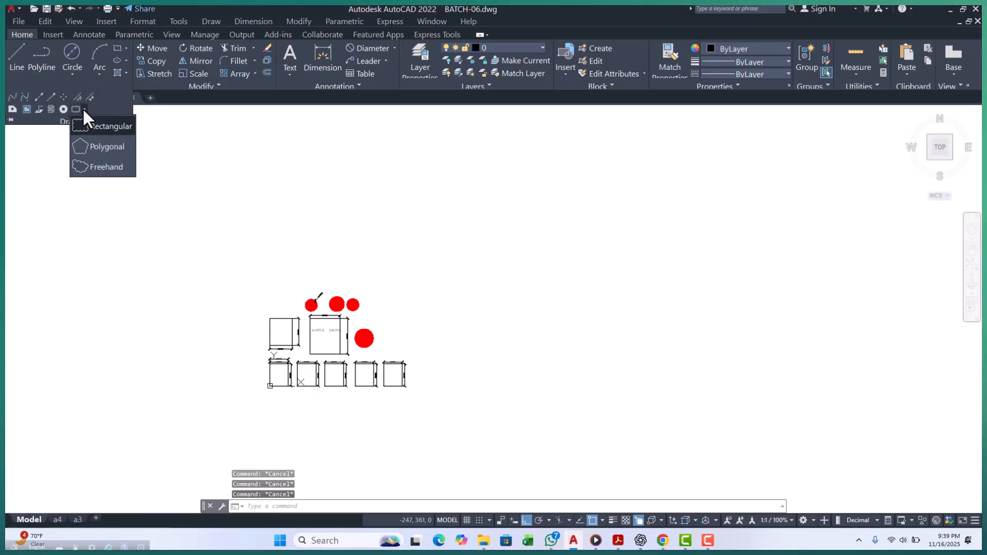
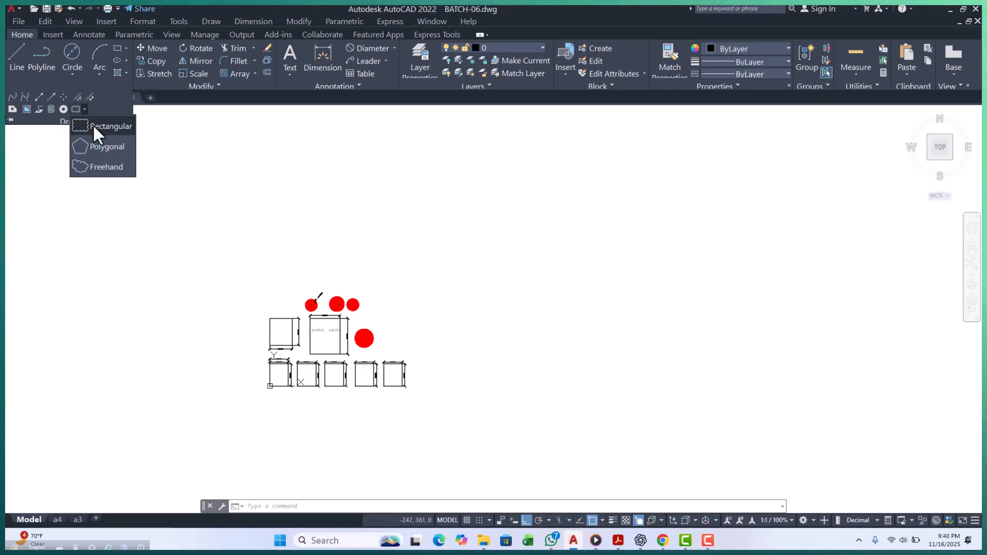
click(94, 126)
scroll(315, 323, up, 5)
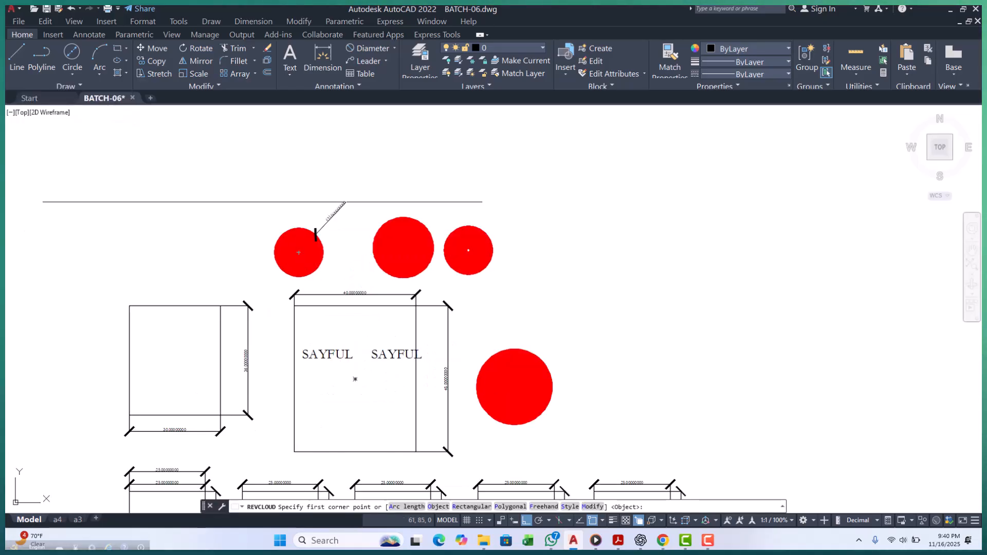
click(262, 206)
scroll(323, 231, down, 2)
scroll(390, 302, down, 4)
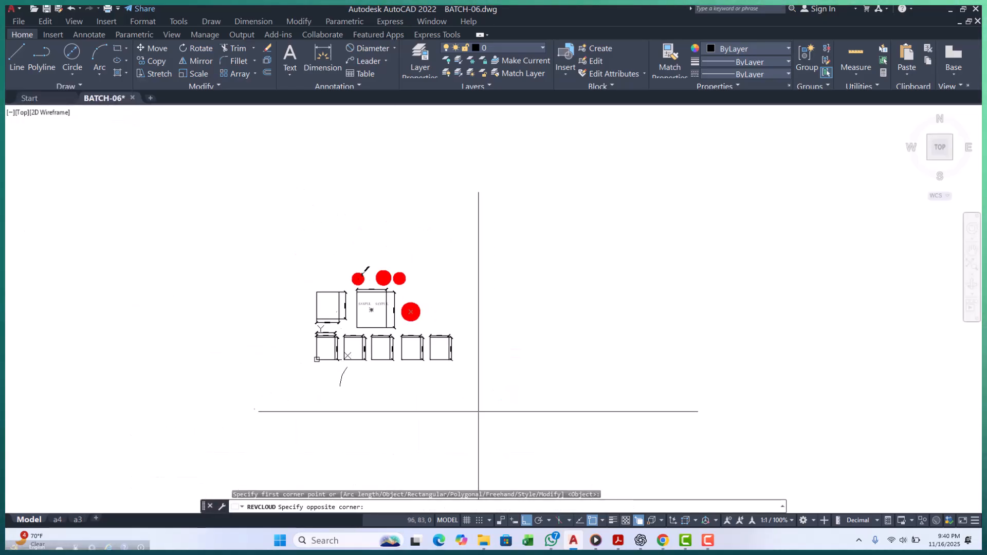
click(562, 434)
key(Escape)
key(Escape)
key(Escape)
Select the large revision cloud to examine its outline and grips, and clear the selection.
scroll(360, 273, up, 5)
scroll(315, 220, down, 3)
scroll(319, 220, up, 3)
click(321, 220)
scroll(322, 220, down, 3)
scroll(419, 265, down, 2)
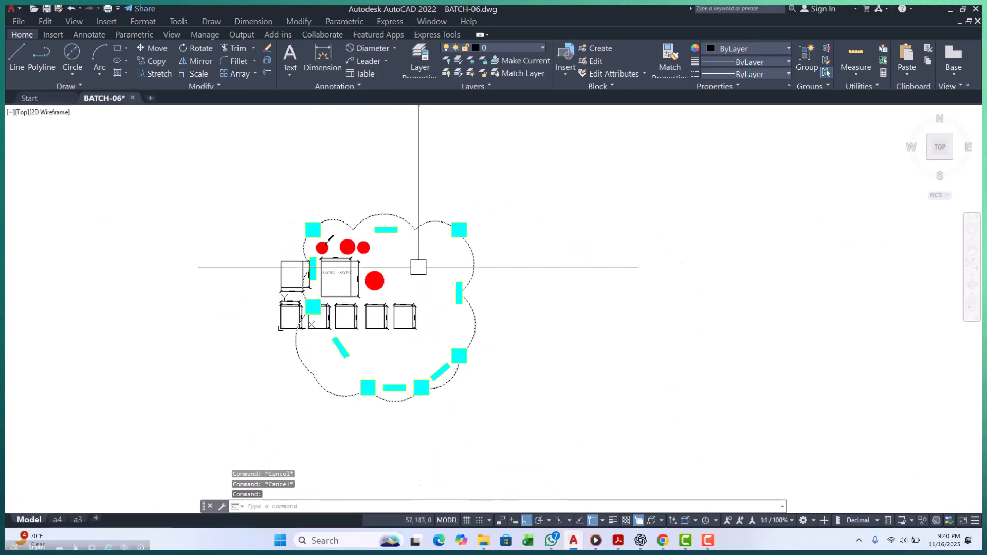
key(Escape)
scroll(420, 265, up, 4)
Draw a rectangular revision cloud with arc length 5 around the red donuts and the rectangle containing the two texts.
text(REVC)
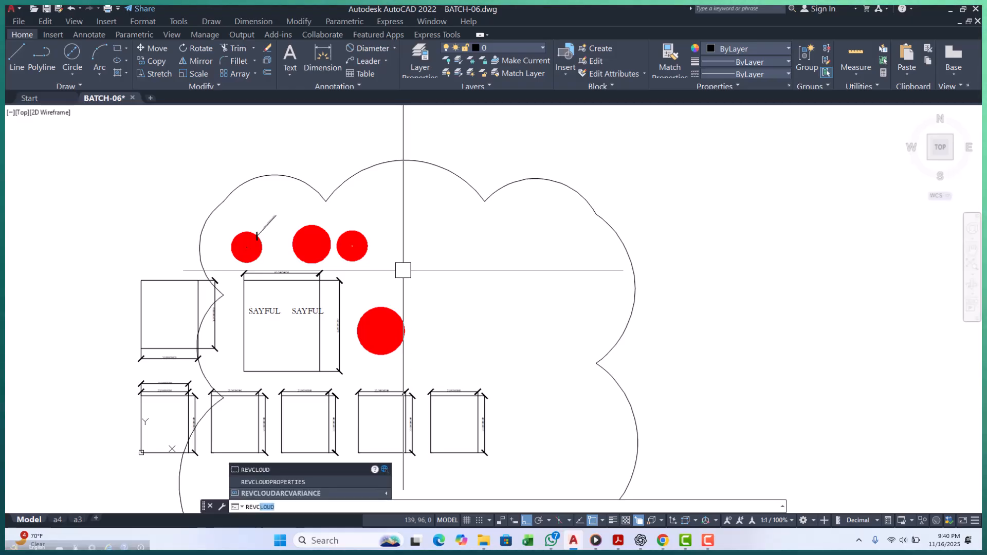
key(Return)
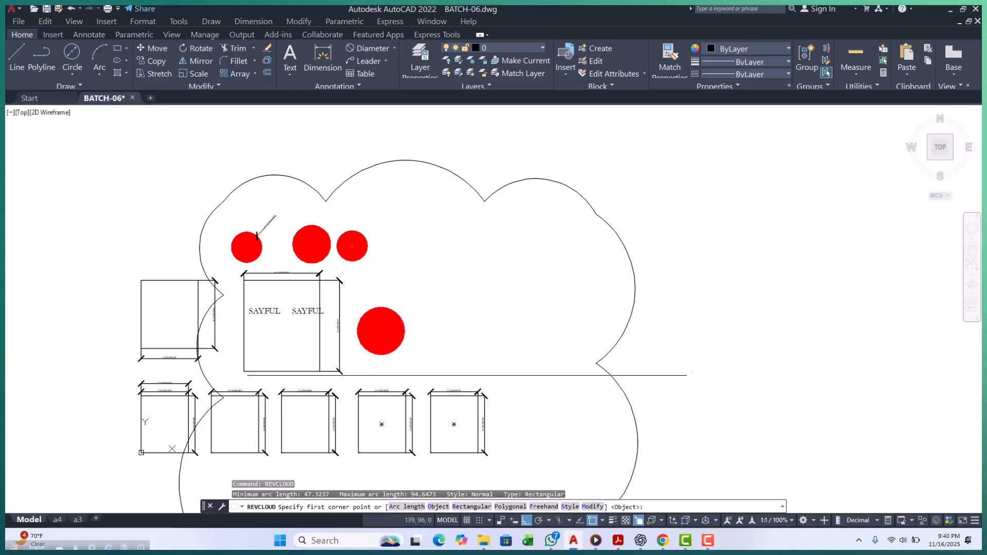
text(A)
key(Return)
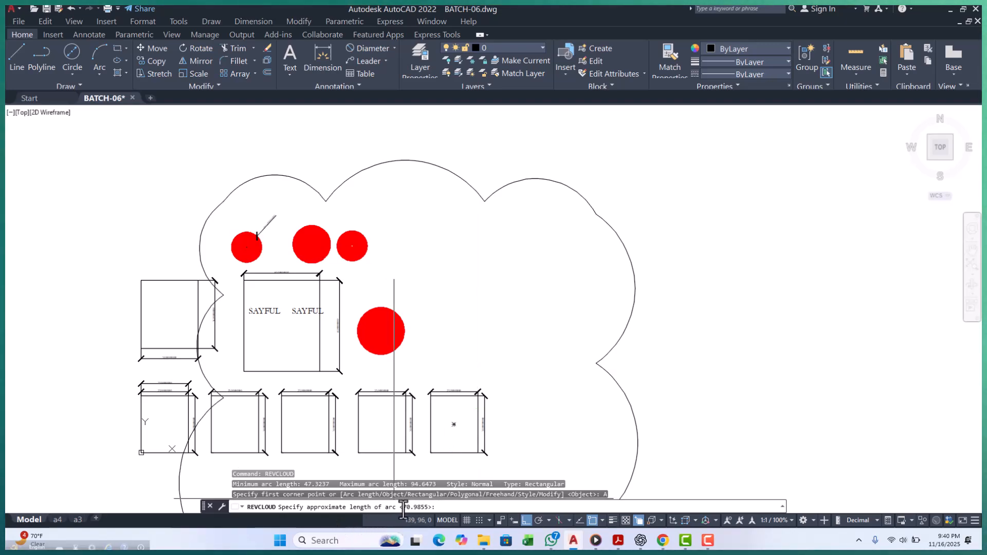
text(5)
key(Return)
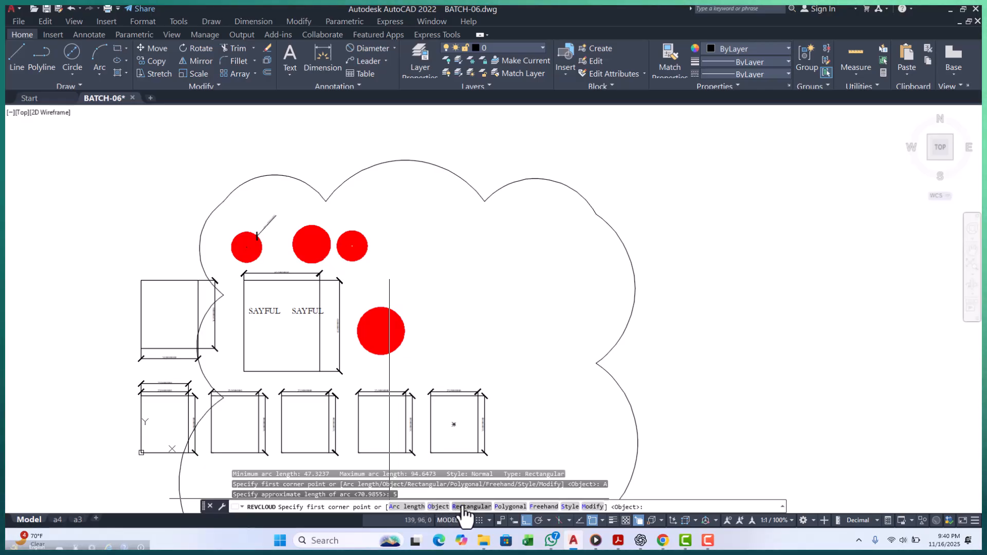
click(469, 507)
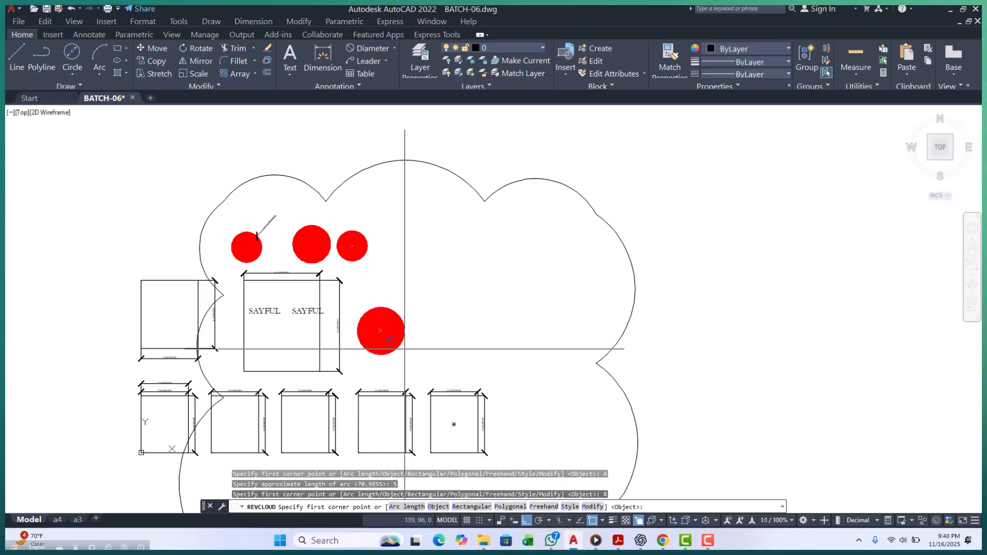
scroll(289, 275, up, 2)
click(296, 277)
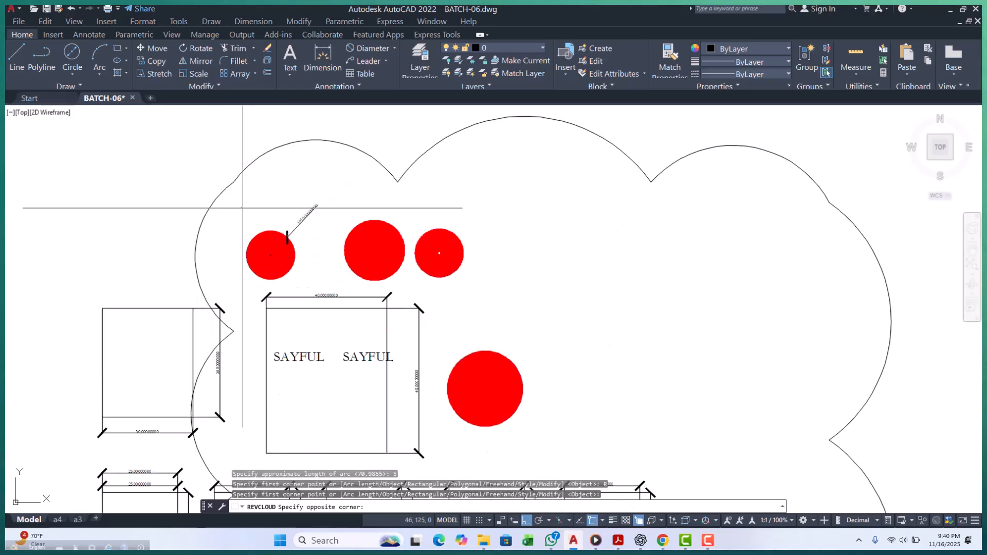
scroll(298, 276, down, 3)
click(414, 361)
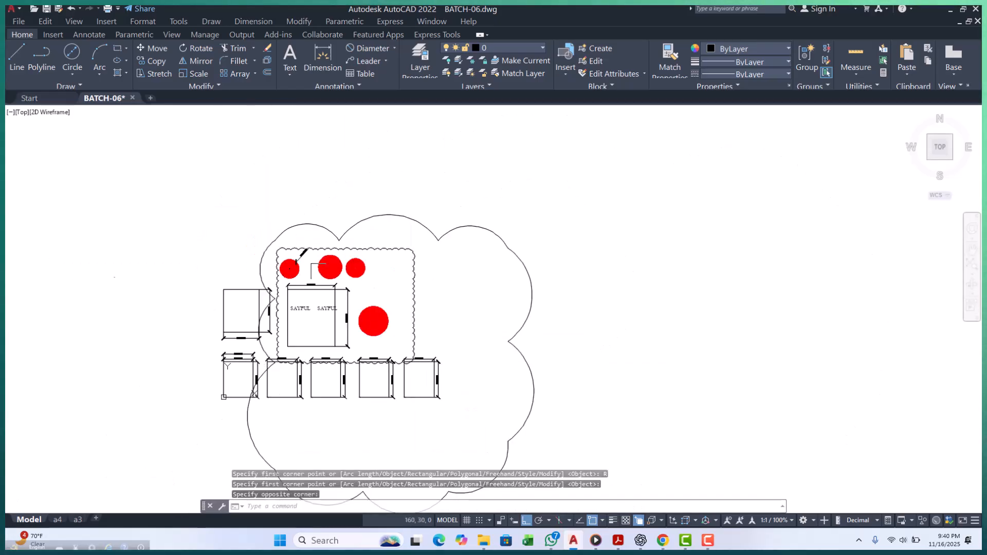
scroll(334, 277, up, 8)
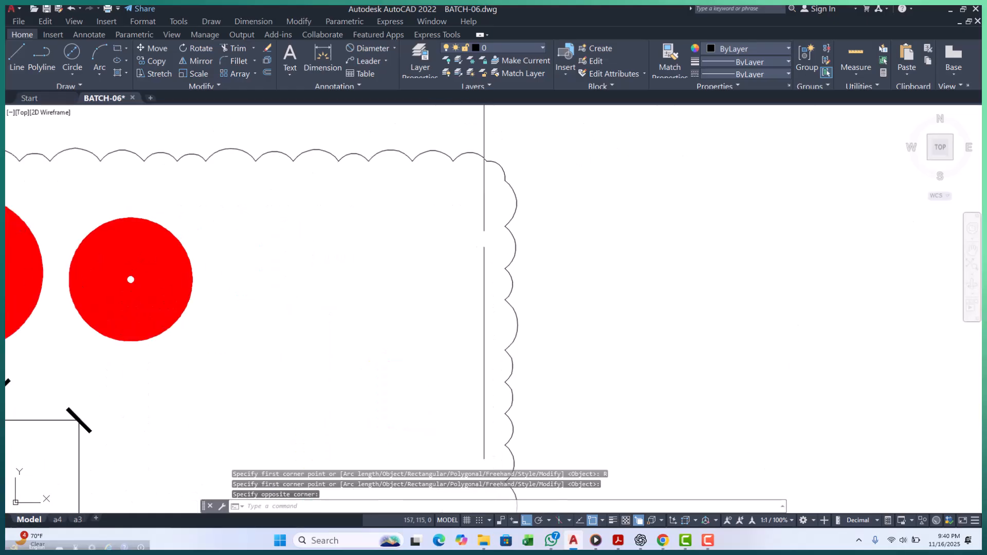
scroll(522, 278, down, 8)
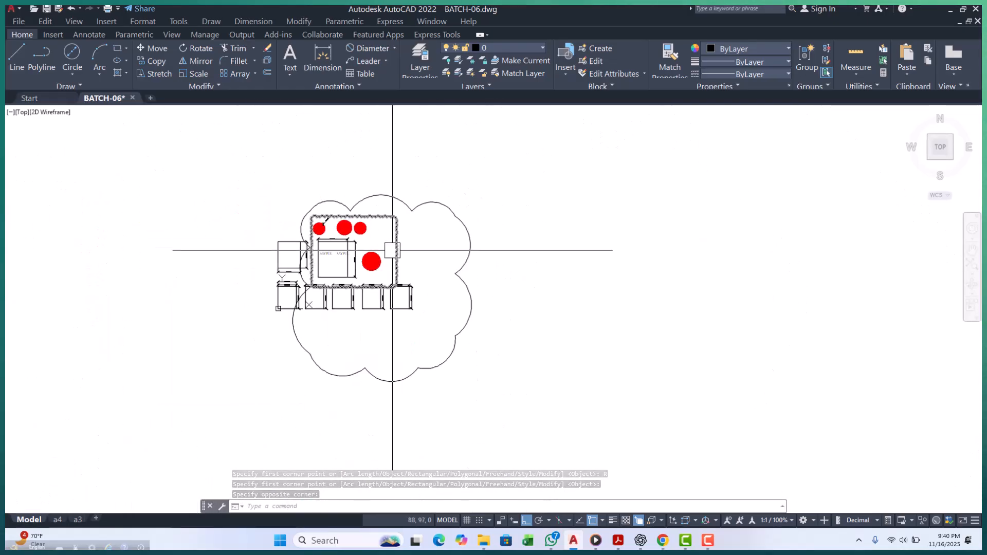
Draw an open stepped polyline of five horizontal and vertical segments, starting between the two revision clouds and extending beyond the larger one.
scroll(392, 251, up, 3)
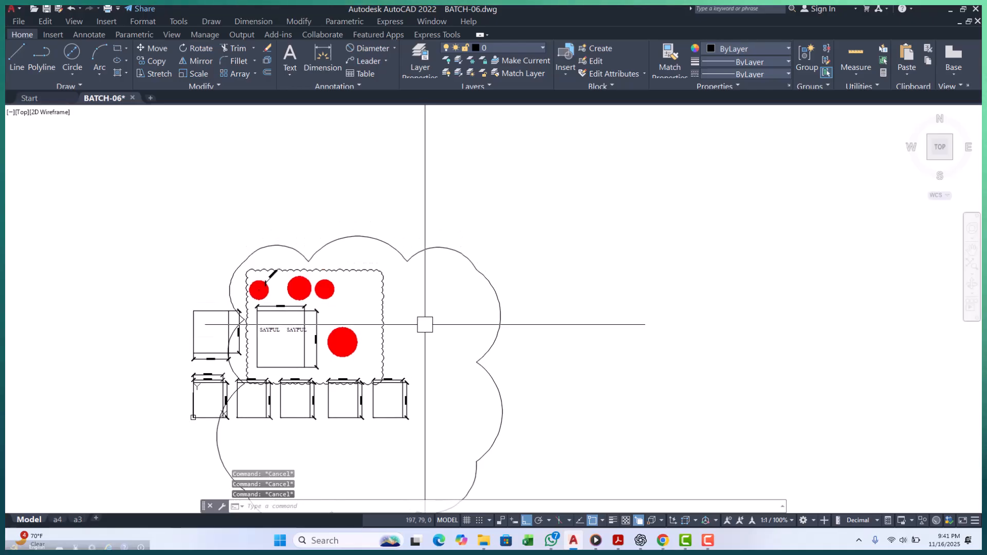
scroll(414, 319, up, 3)
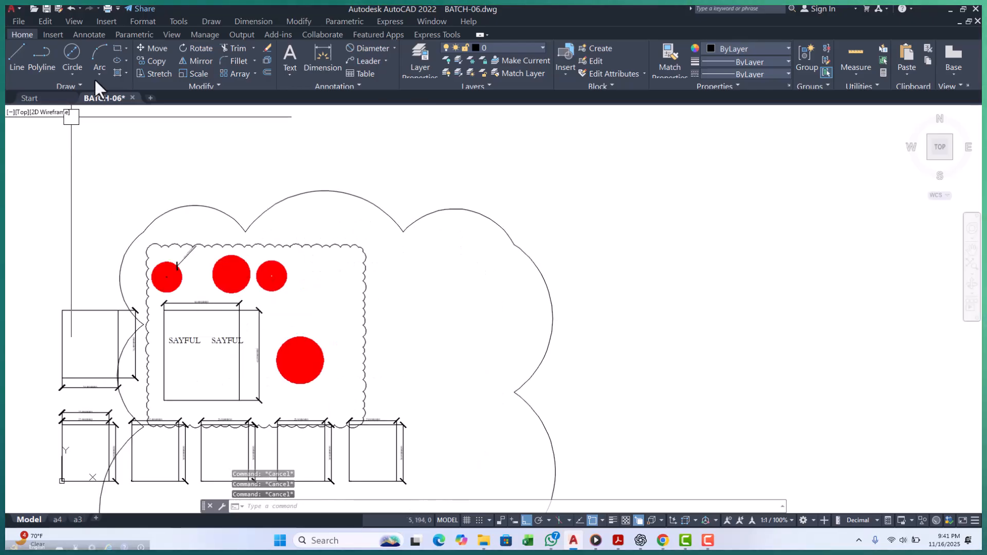
click(41, 65)
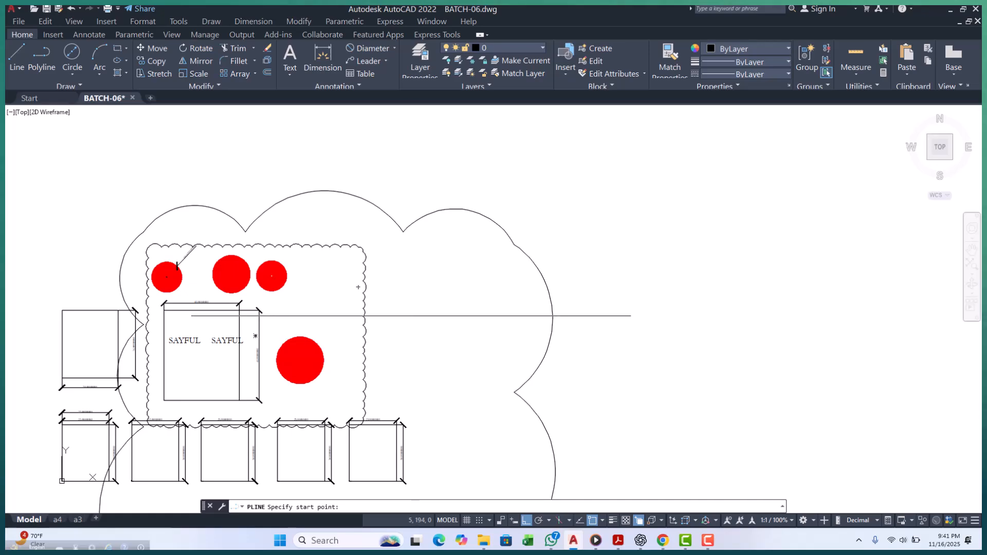
click(410, 315)
click(501, 315)
click(502, 220)
click(666, 220)
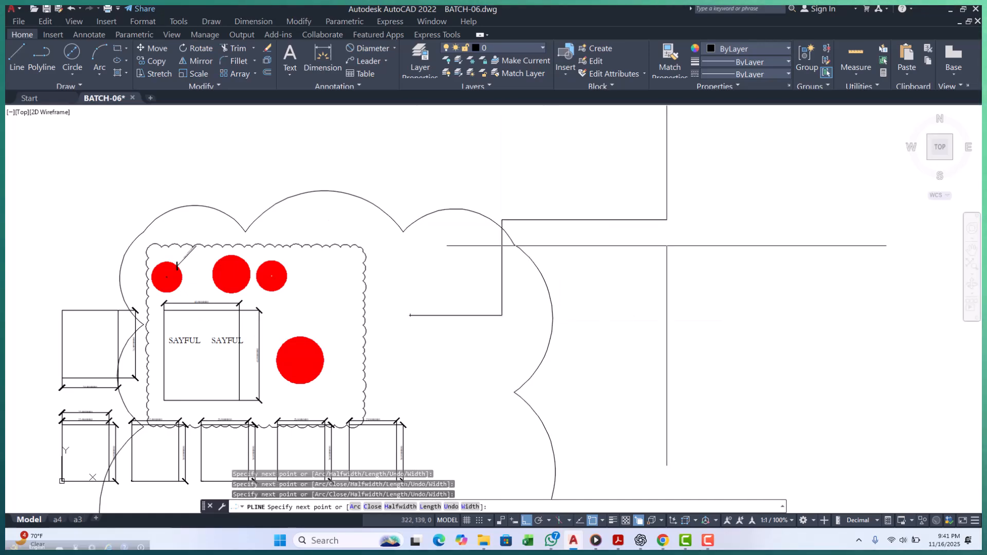
click(667, 350)
click(567, 350)
key(Escape)
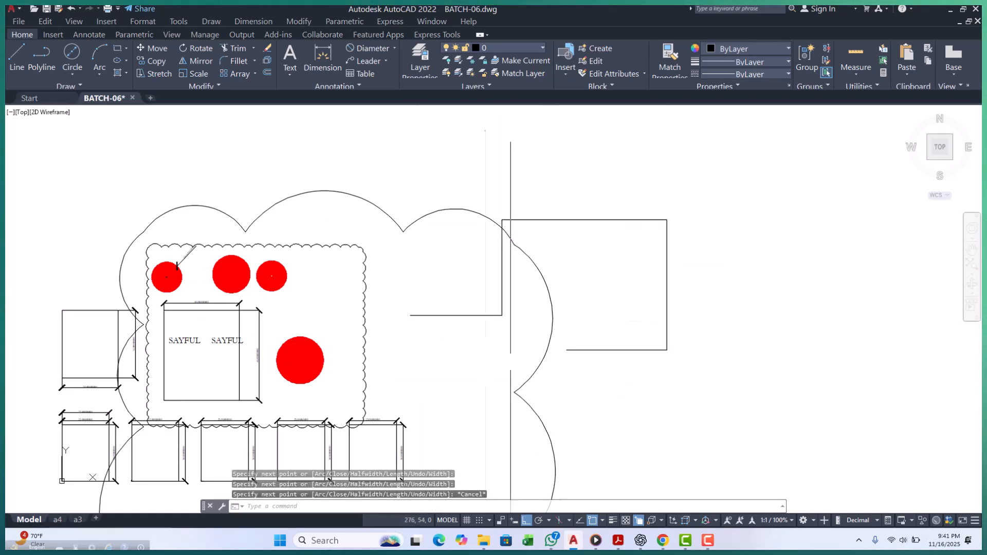
Draw a rectangle above the stepped polyline and a circle in the empty area beside it.
scroll(456, 327, down, 4)
click(116, 49)
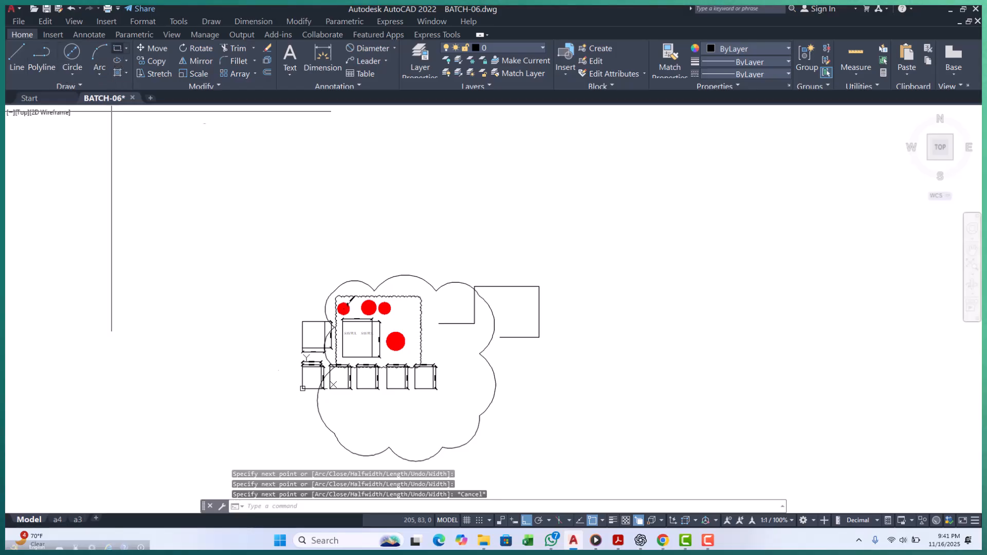
click(476, 185)
click(567, 260)
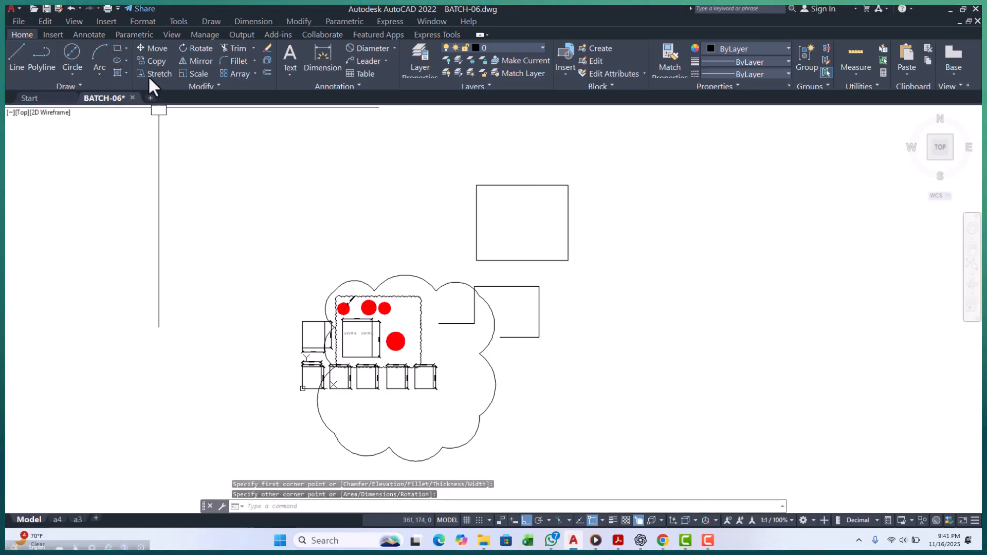
click(68, 57)
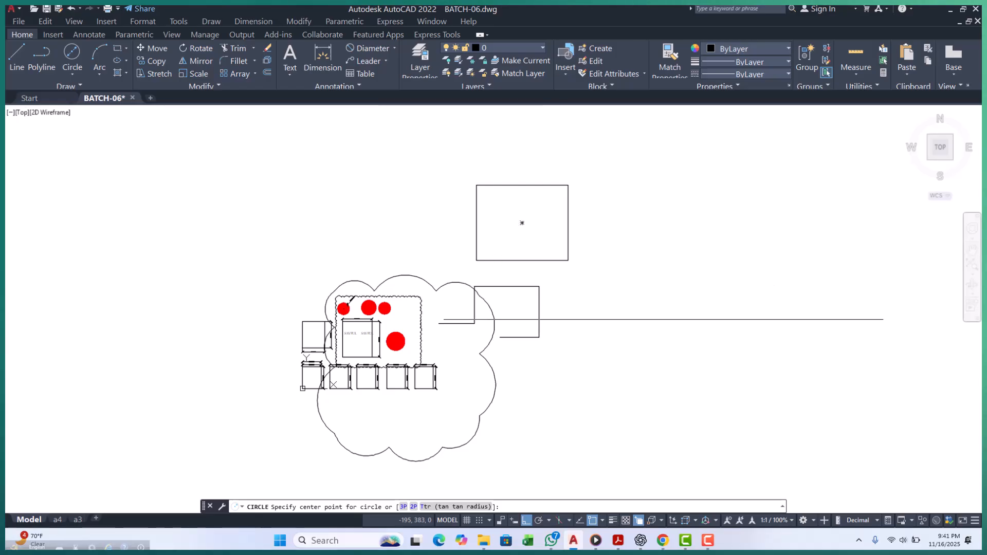
click(664, 310)
click(762, 356)
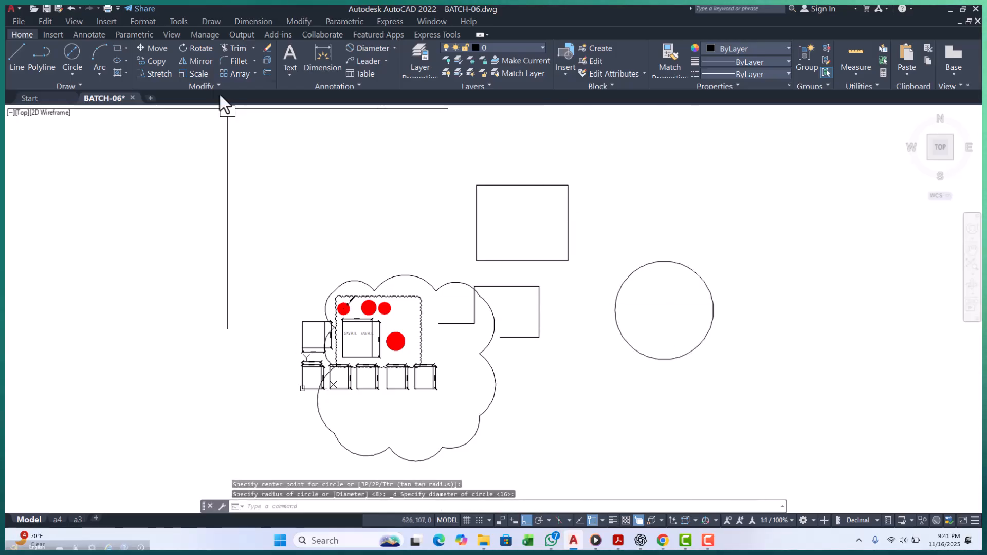
Draw a wide horizontal ellipse by its centre in the empty area beyond the circle.
click(127, 50)
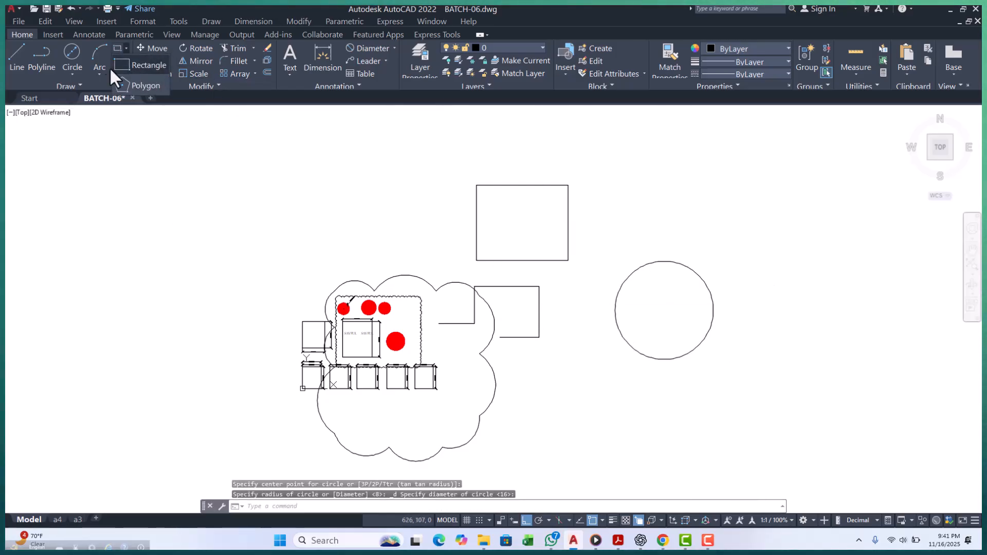
click(117, 72)
click(125, 60)
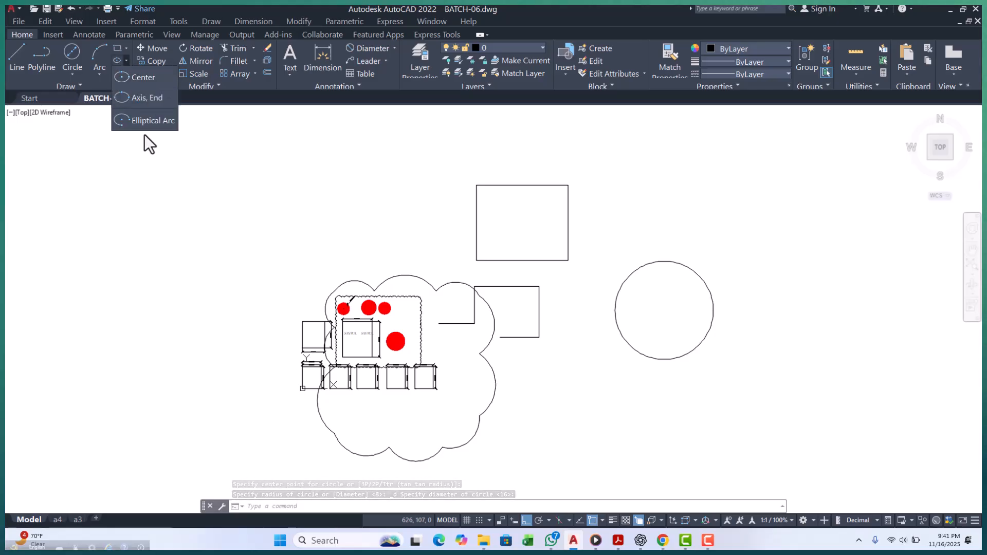
click(136, 77)
scroll(109, 269, down, 4)
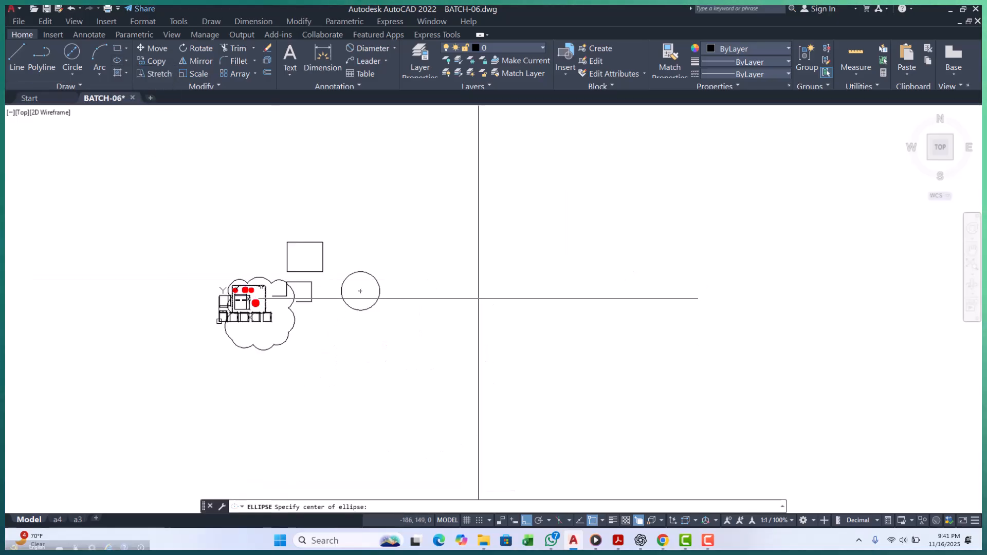
scroll(404, 283, up, 2)
click(467, 270)
click(489, 293)
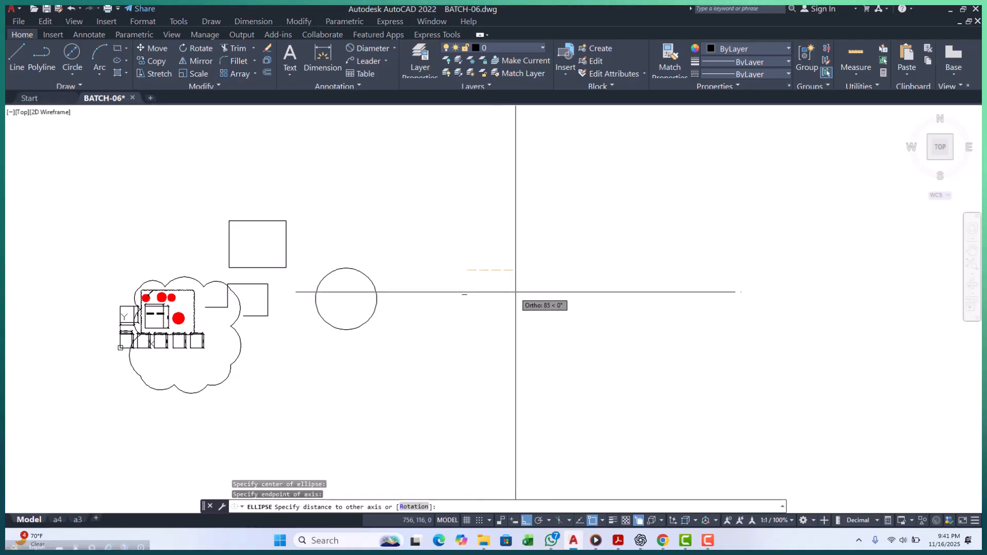
click(537, 291)
key(Escape)
key(Escape)
key(Escape)
middle_drag(303, 327, 399, 319)
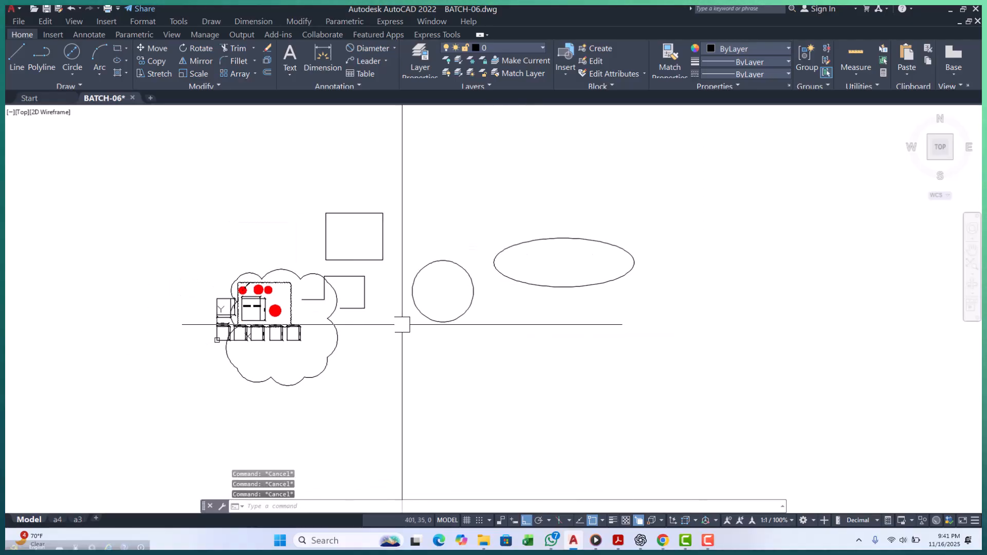
Convert the ellipse into a revision cloud using the Object option, without reversing its arcs.
text(revcloud)
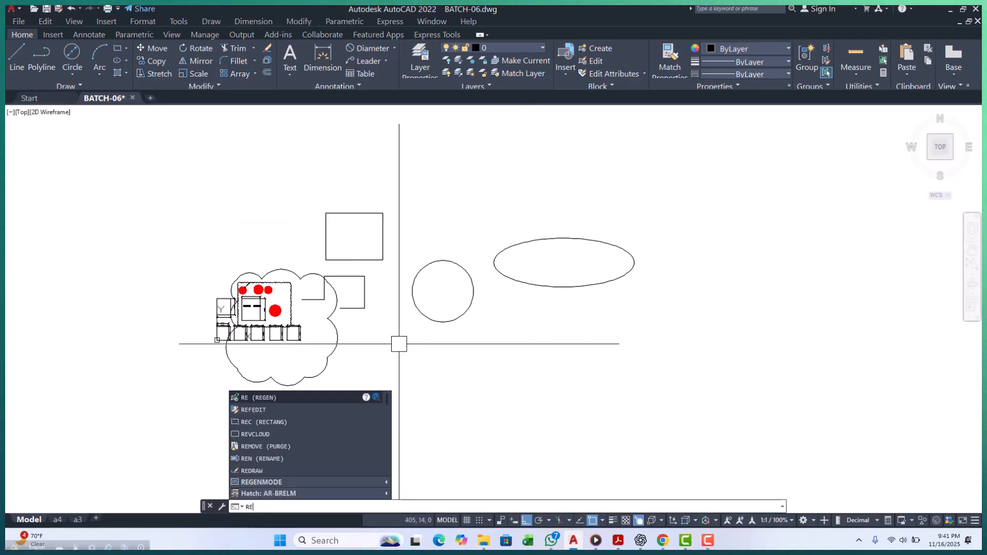
key(Return)
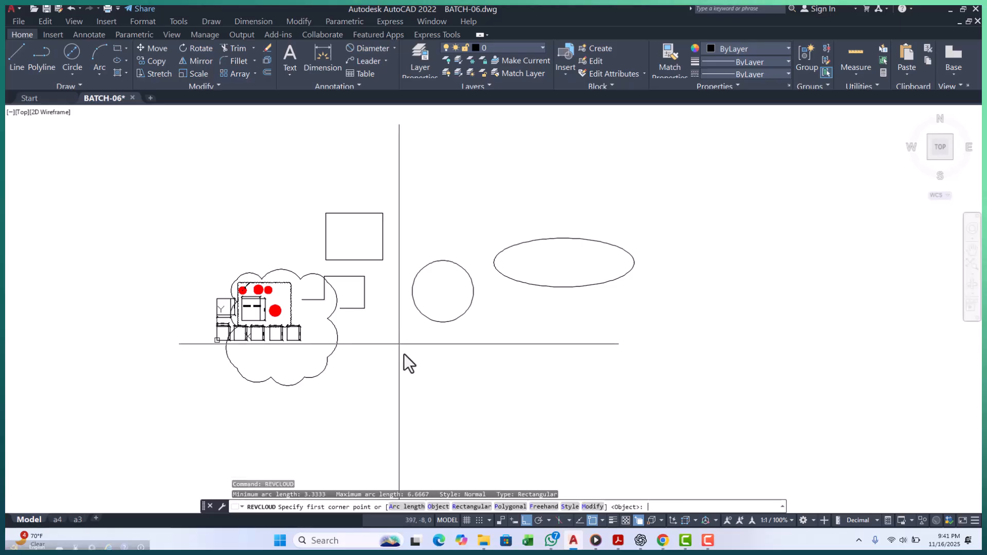
click(438, 507)
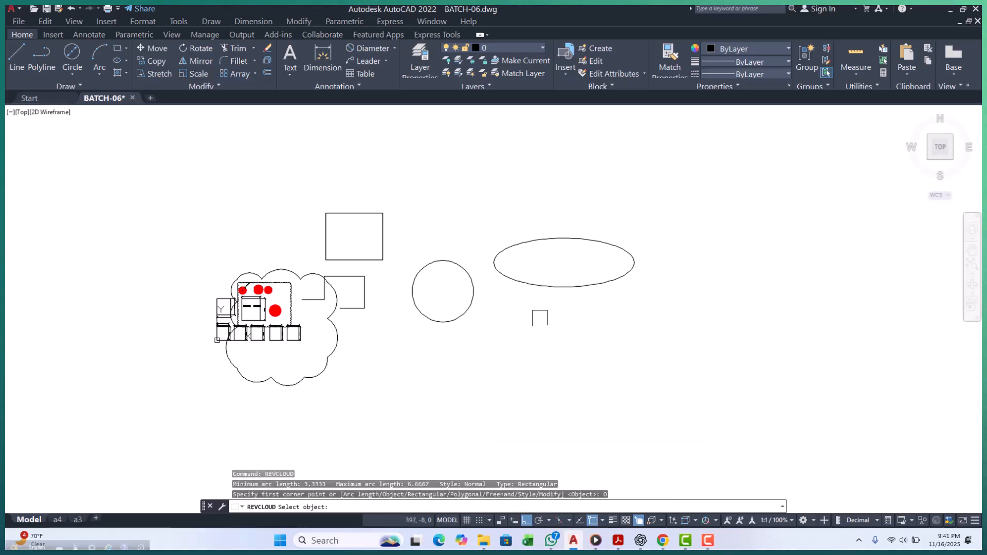
click(552, 293)
scroll(538, 273, up, 6)
key(Return)
scroll(438, 306, up, 4)
scroll(478, 285, down, 4)
Convert the large circle beside the ellipse into a revision cloud with the Object option, without reversing its arcs.
key(Return)
key(Return)
scroll(468, 307, down, 4)
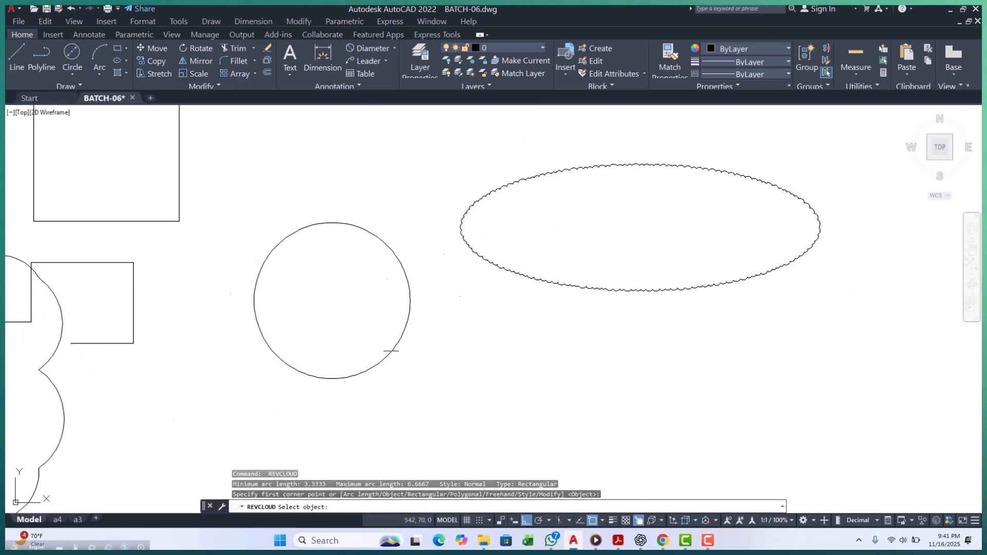
click(390, 344)
scroll(390, 344, up, 2)
scroll(370, 286, up, 4)
key(Return)
Convert the open stepped polyline into a revision cloud with the Object option.
key(Return)
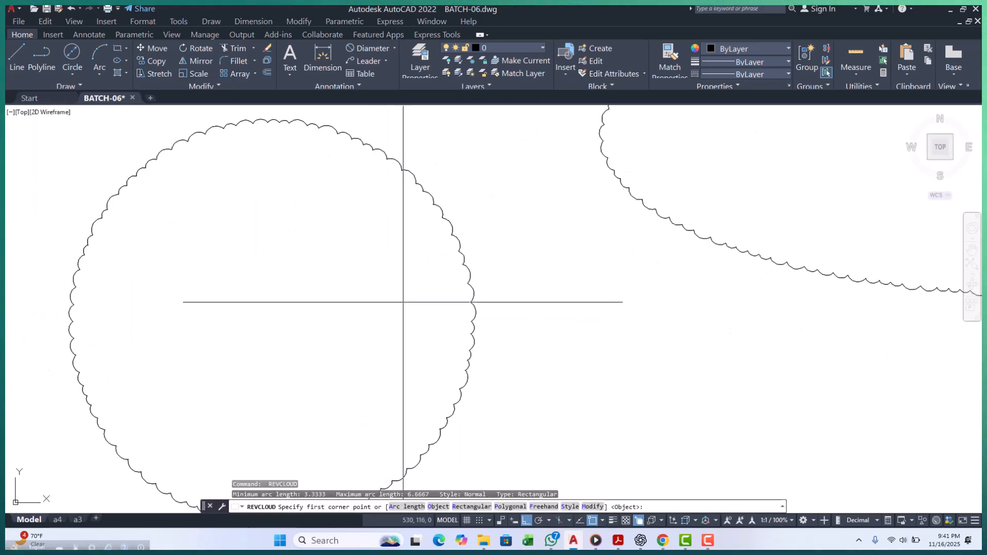
key(Return)
scroll(419, 328, down, 4)
scroll(419, 328, down, 4)
scroll(365, 315, up, 4)
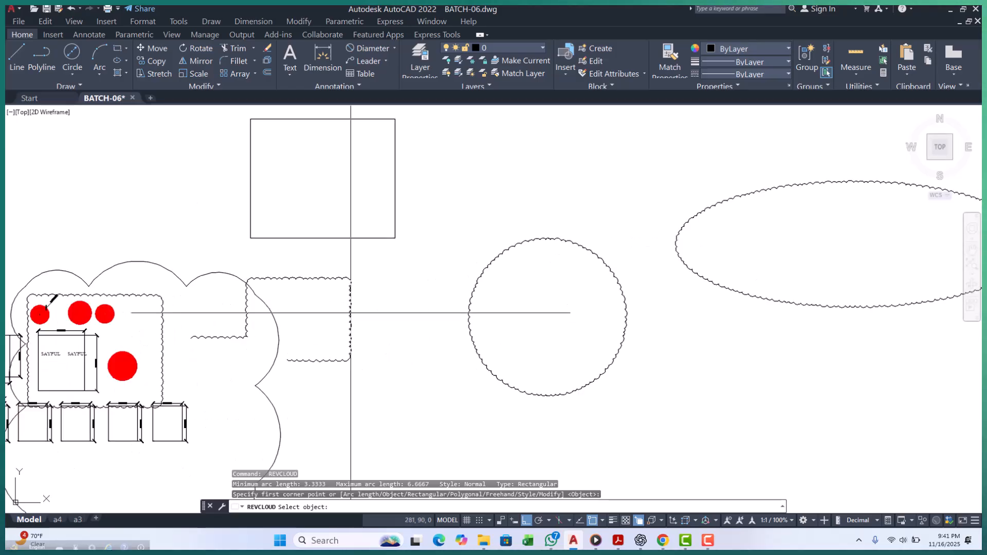
Convert the rectangle above the stepped polyline cloud into a revision cloud with the Object option, without reversing its arcs.
click(350, 315)
scroll(328, 304, up, 5)
key(Return)
key(Return)
scroll(347, 348, down, 5)
key(Return)
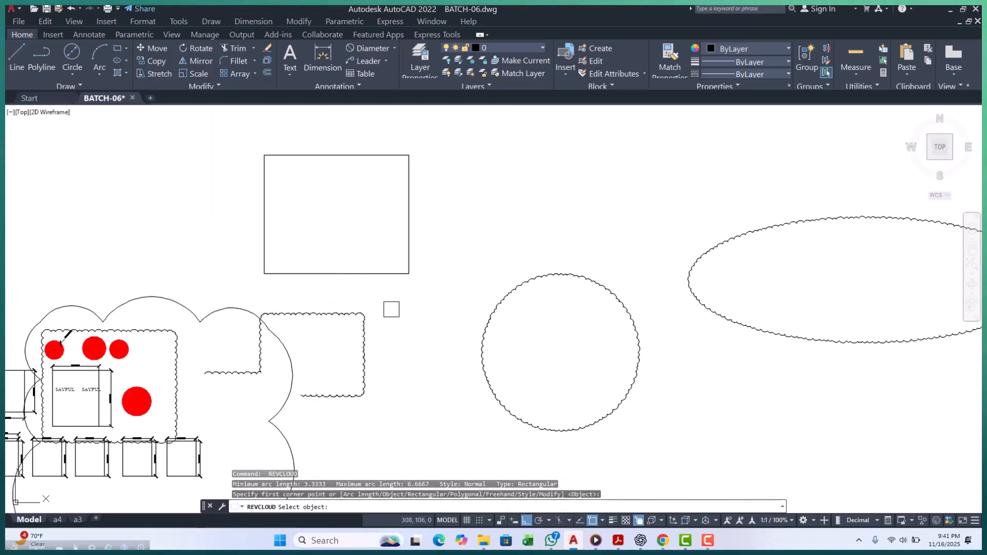
click(385, 274)
key(Return)
scroll(350, 229, up, 5)
scroll(381, 293, down, 5)
scroll(370, 280, up, 4)
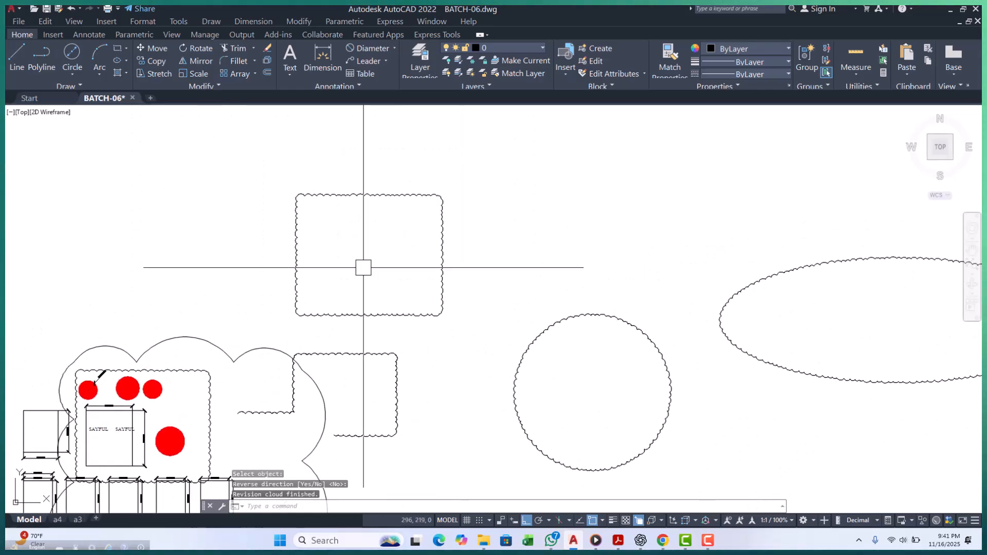
key(Escape)
key(Escape)
key(Escape)
Draw a closed five-point revision cloud with the Polygonal option in the empty area above the existing shapes.
scroll(363, 267, down, 5)
scroll(319, 331, up, 5)
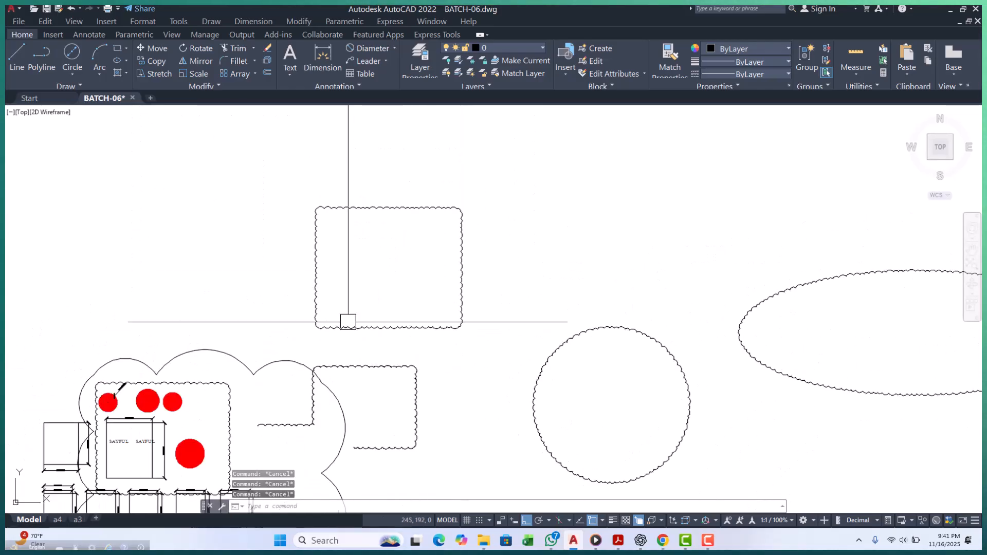
scroll(414, 313, down, 3)
scroll(366, 301, up, 3)
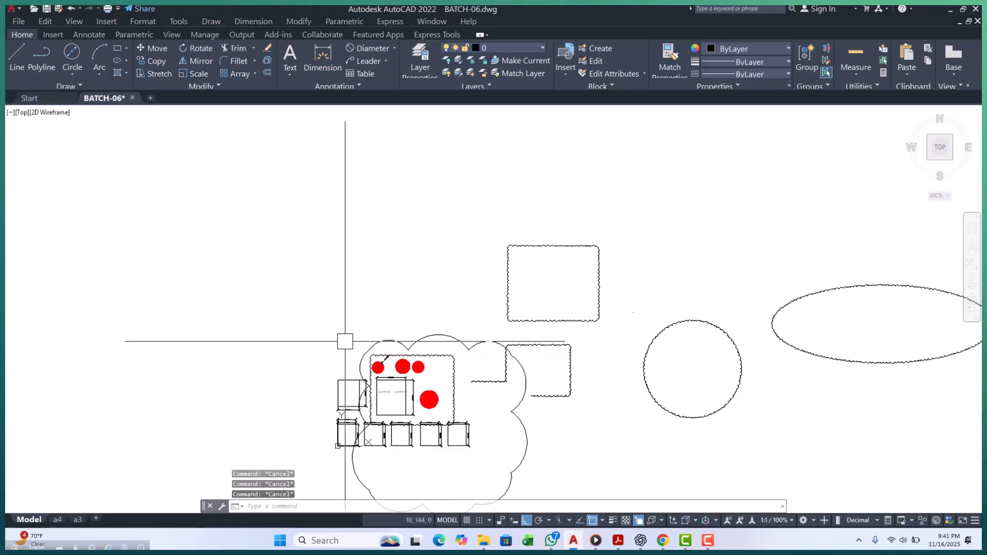
text(revcloud)
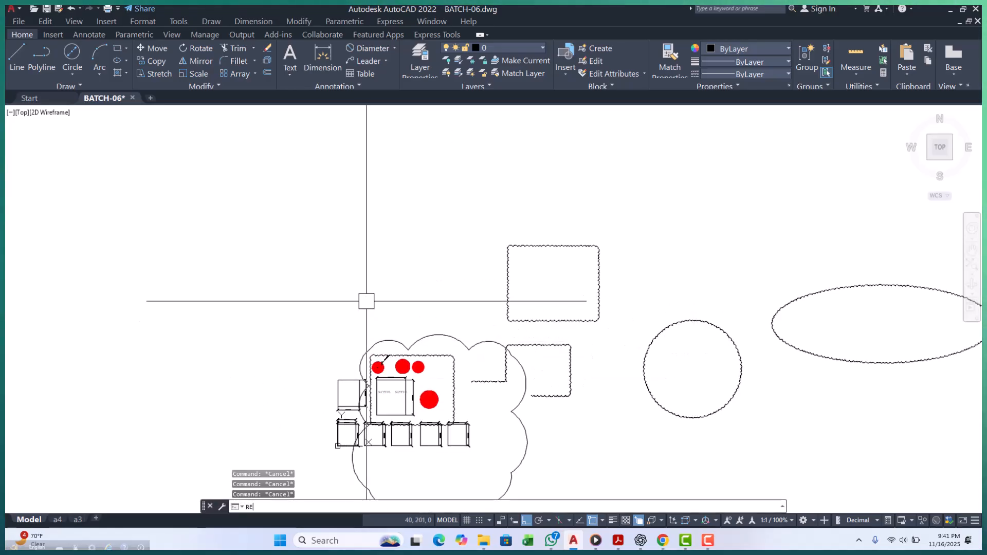
key(Return)
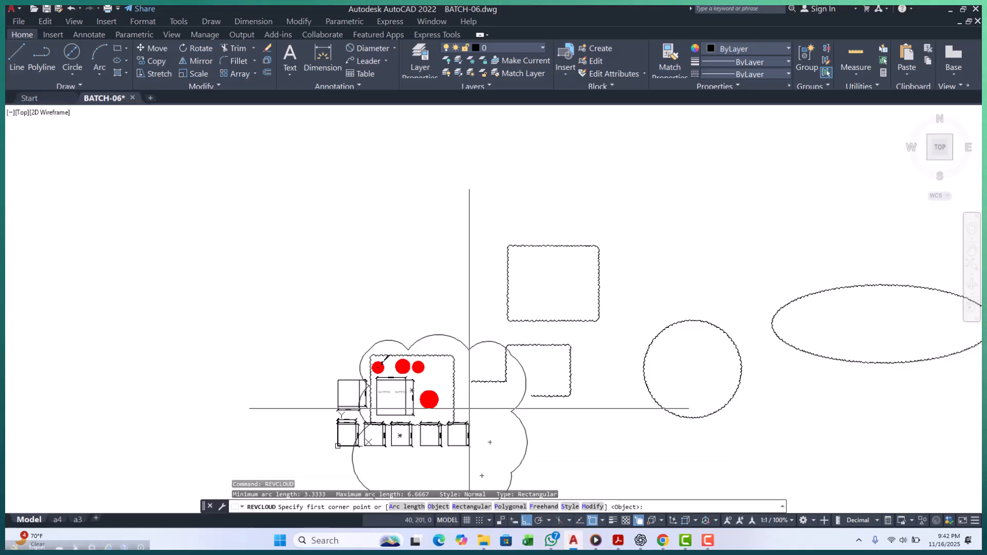
click(509, 507)
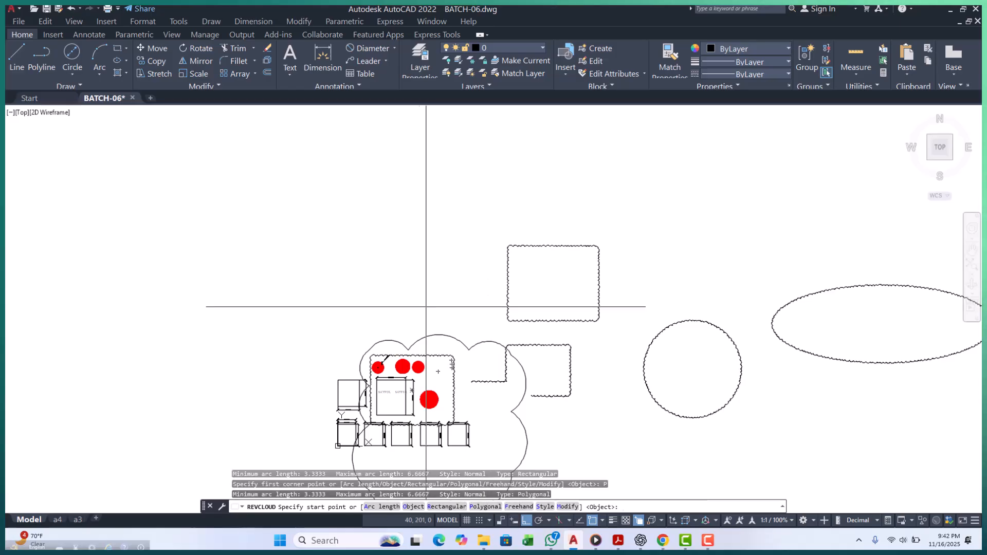
click(362, 252)
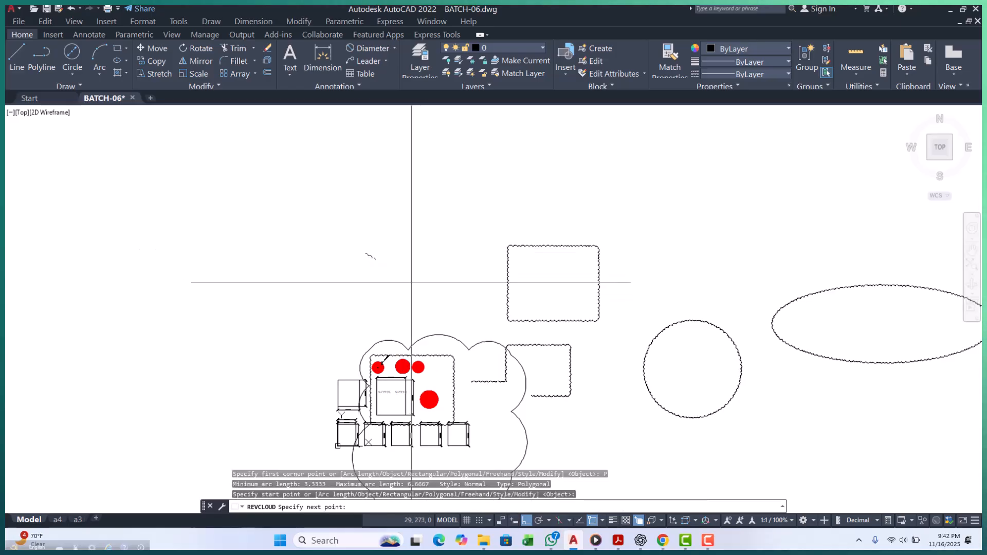
click(452, 221)
click(551, 191)
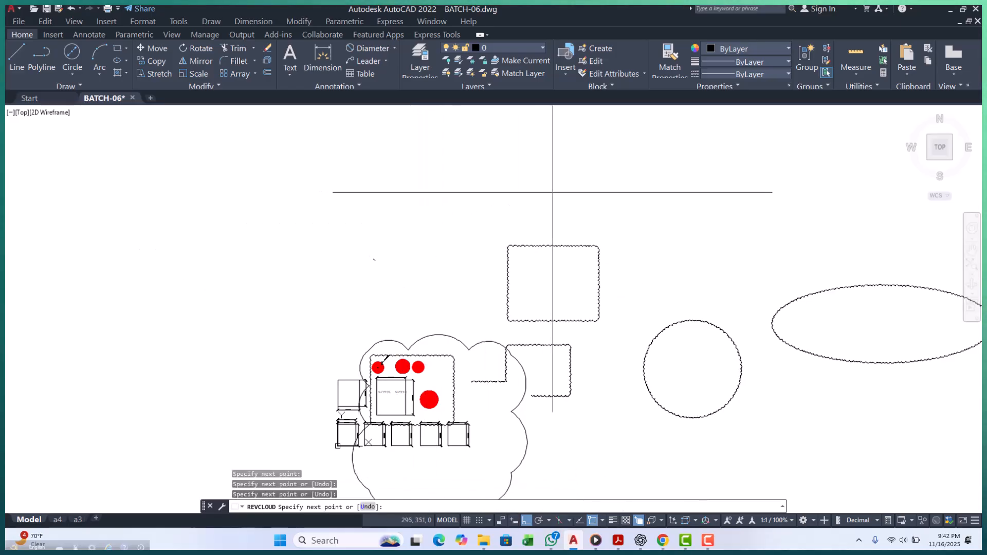
click(610, 237)
right_click(610, 238)
click(637, 247)
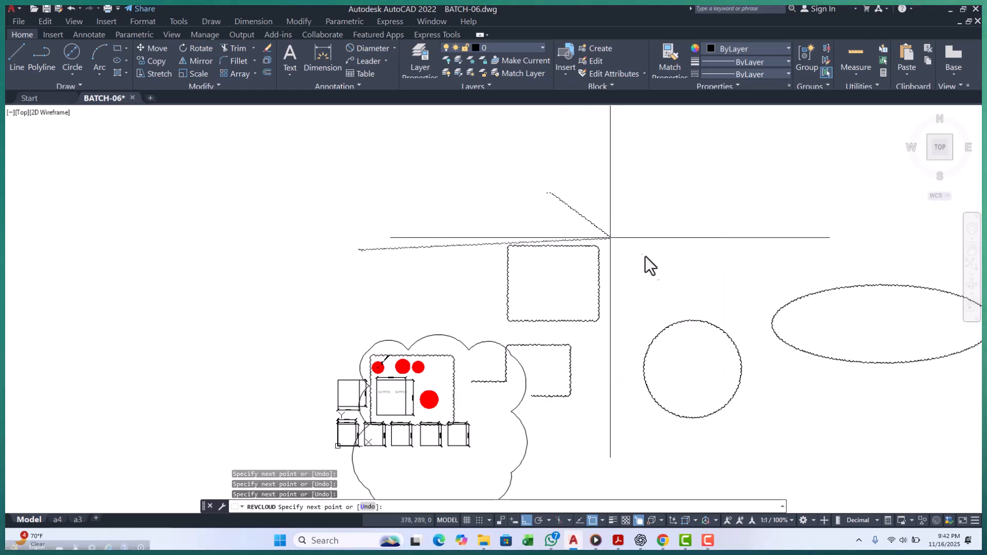
Stretch the polygonal cloud's long edge upward by its midpoint grip to clear the crossing edges, and deselect the cloud.
scroll(396, 236, up, 2)
click(471, 205)
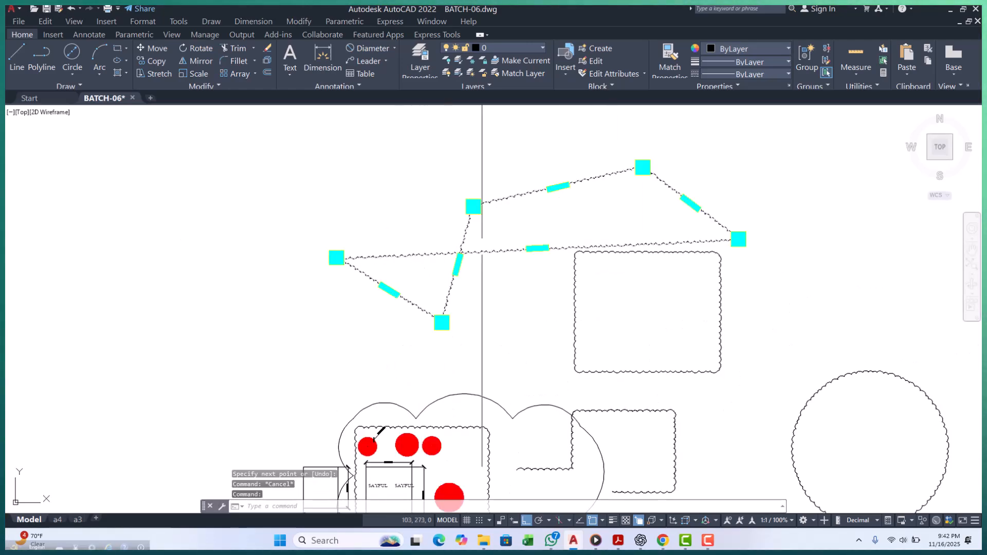
click(538, 247)
scroll(538, 247, down, 2)
click(564, 162)
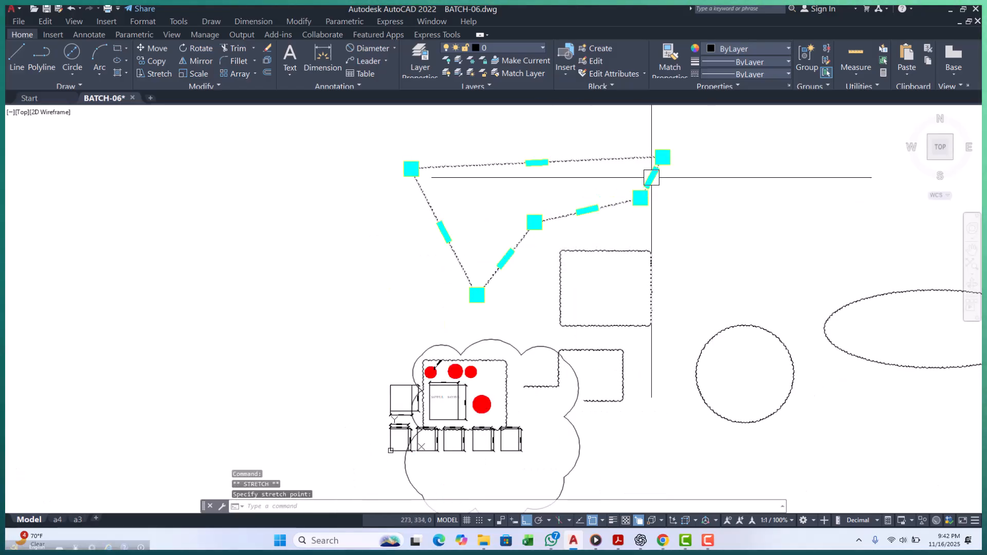
mouse_move(639, 198)
key(Escape)
key(Escape)
key(Escape)
Draw a closed freehand revision cloud that loops around all existing shapes.
scroll(430, 221, down, 3)
scroll(444, 280, up, 3)
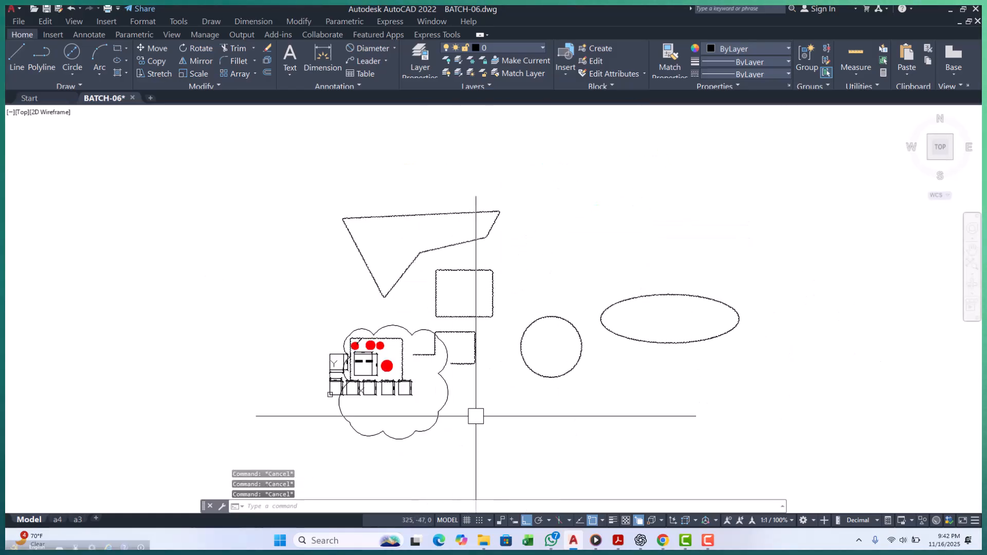
text(rev)
key(Return)
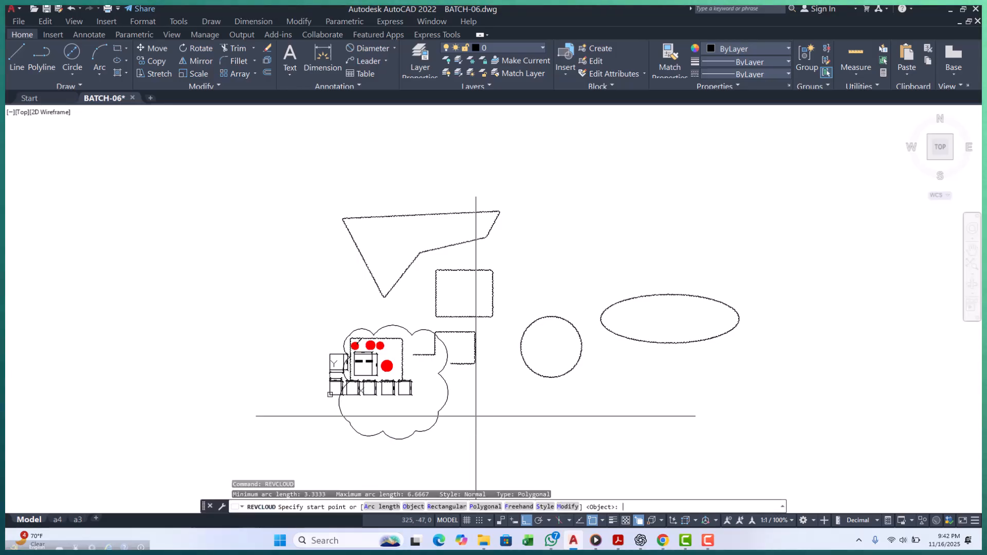
click(519, 506)
scroll(508, 382, down, 4)
scroll(423, 375, up, 4)
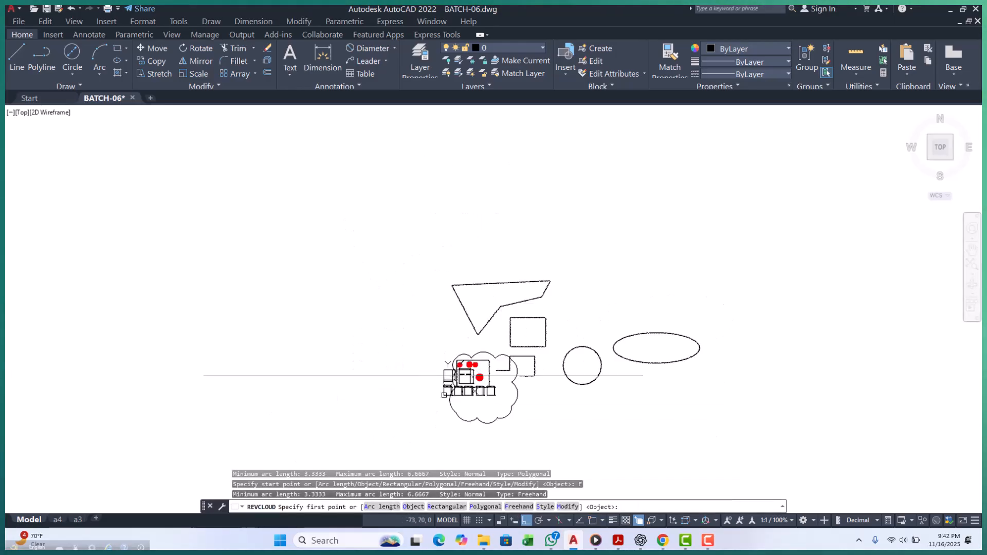
click(418, 369)
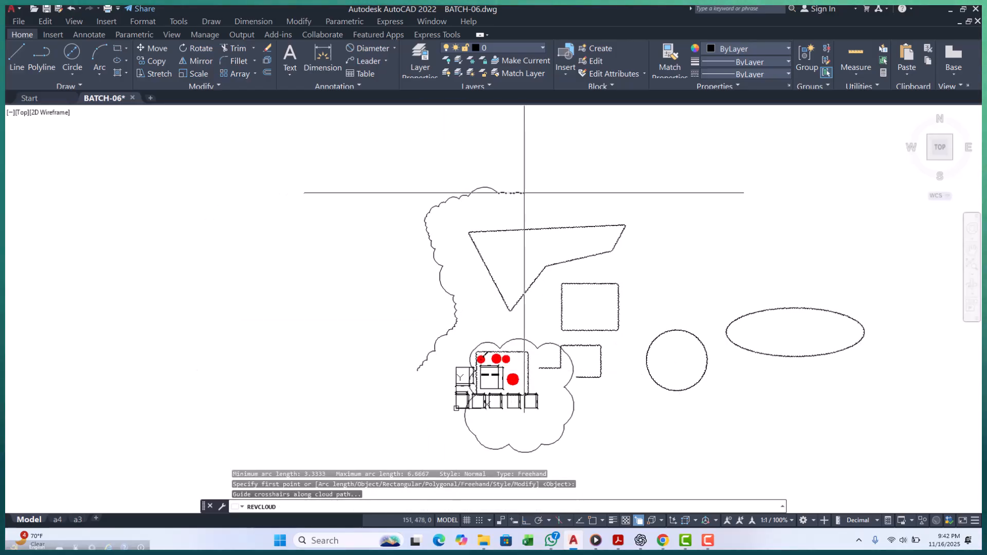
scroll(555, 195, down, 4)
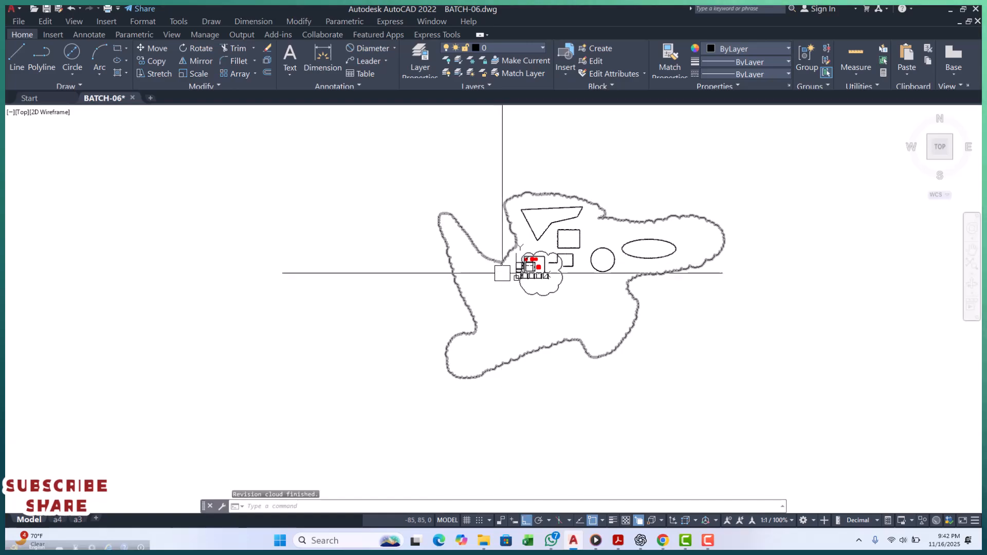
scroll(519, 297, down, 3)
key(Escape)
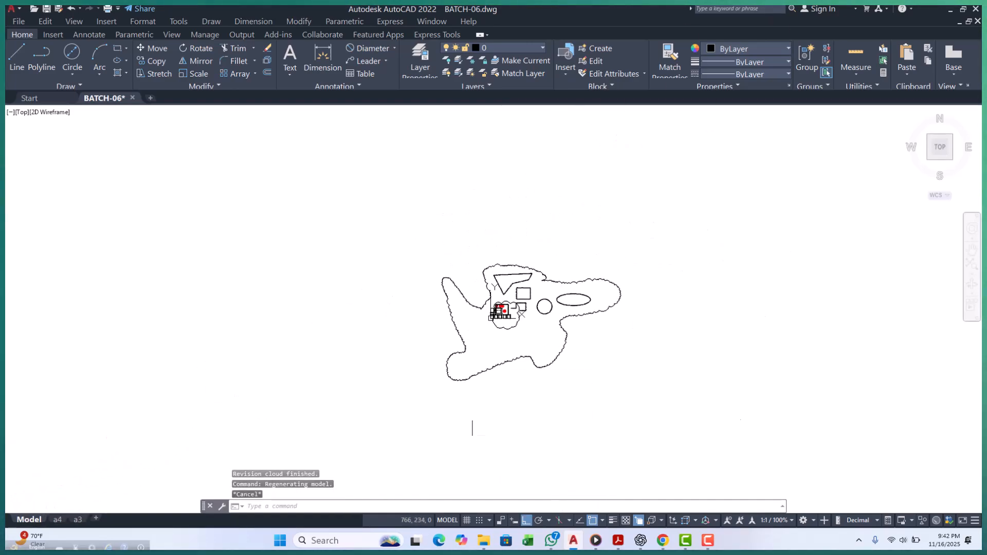
Set the revision cloud arc style to Calligraphy.
key(Return)
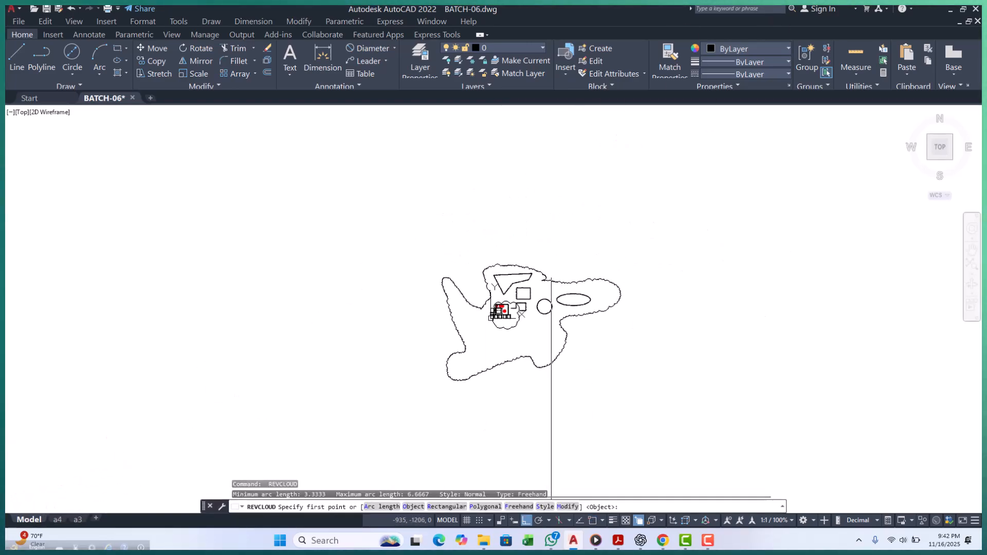
click(545, 506)
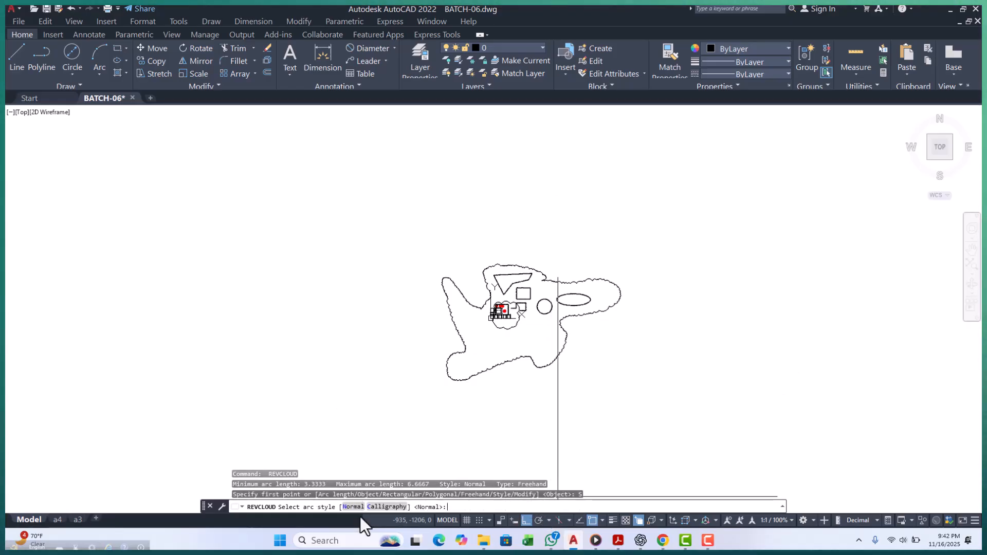
click(384, 507)
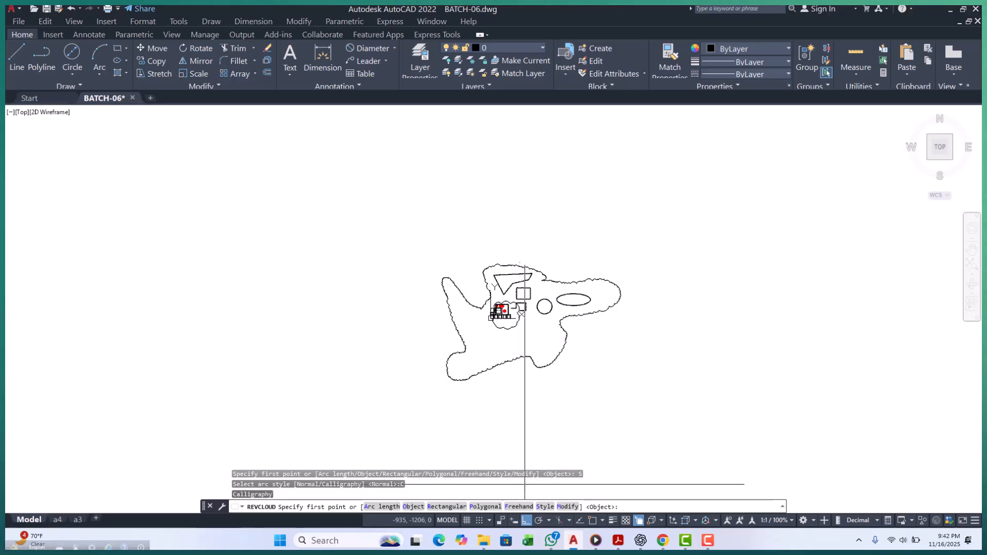
click(517, 507)
scroll(425, 341, up, 2)
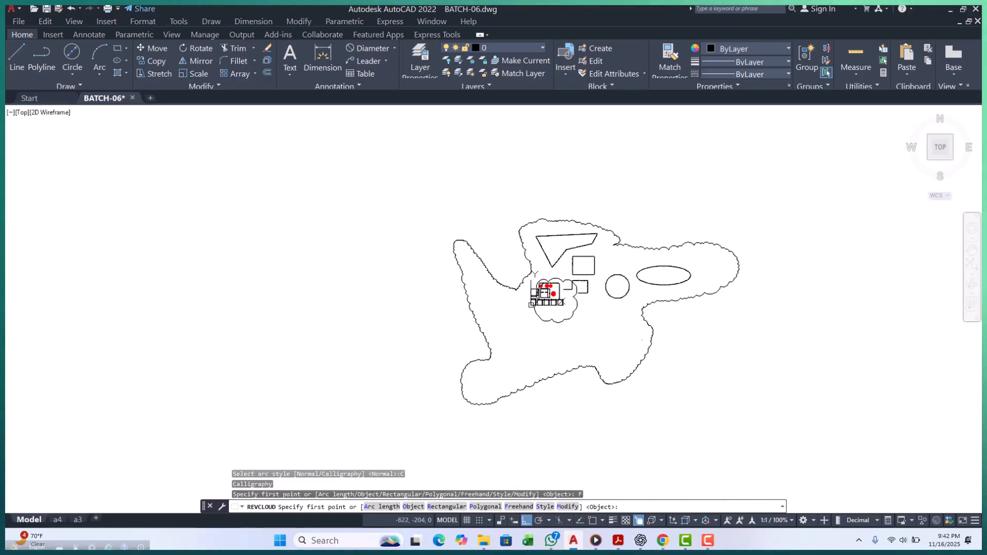
click(421, 338)
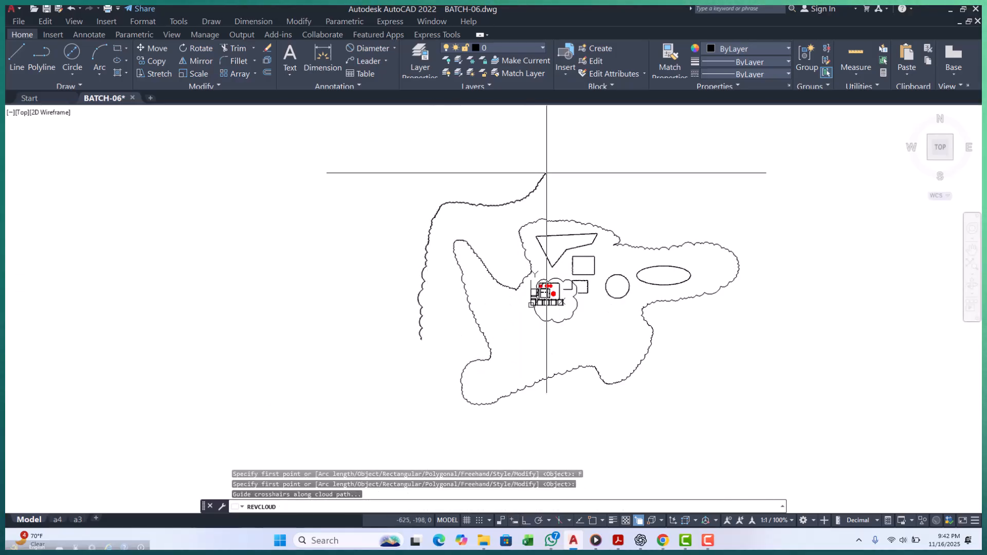
scroll(557, 166, down, 3)
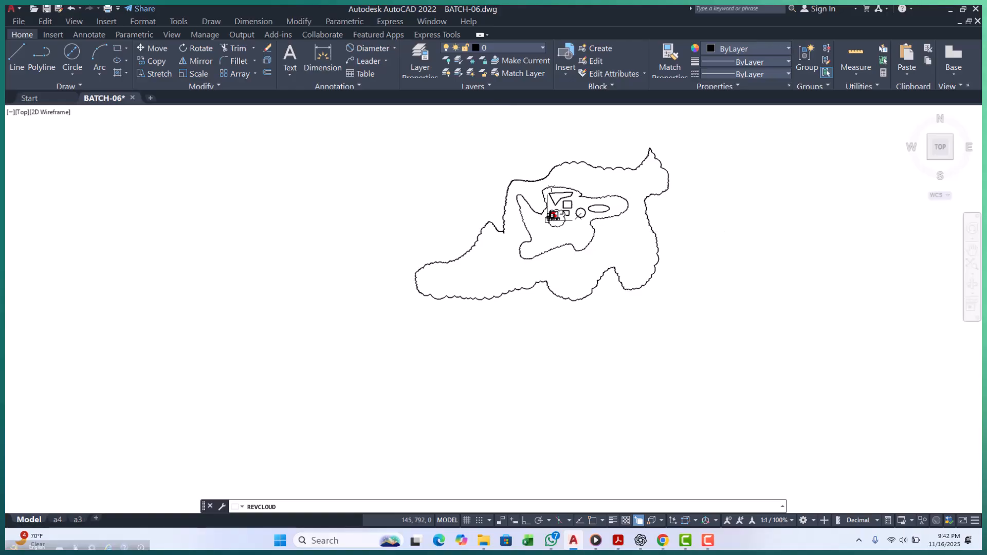
key(Escape)
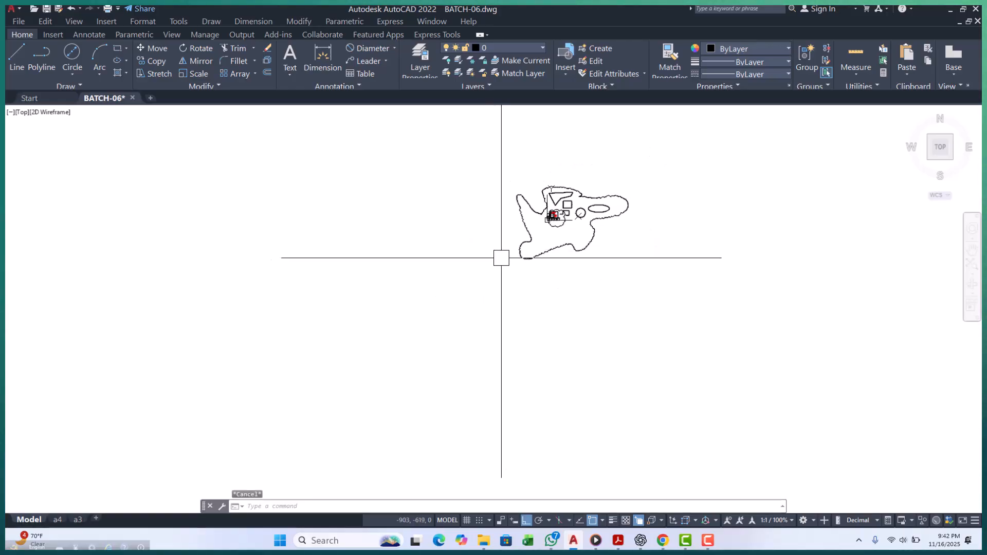
Draw a closed freehand revision cloud in Calligraphy style just above the large freehand cloud.
key(Return)
scroll(514, 216, up, 4)
scroll(421, 261, down, 2)
scroll(421, 261, up, 4)
click(460, 237)
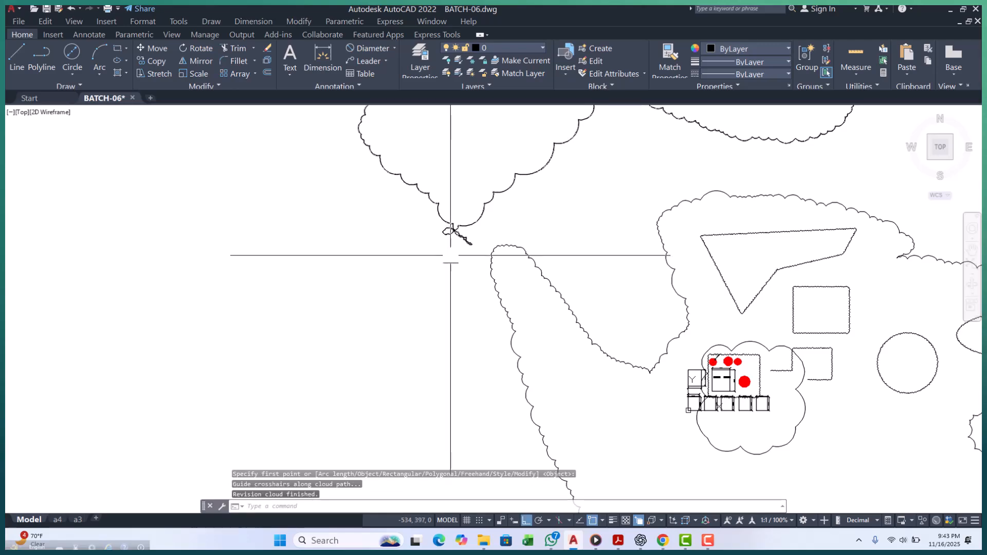
scroll(480, 260, down, 4)
key(Escape)
scroll(520, 213, up, 2)
key(Escape)
Try to replace part of the large freehand cloud's lower edge with a pointed outward section using REVCLOUD's Modify option.
scroll(470, 223, down, 4)
middle_drag(511, 412, 490, 409)
key(Return)
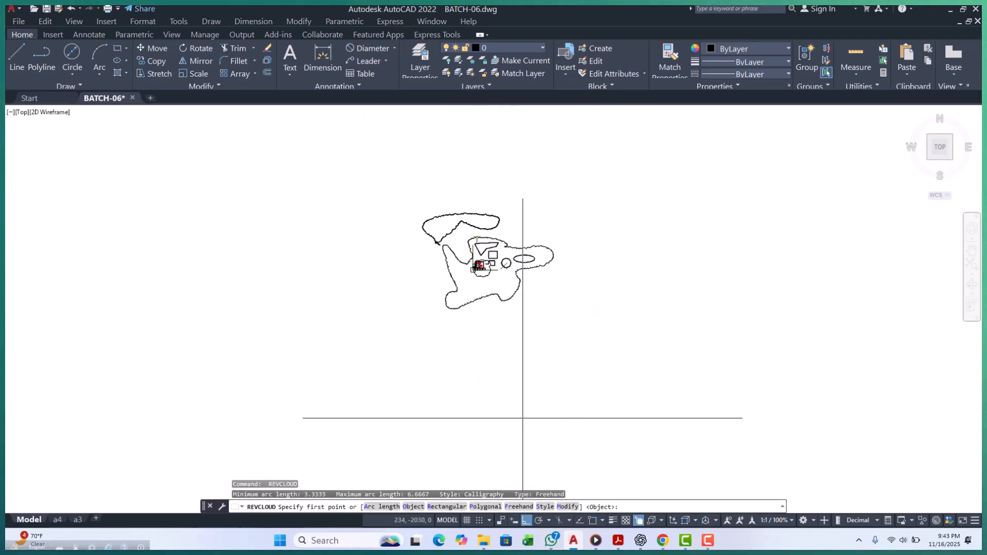
click(566, 507)
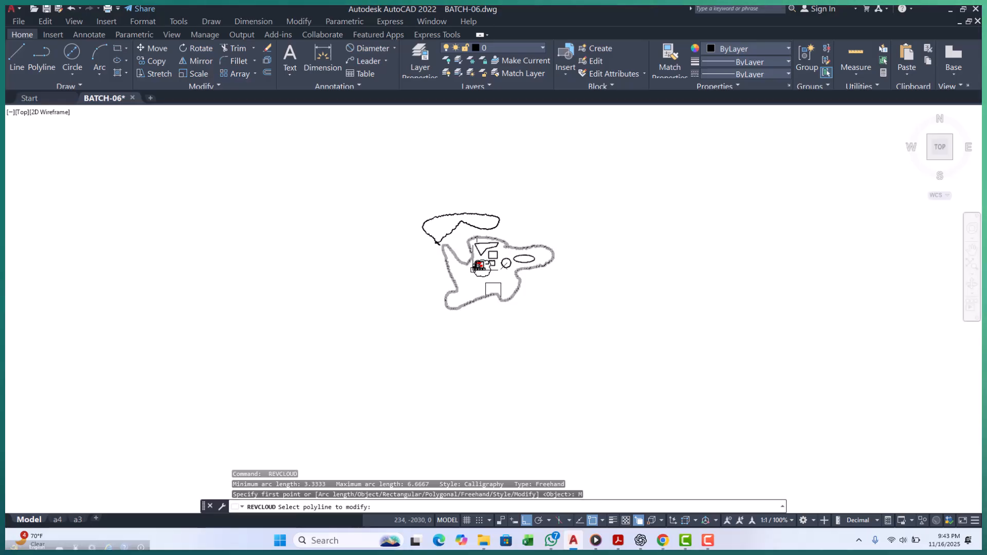
scroll(496, 296, up, 4)
scroll(496, 296, up, 3)
click(590, 268)
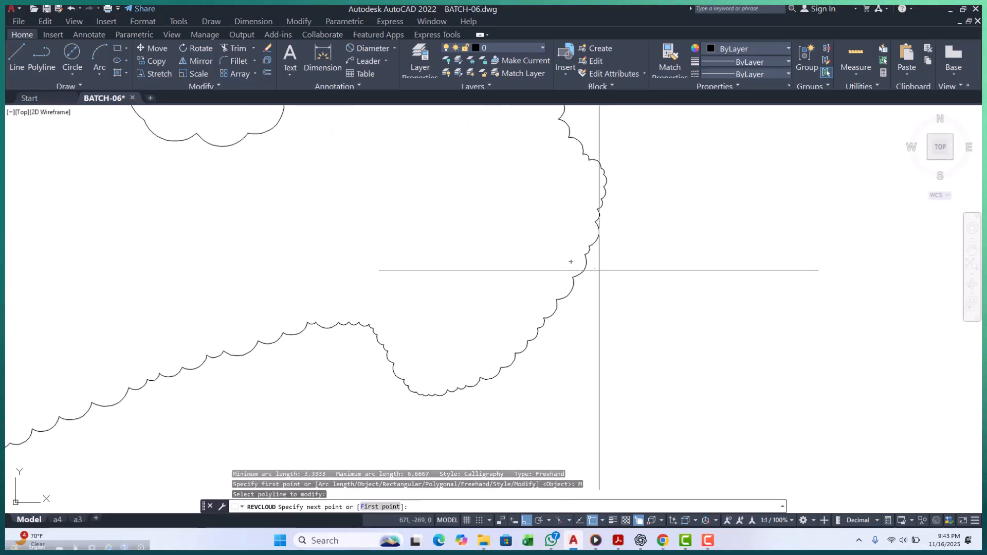
click(734, 337)
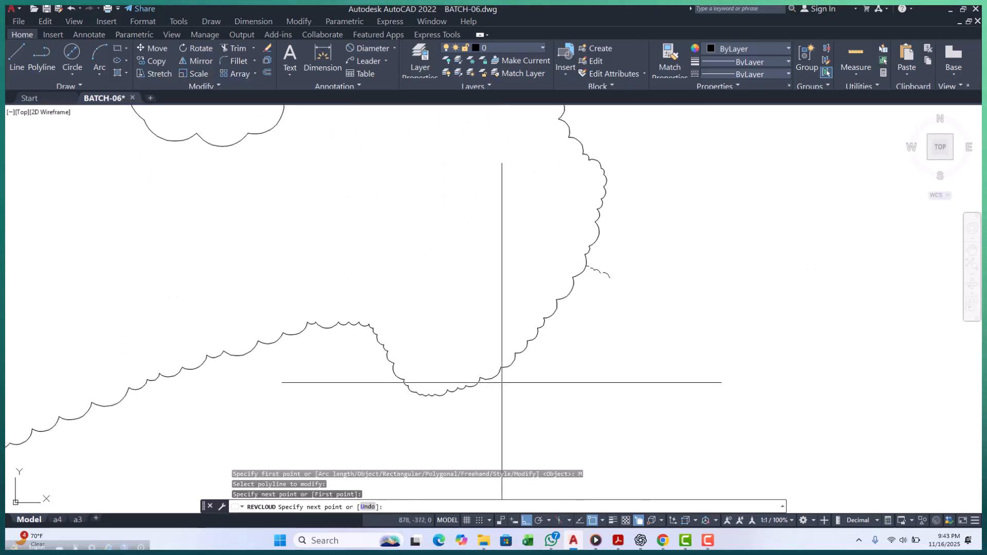
click(501, 370)
click(551, 321)
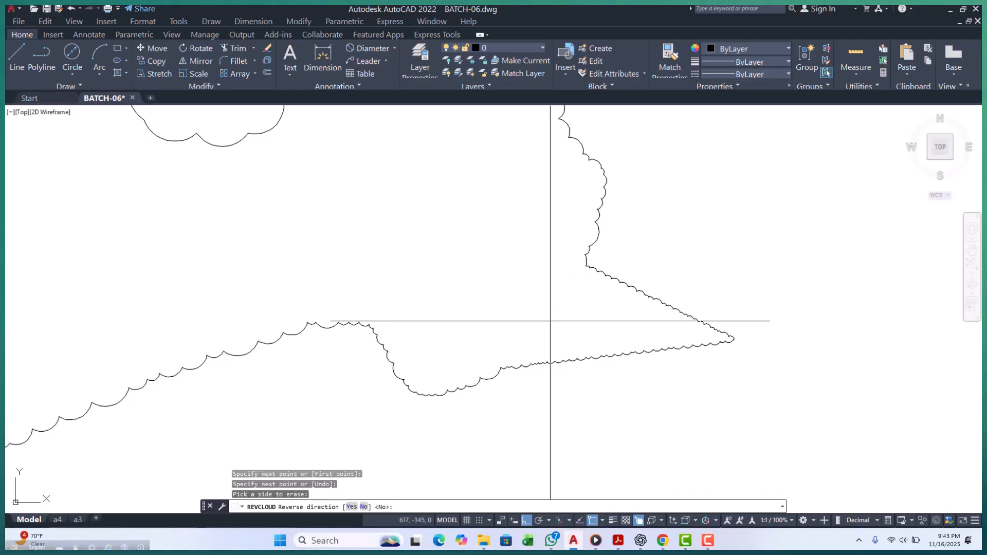
key(Escape)
scroll(552, 323, down, 8)
key(Escape)
scroll(558, 325, down, 4)
scroll(550, 313, up, 5)
scroll(497, 294, up, 6)
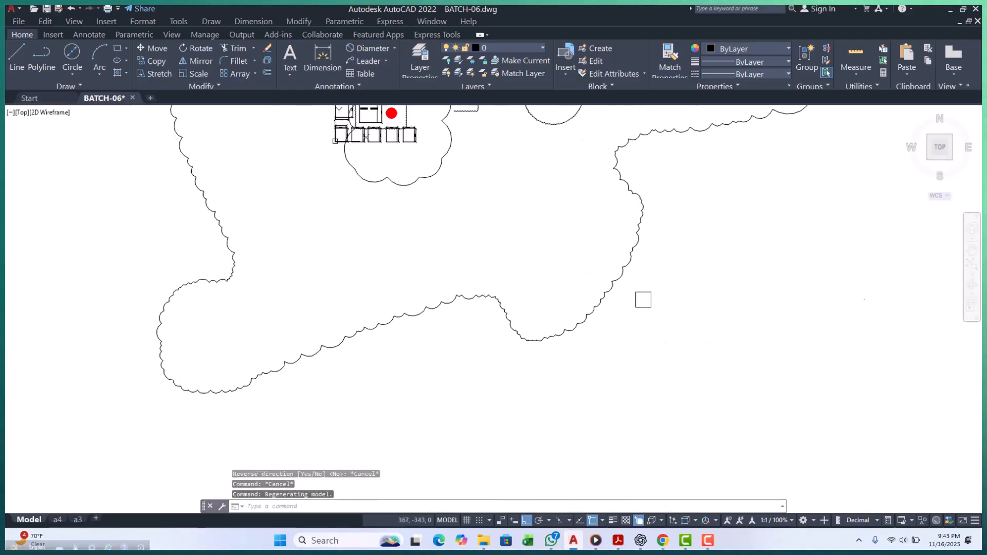
key(Return)
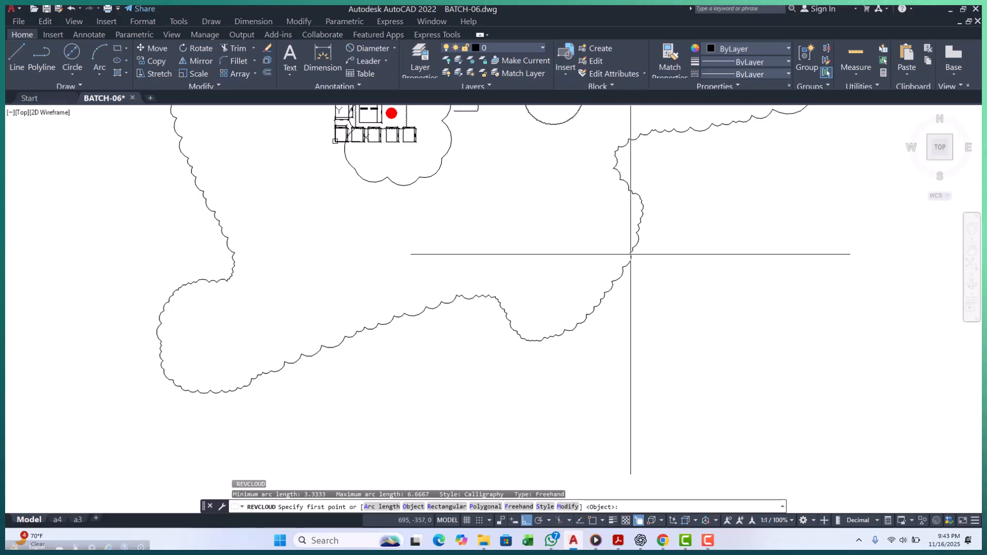
click(638, 242)
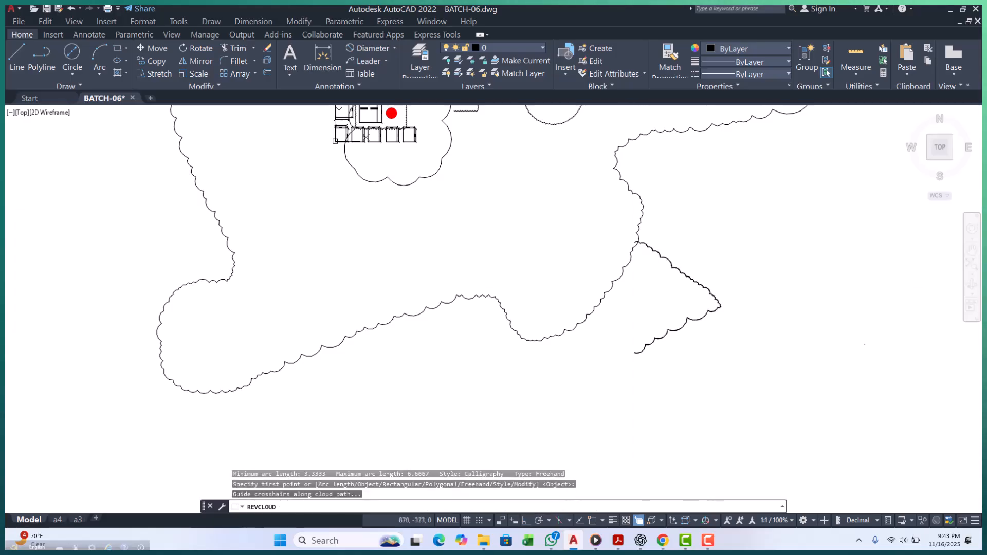
scroll(569, 330, down, 10)
key(Escape)
key(Escape)
key(Escape)
scroll(498, 306, up, 6)
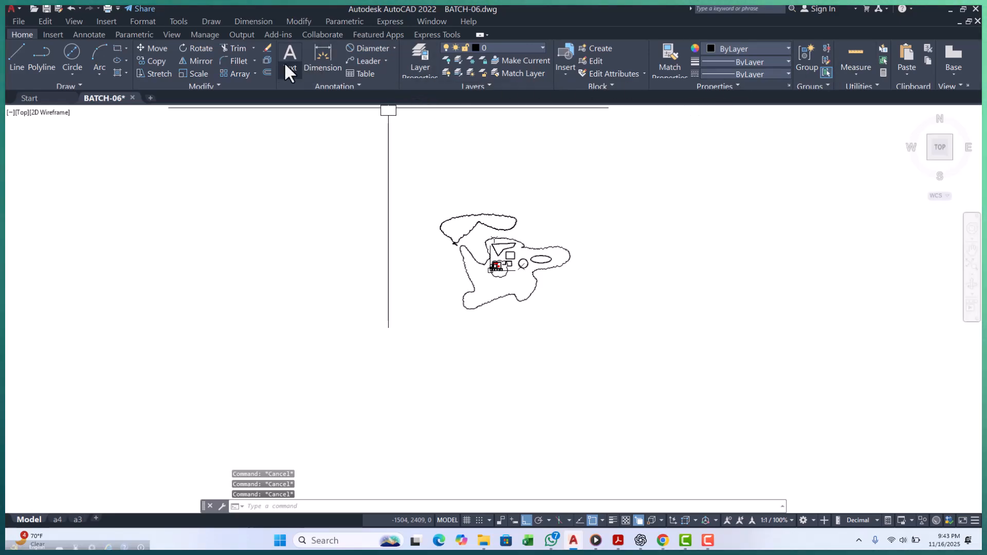
Examine the a4 and a3 layout sheets and return to model space.
click(57, 518)
scroll(294, 382, down, 3)
scroll(255, 274, up, 2)
click(75, 520)
scroll(254, 319, up, 3)
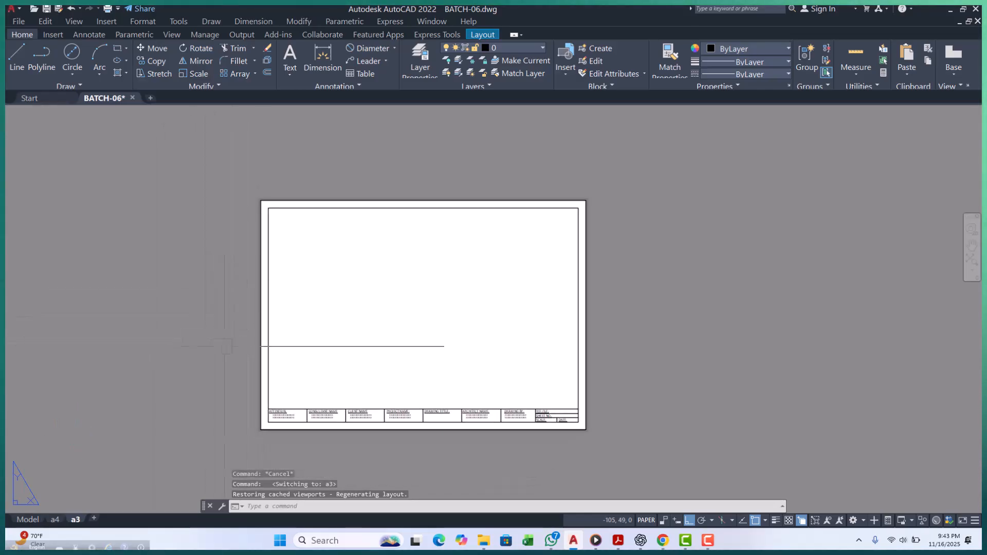
click(23, 520)
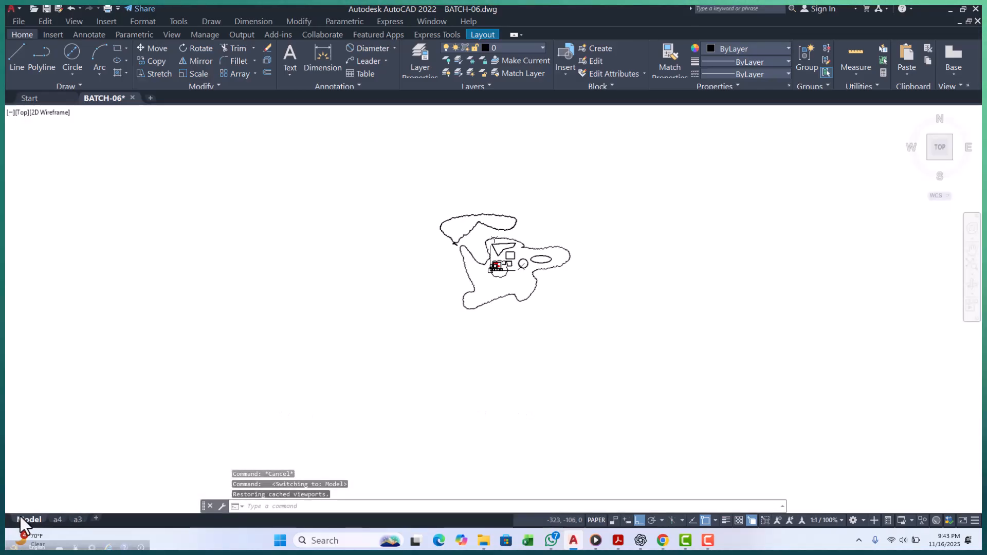
Erase the Calligraphy-style freehand revision cloud above the large freehand cloud.
scroll(528, 287, up, 2)
scroll(488, 286, down, 5)
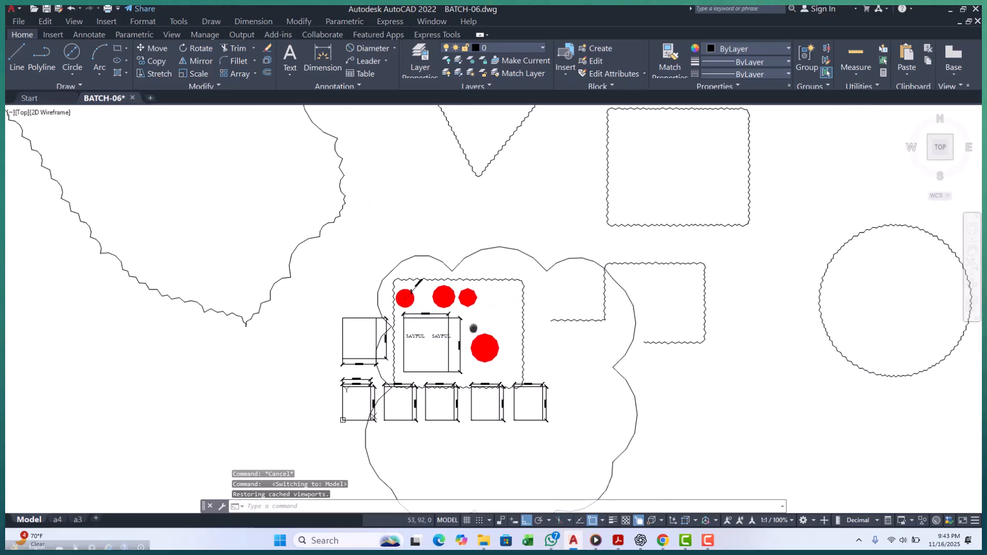
click(334, 208)
text(e)
key(Return)
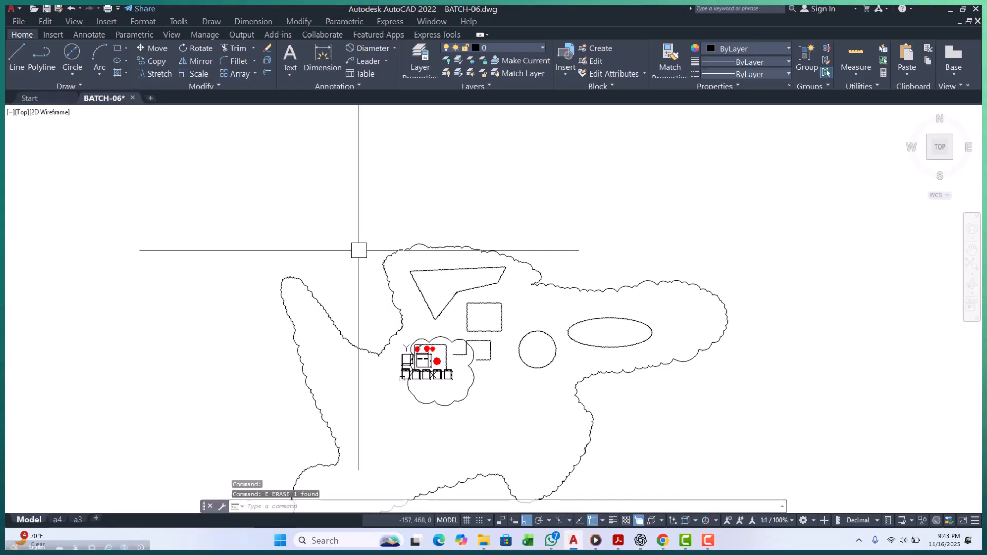
Zoom to a window around the large freehand revision cloud and the shapes inside it.
middle_drag(458, 319, 467, 282)
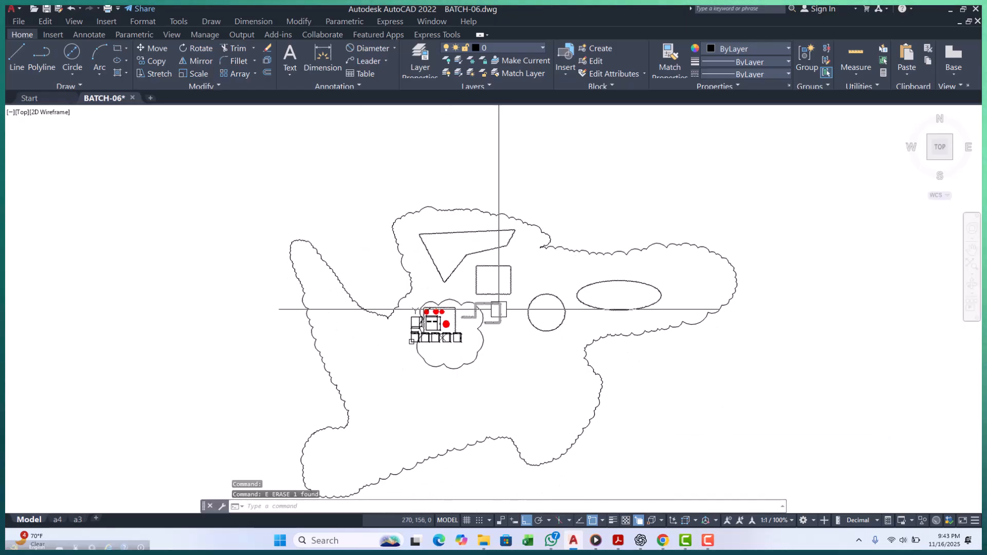
scroll(522, 346, down, 3)
key(Escape)
key(Escape)
key(Escape)
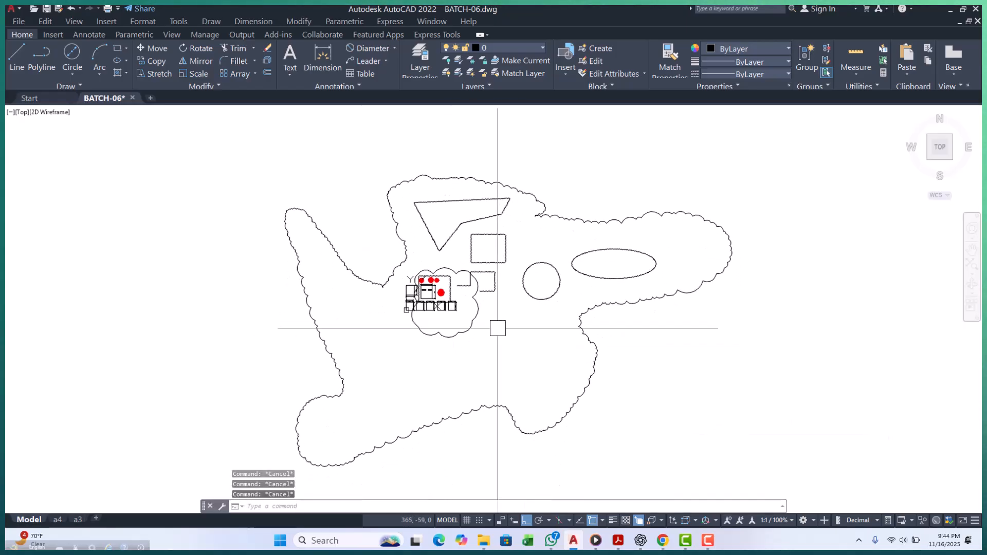
middle_drag(483, 315, 466, 303)
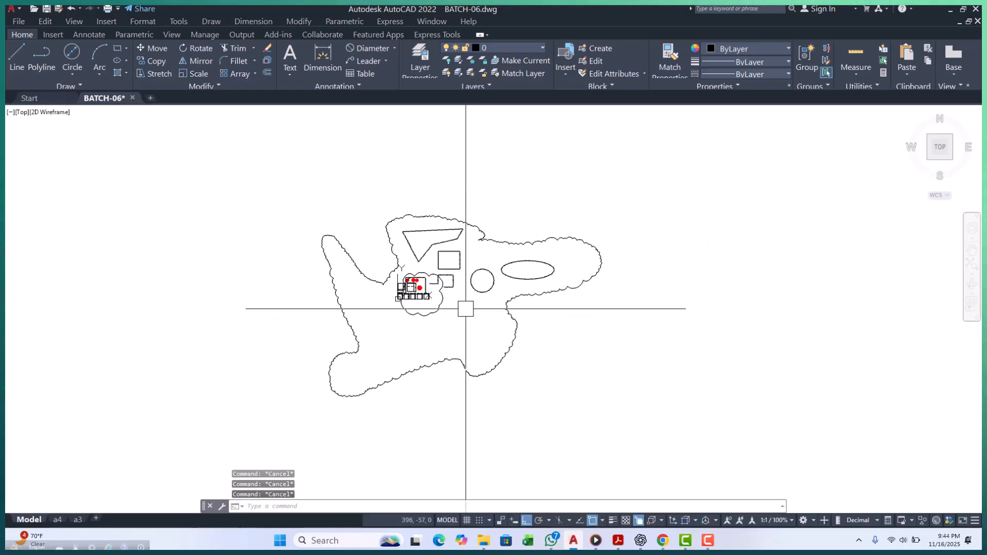
key(Return)
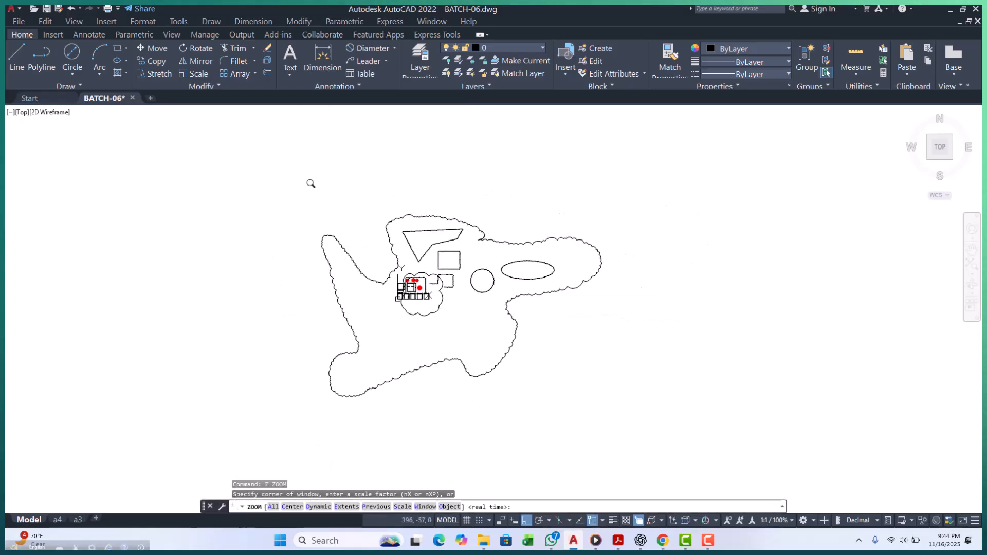
click(299, 199)
click(624, 385)
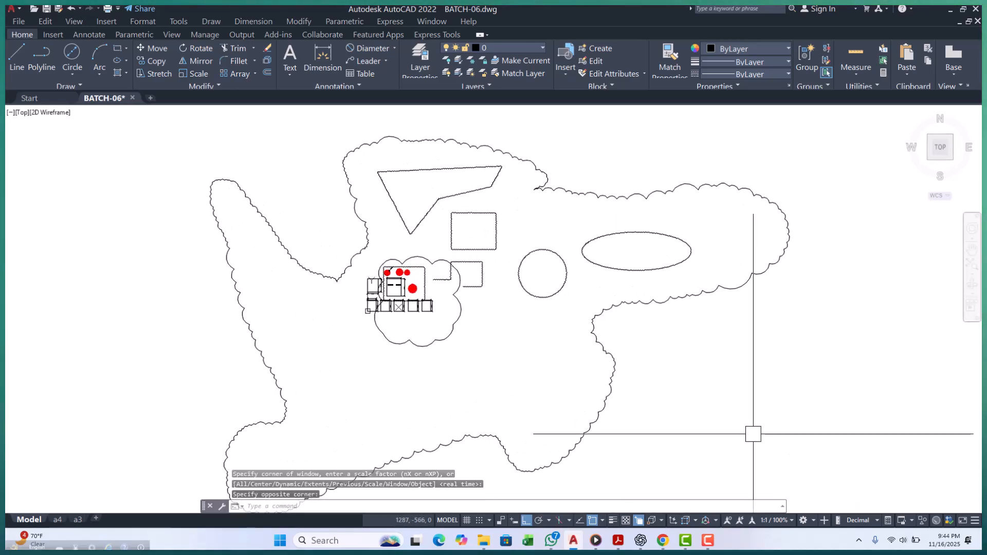
Save the drawing under its existing name.
key(ctrl+s)
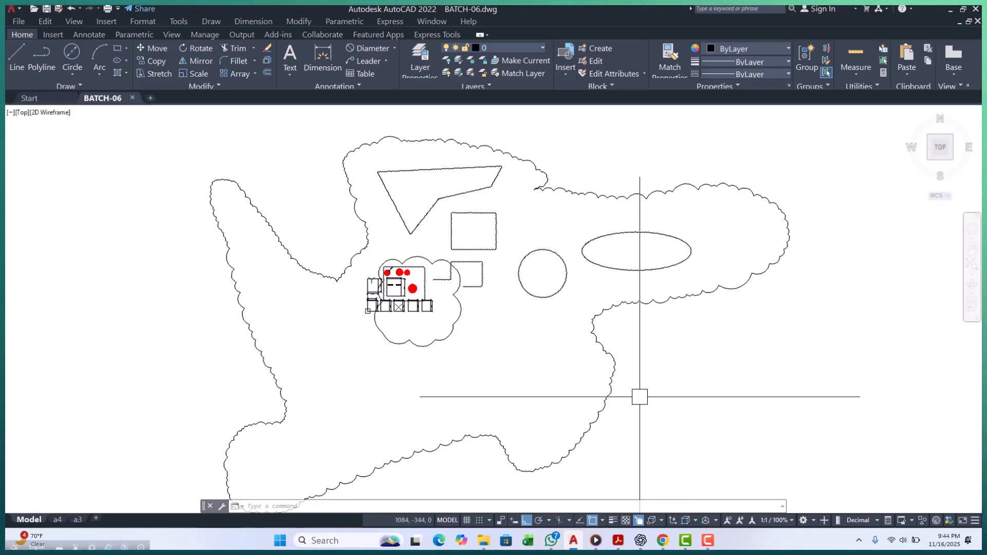
click(58, 9)
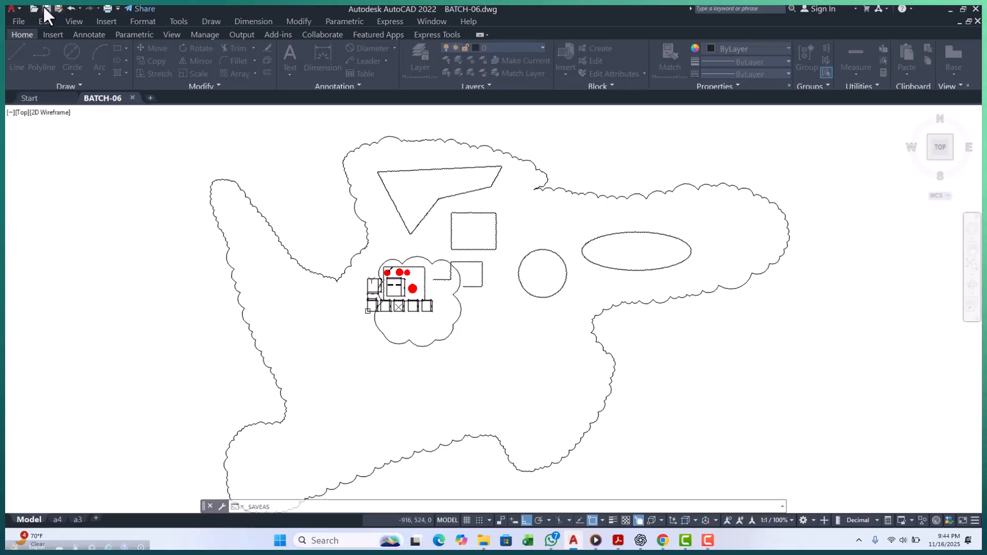
click(648, 143)
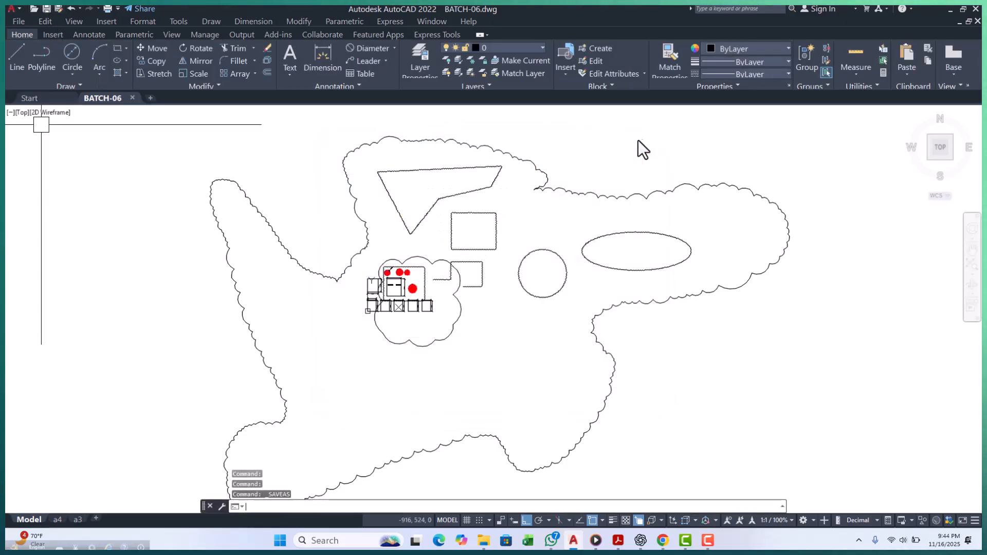
click(46, 8)
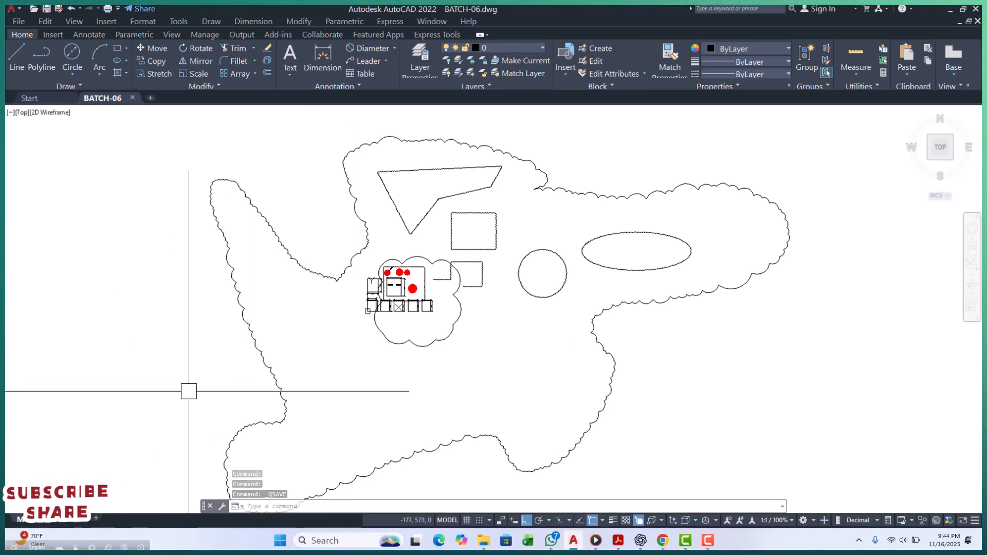
scroll(350, 287, up, 10)
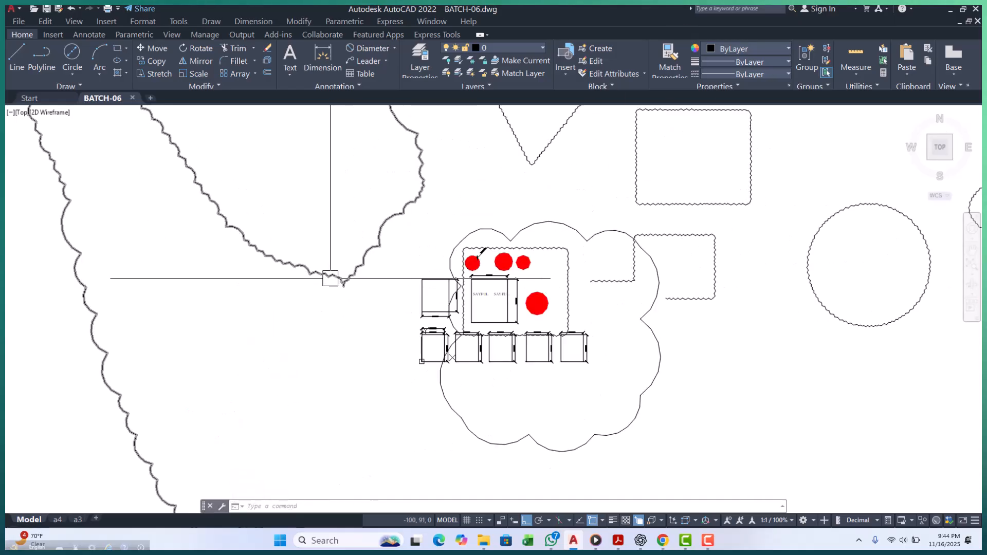
scroll(331, 294, down, 12)
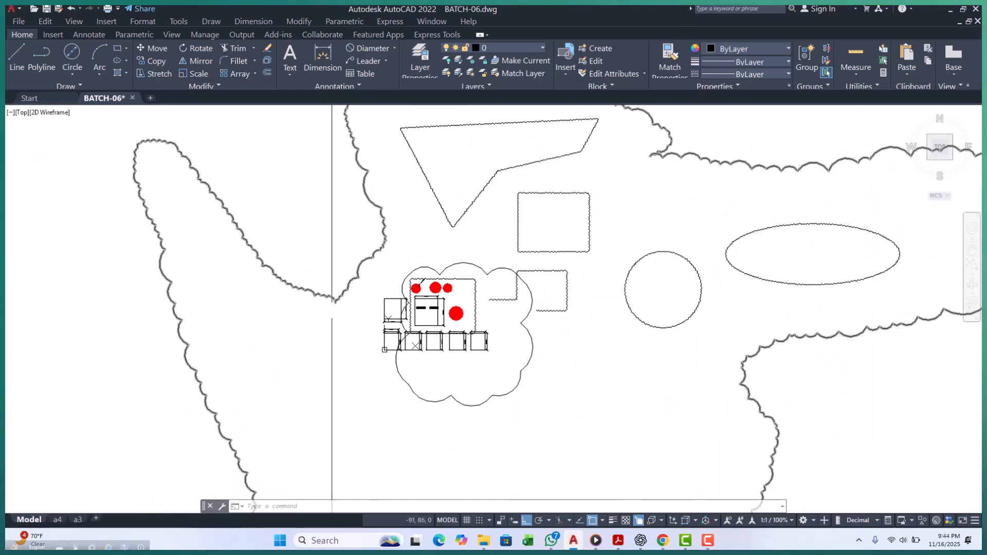
scroll(418, 366, down, 2)
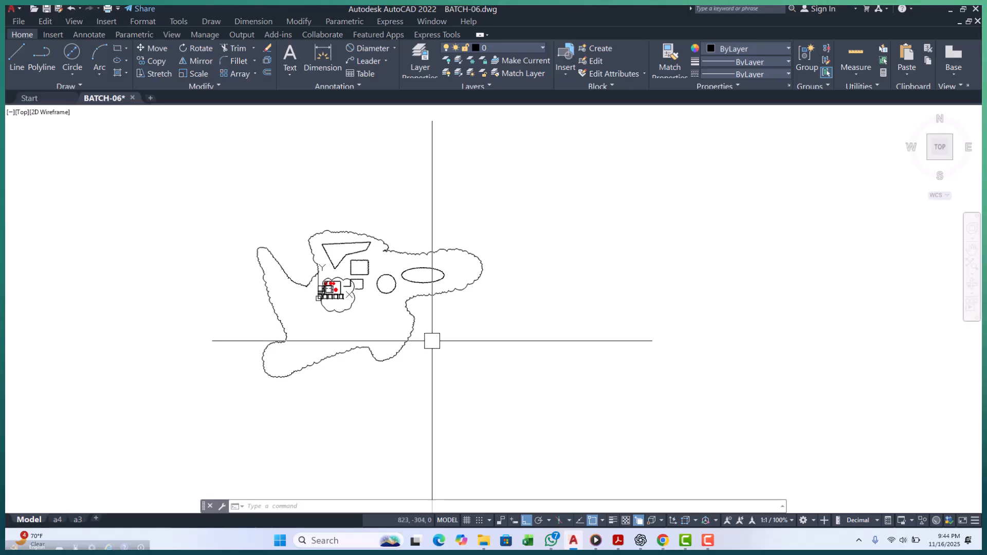
scroll(379, 298, up, 5)
scroll(464, 292, down, 5)
scroll(463, 291, up, 5)
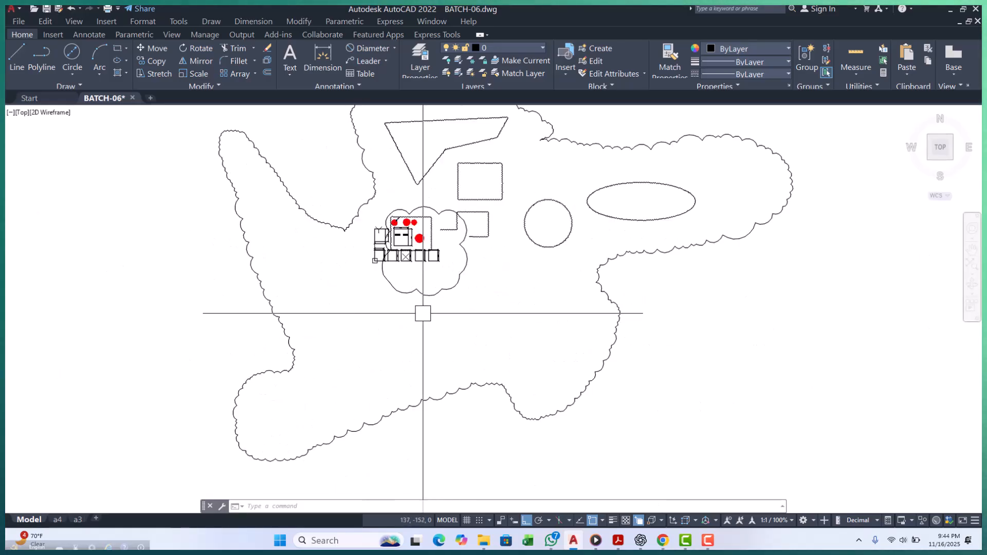
Examine the title block on the a4 layout, return to model space and look over the small shapes.
click(57, 522)
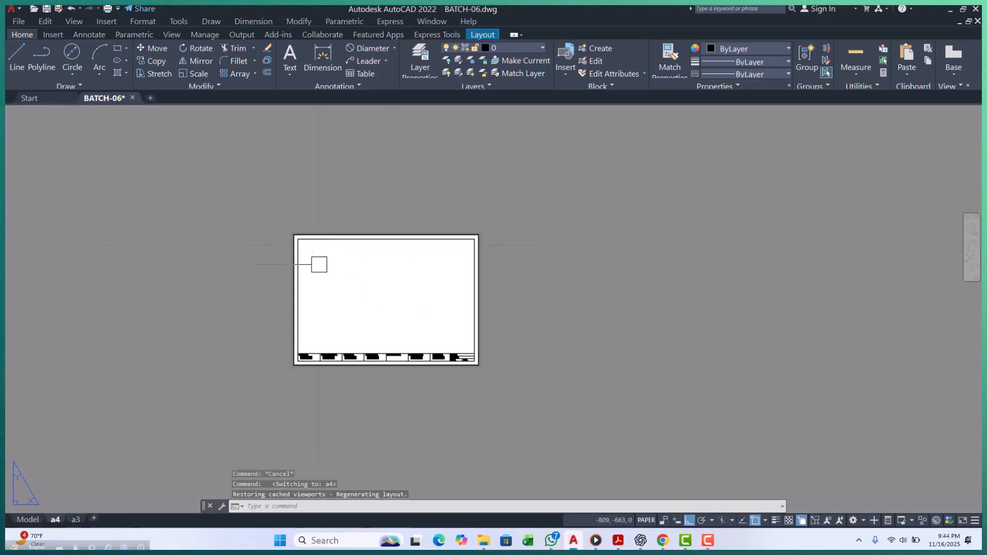
scroll(370, 339, up, 4)
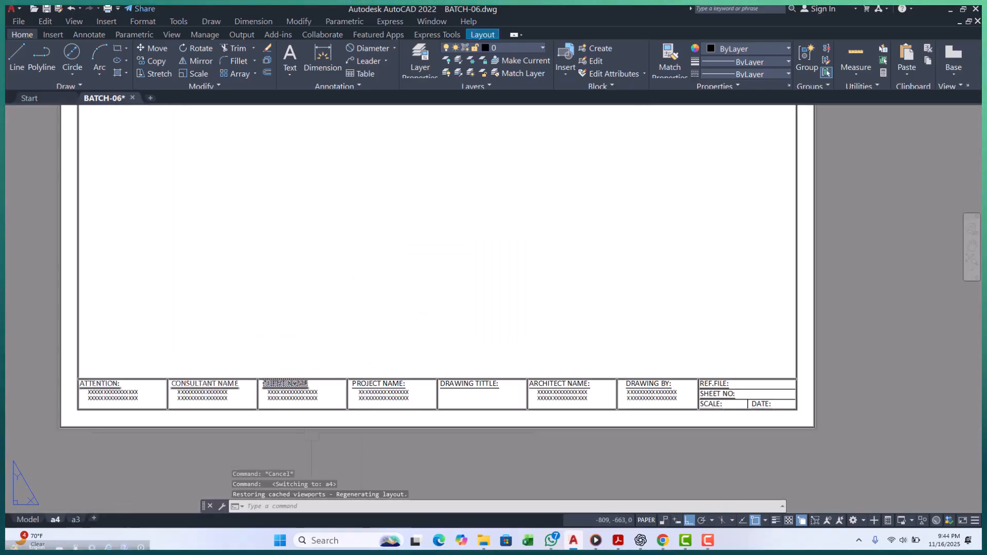
scroll(357, 417, down, 2)
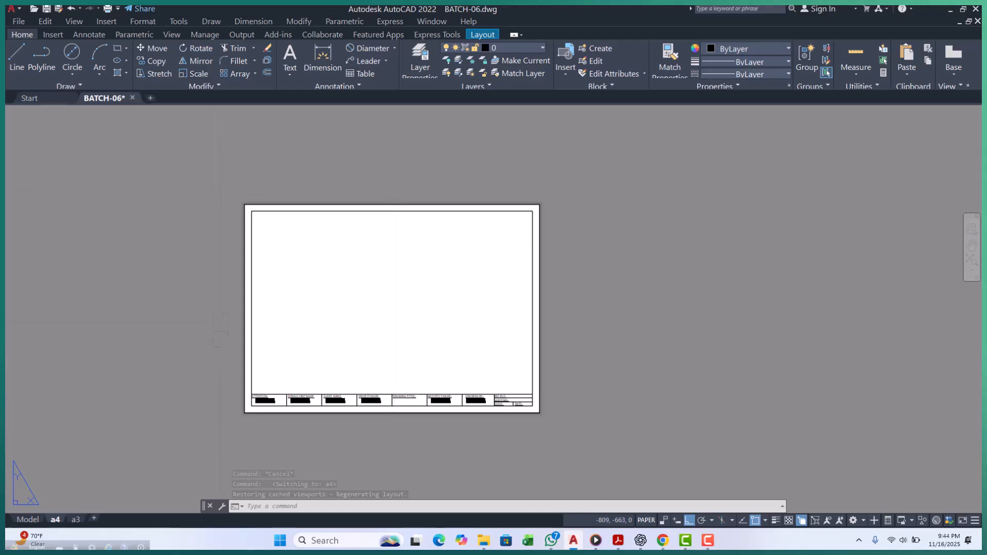
click(25, 520)
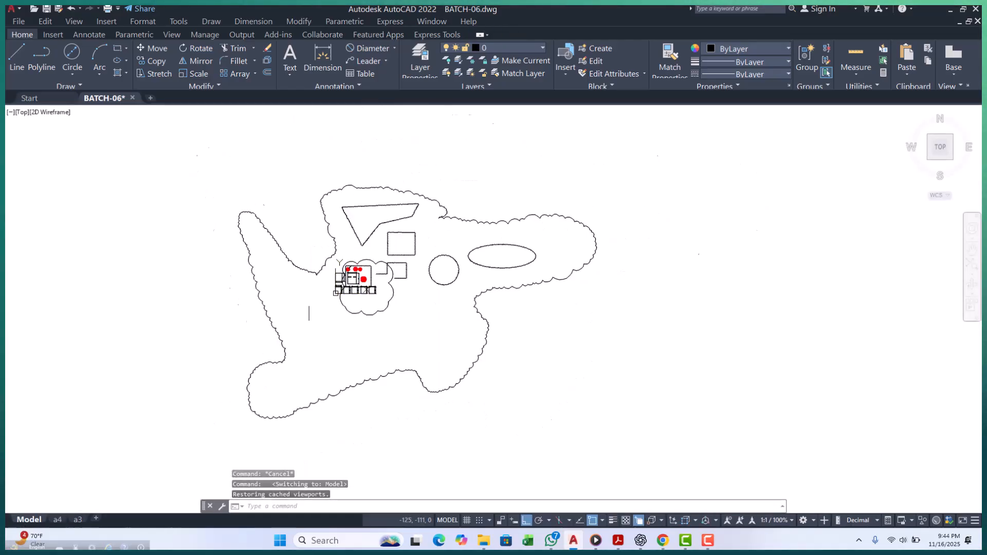
scroll(355, 307, down, 2)
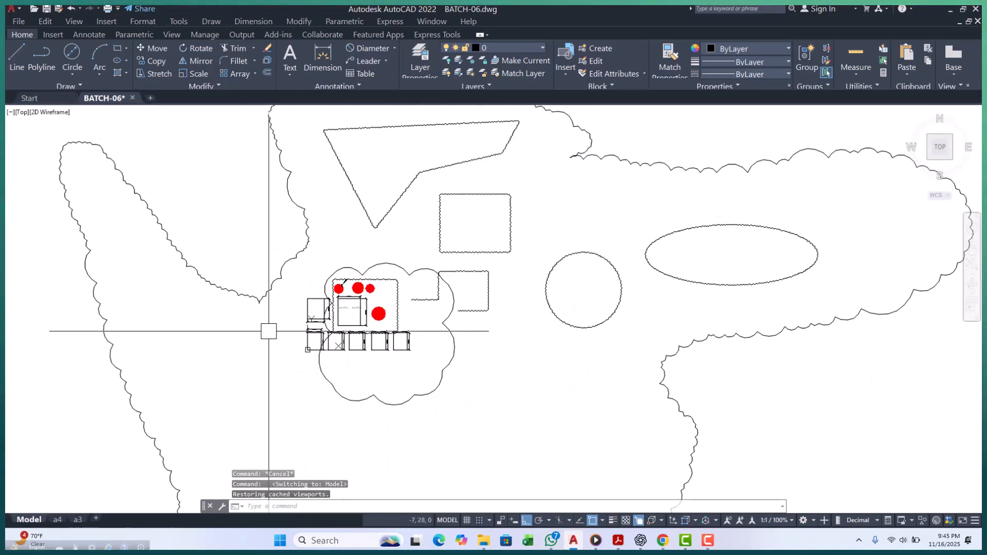
scroll(303, 329, up, 4)
scroll(318, 288, down, 2)
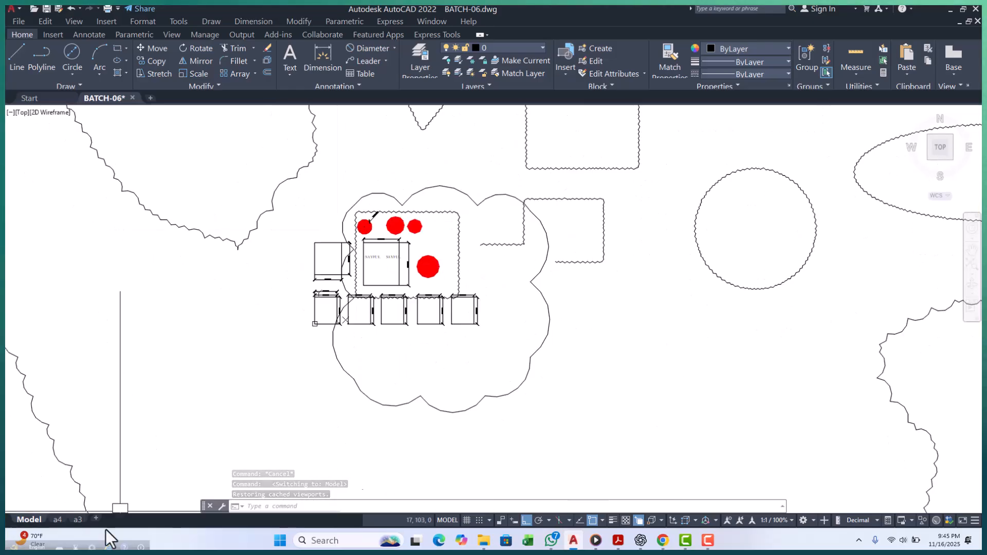
Look over the a4 layout sheet once more and go back to model space.
click(58, 520)
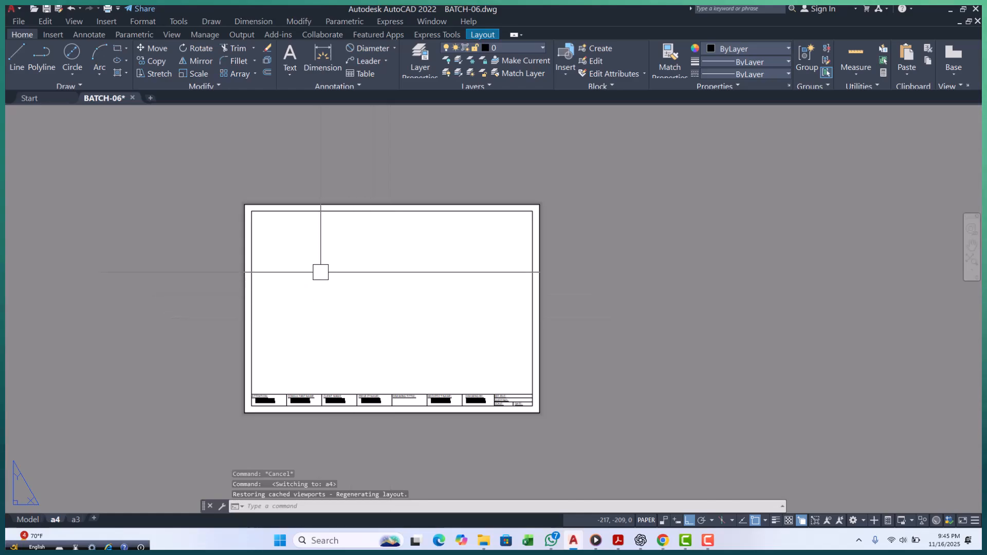
scroll(322, 268, up, 2)
scroll(296, 237, down, 2)
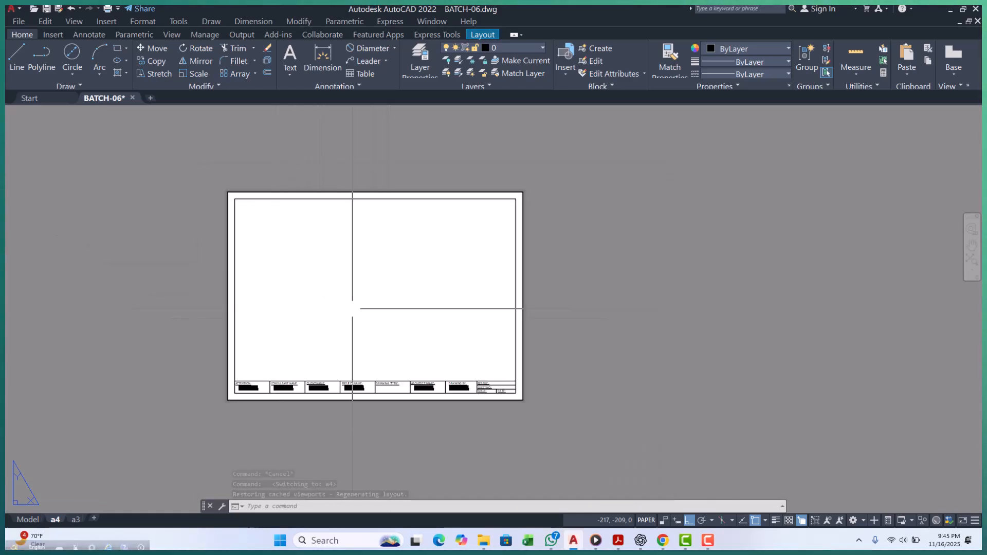
scroll(379, 403, up, 4)
scroll(436, 399, down, 4)
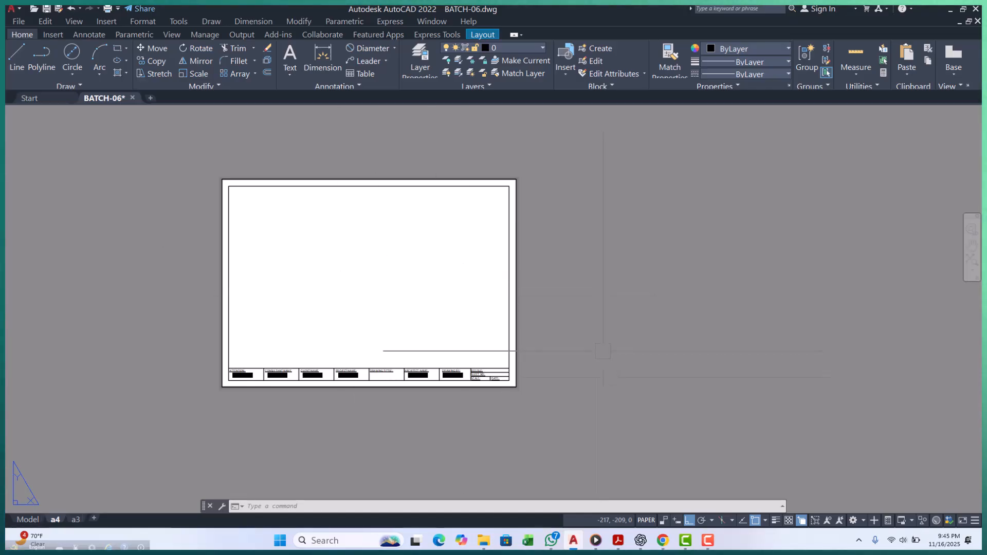
click(616, 420)
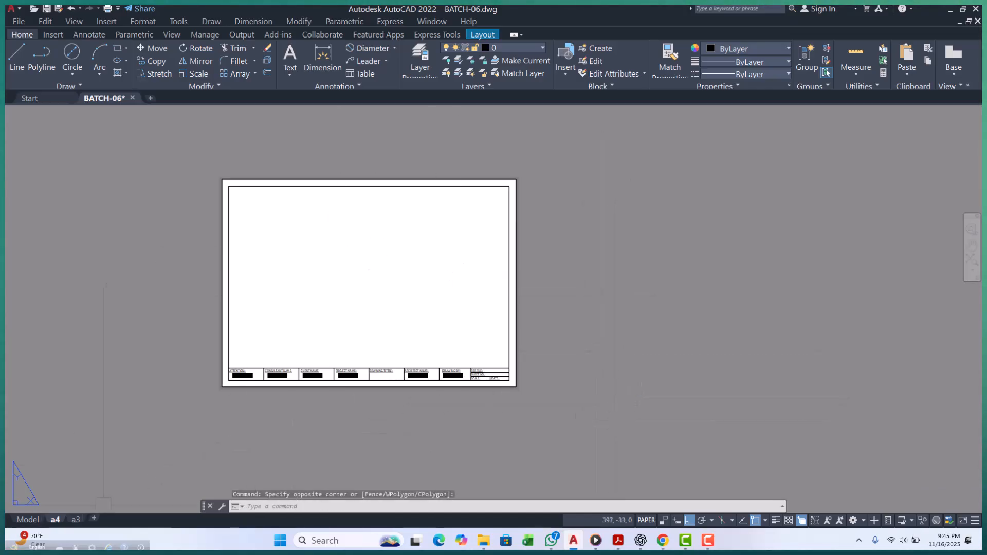
click(27, 520)
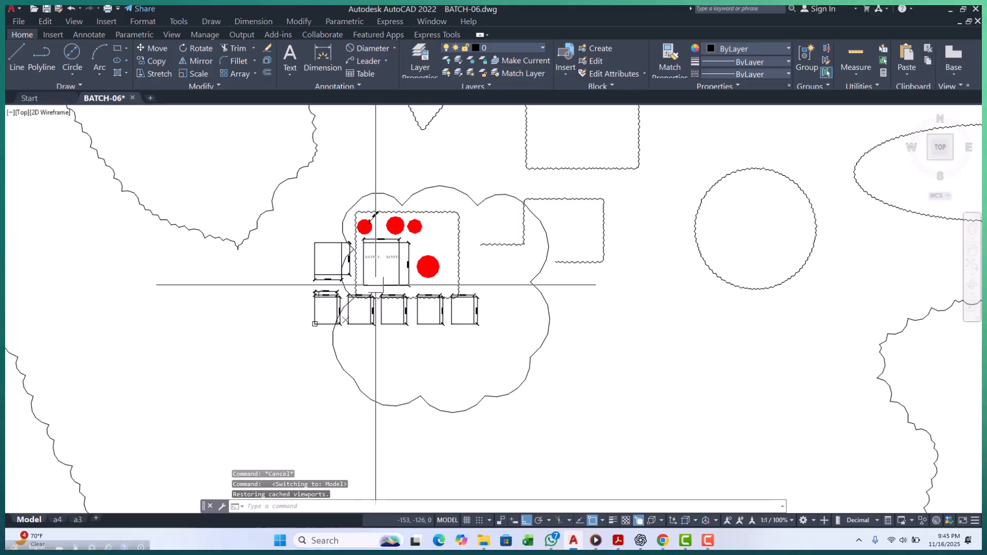
scroll(497, 232, down, 4)
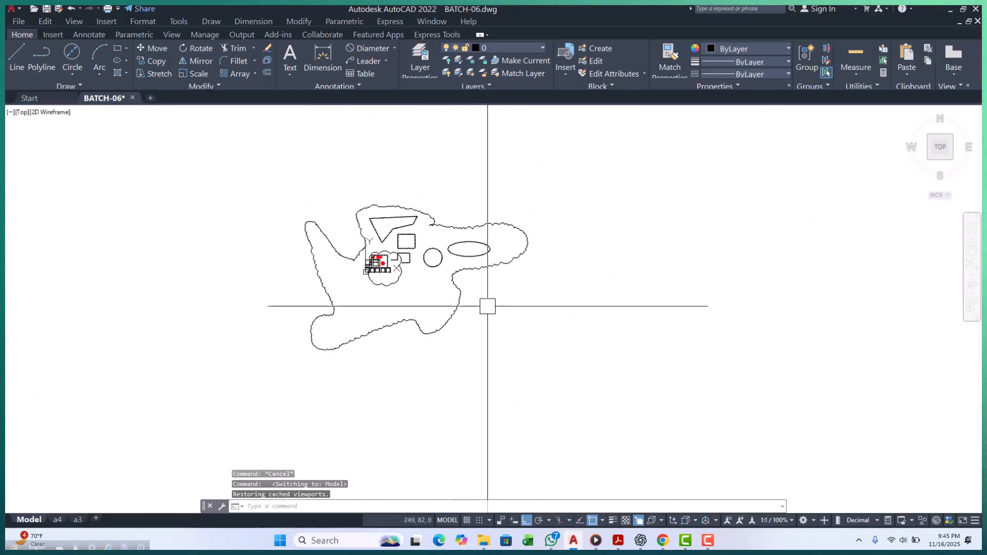
click(261, 165)
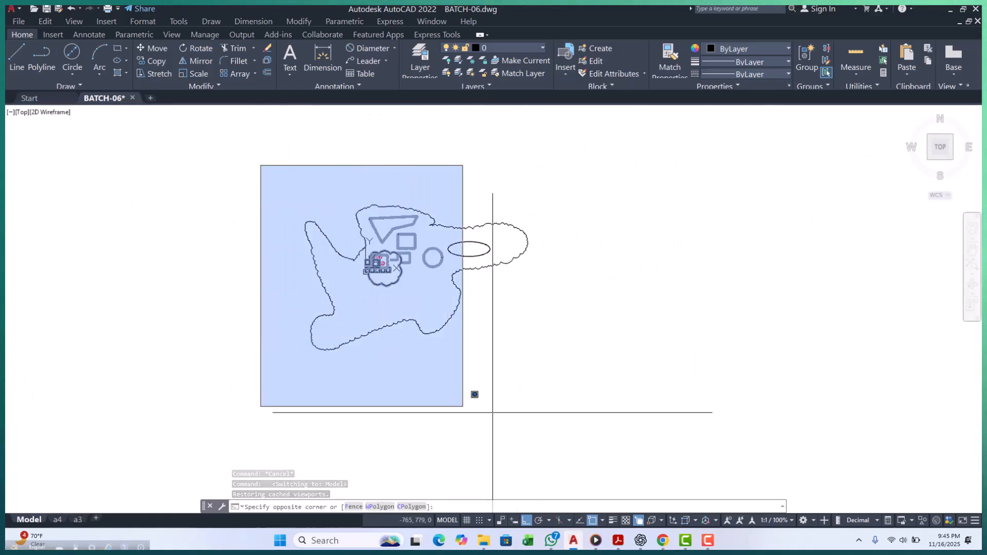
click(322, 221)
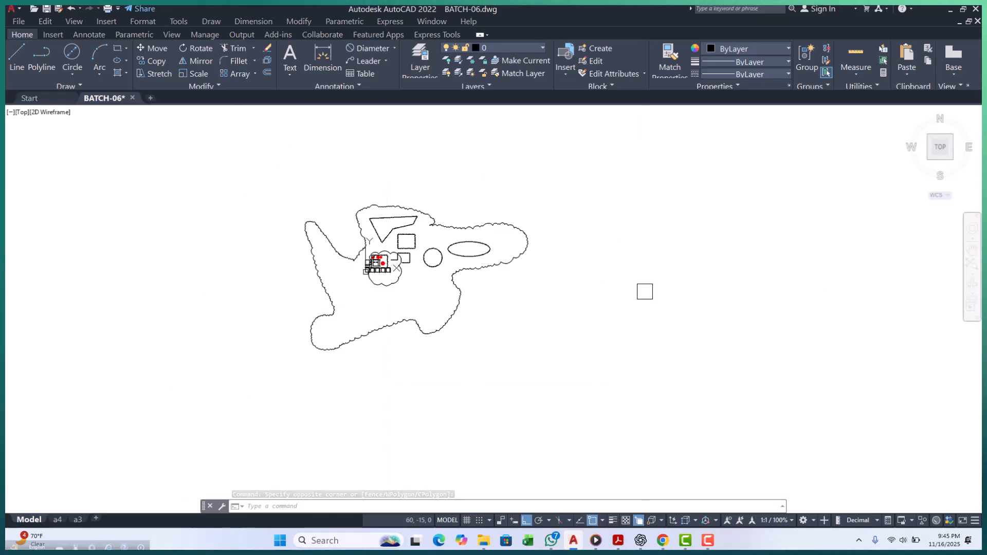
mouse_move(662, 540)
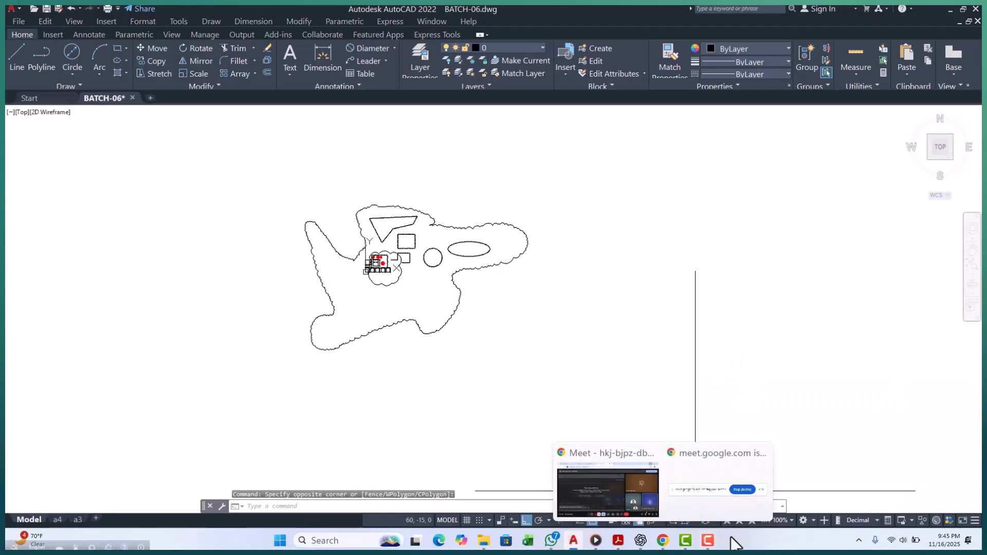